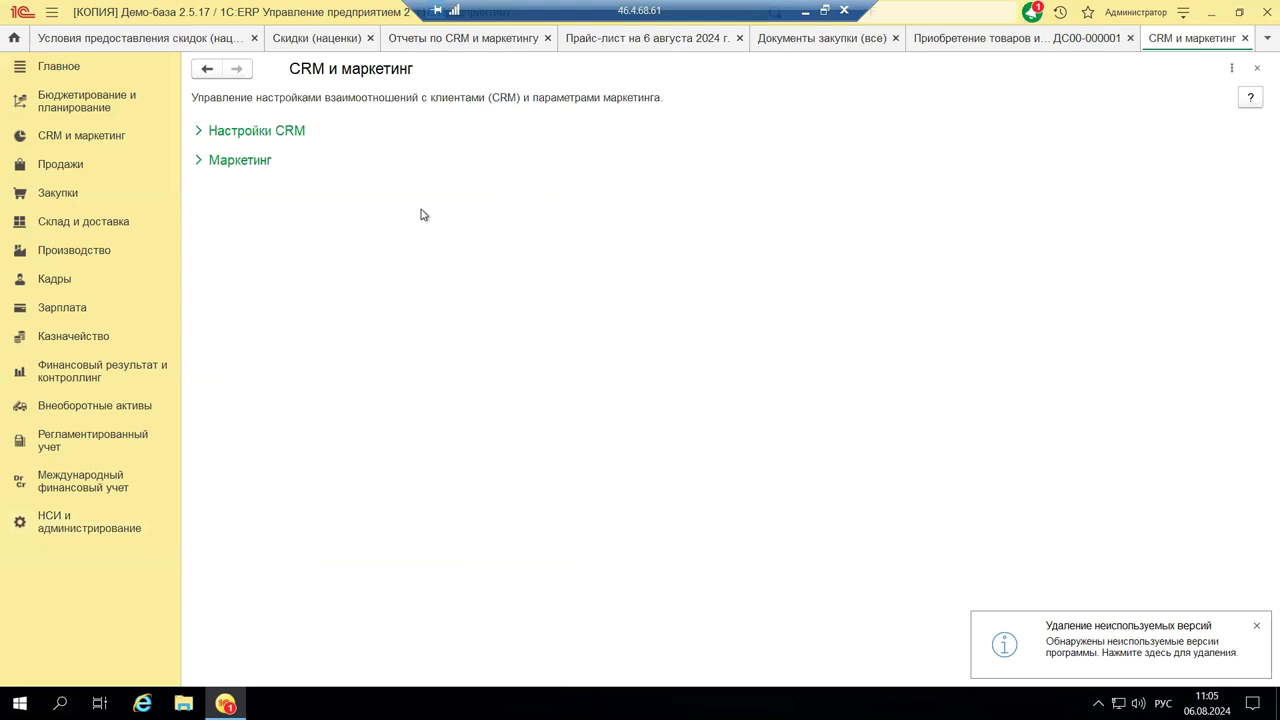
- Review the «Настройки CRM» options, and look at the pricing setup by item kind under «Маркетинг»
click(199, 135)
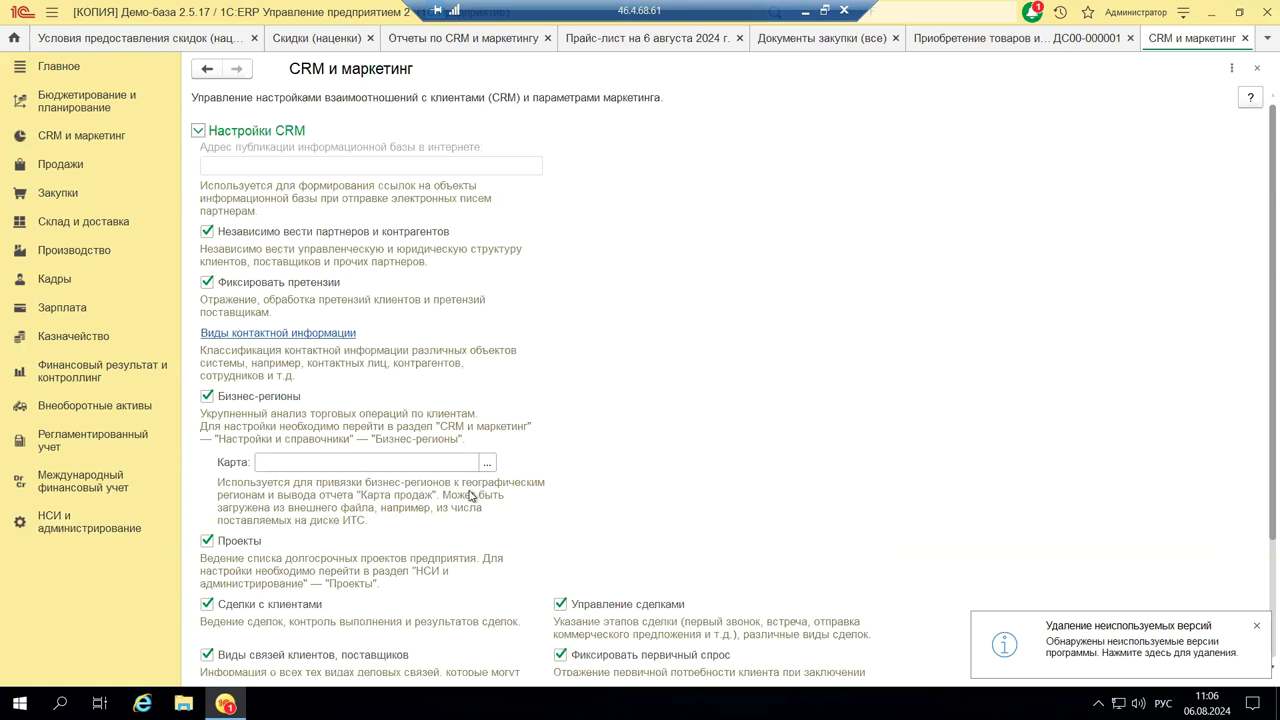
click(199, 131)
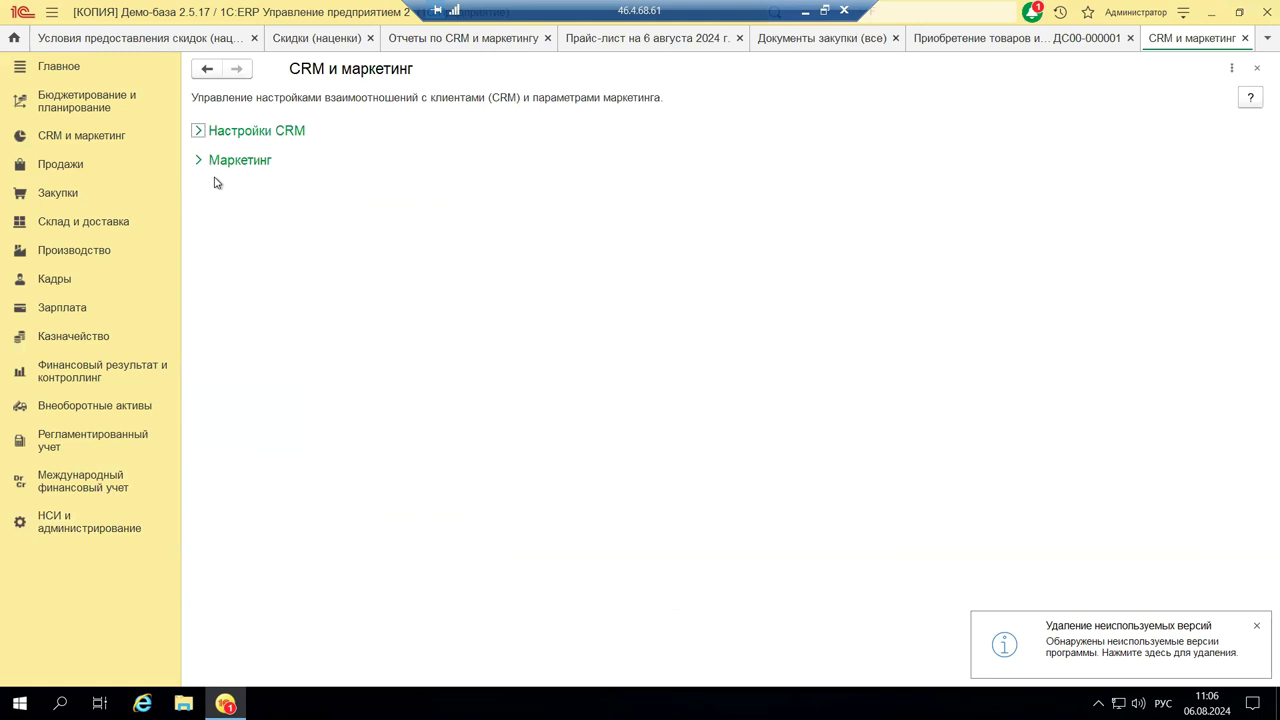
click(198, 160)
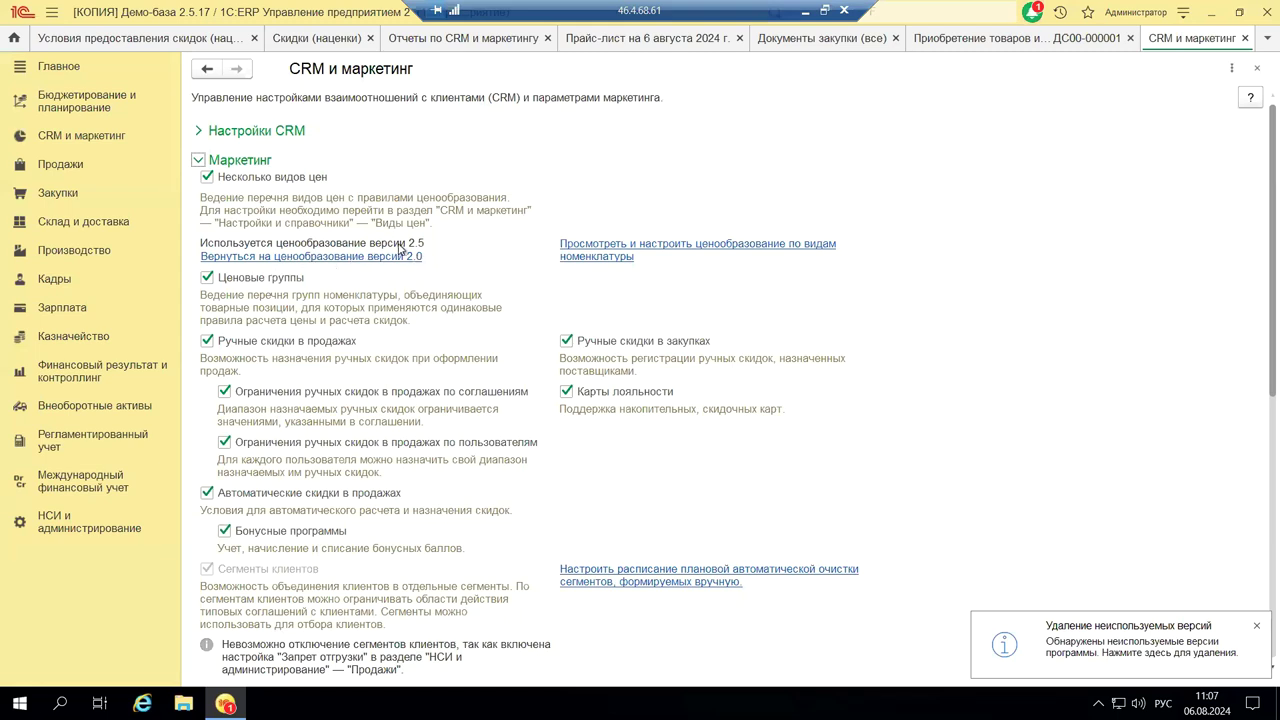
click(595, 249)
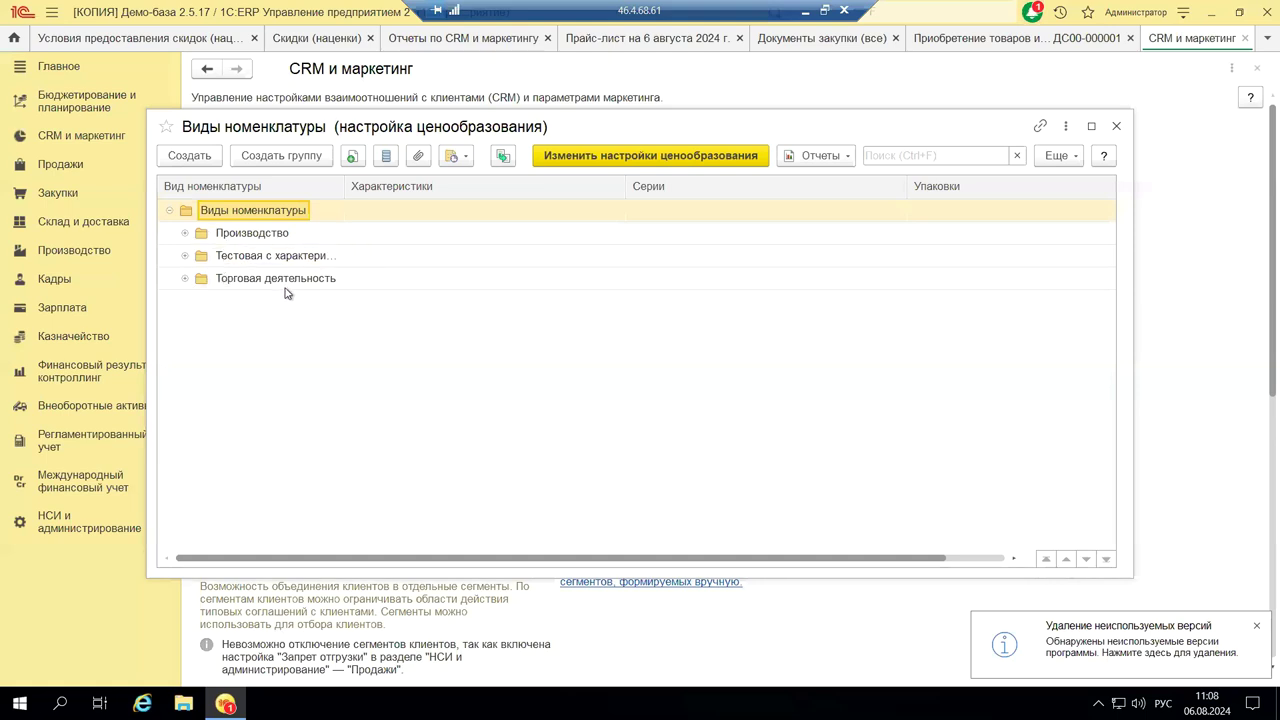
click(1116, 126)
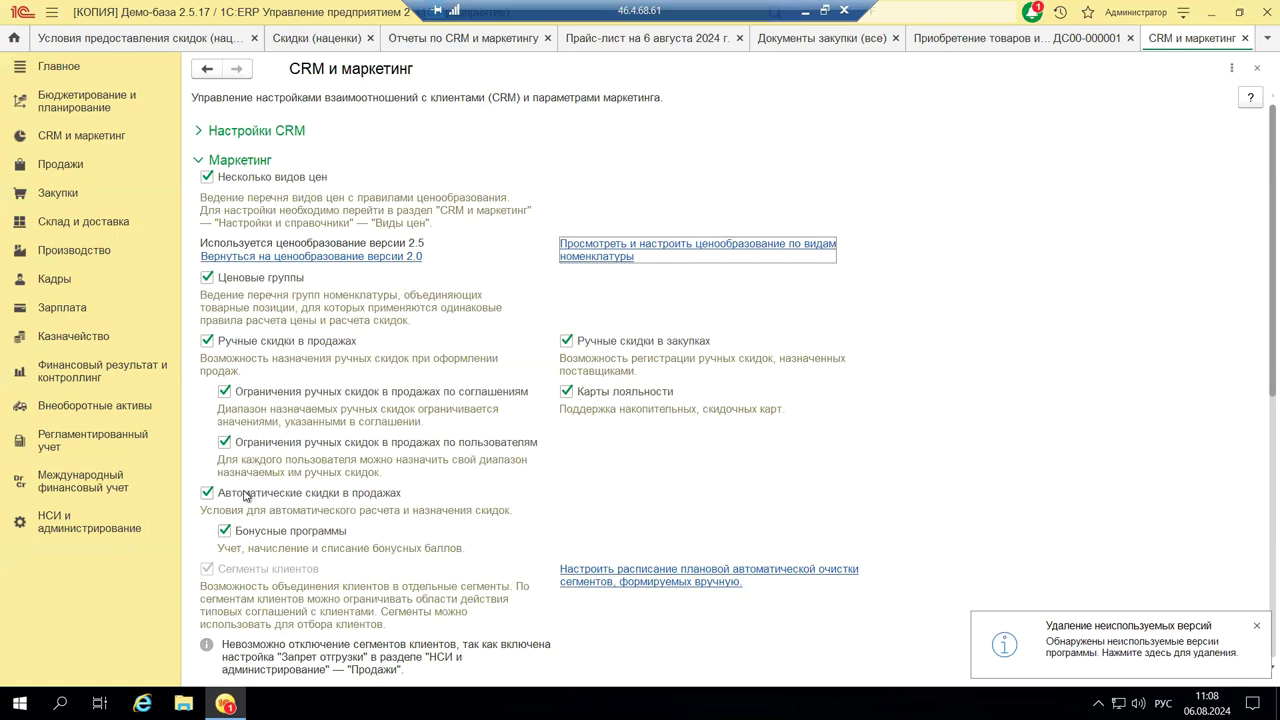
- Examine all the «Маркетинг» options, from price types and discounts to the loyalty server, collapse the section and switch to the PowerPoint presentation
scroll(278, 490, down, 4)
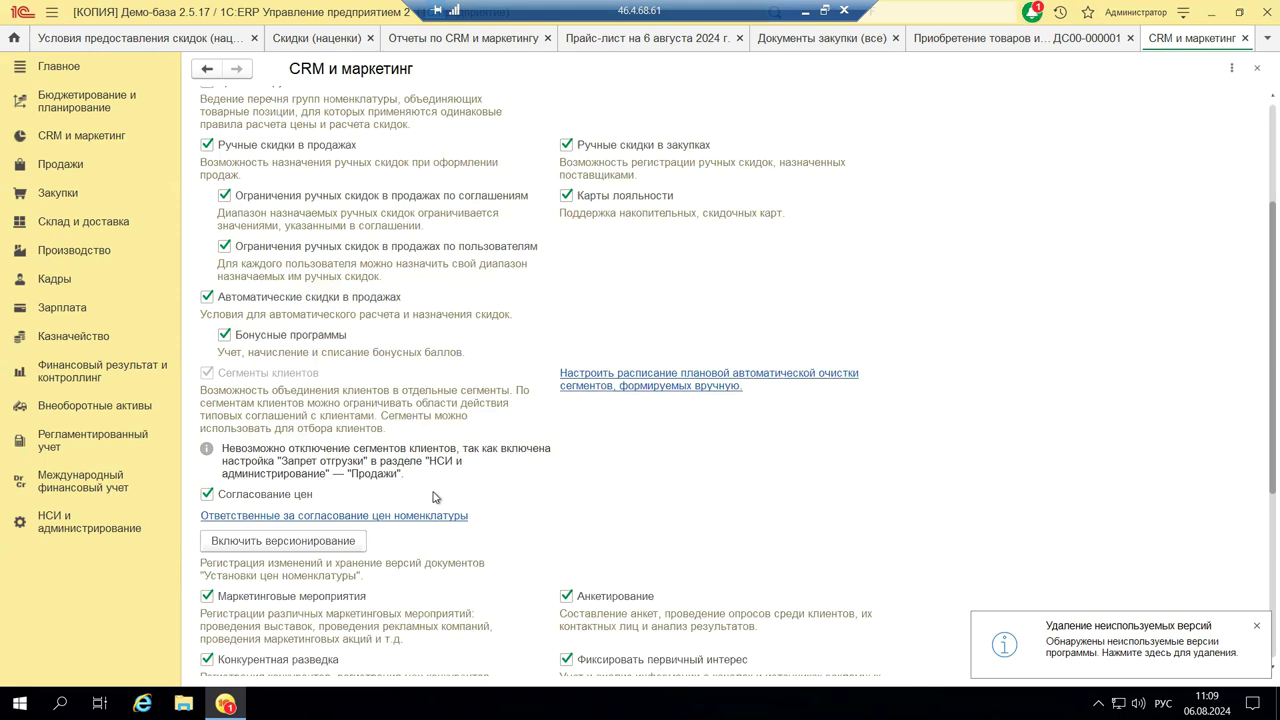
scroll(325, 517, down, 4)
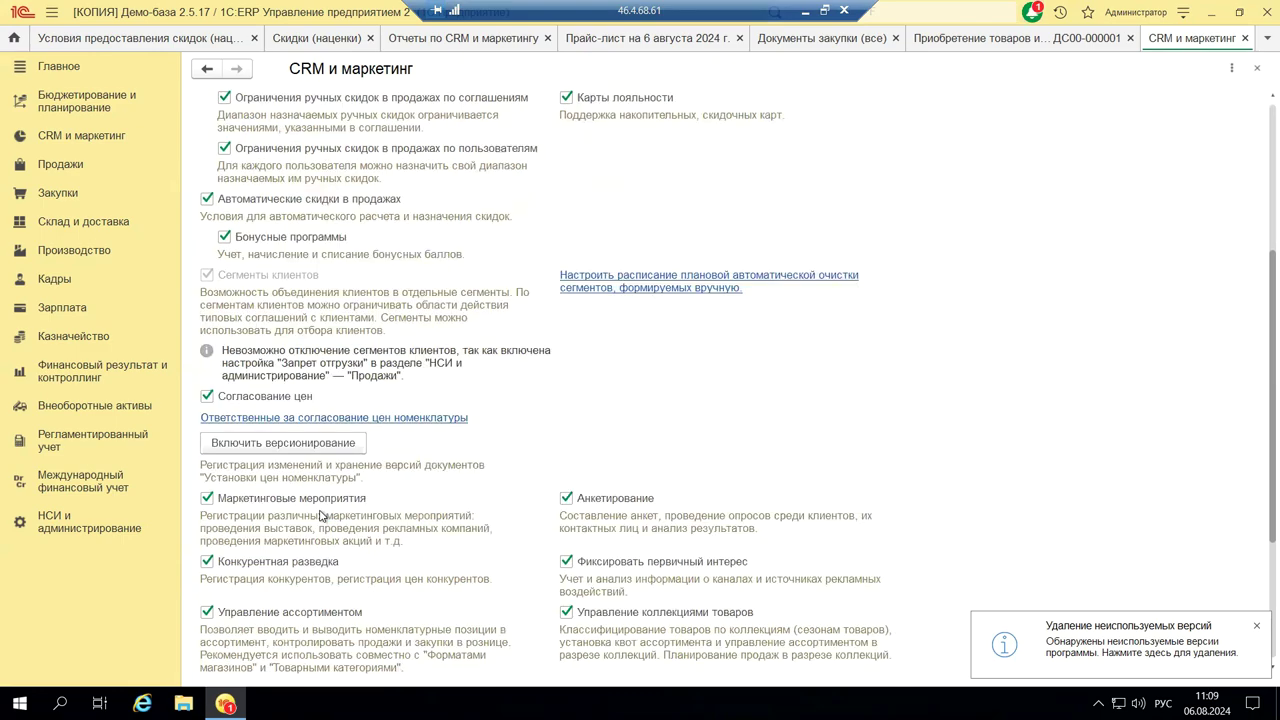
scroll(318, 516, down, 3)
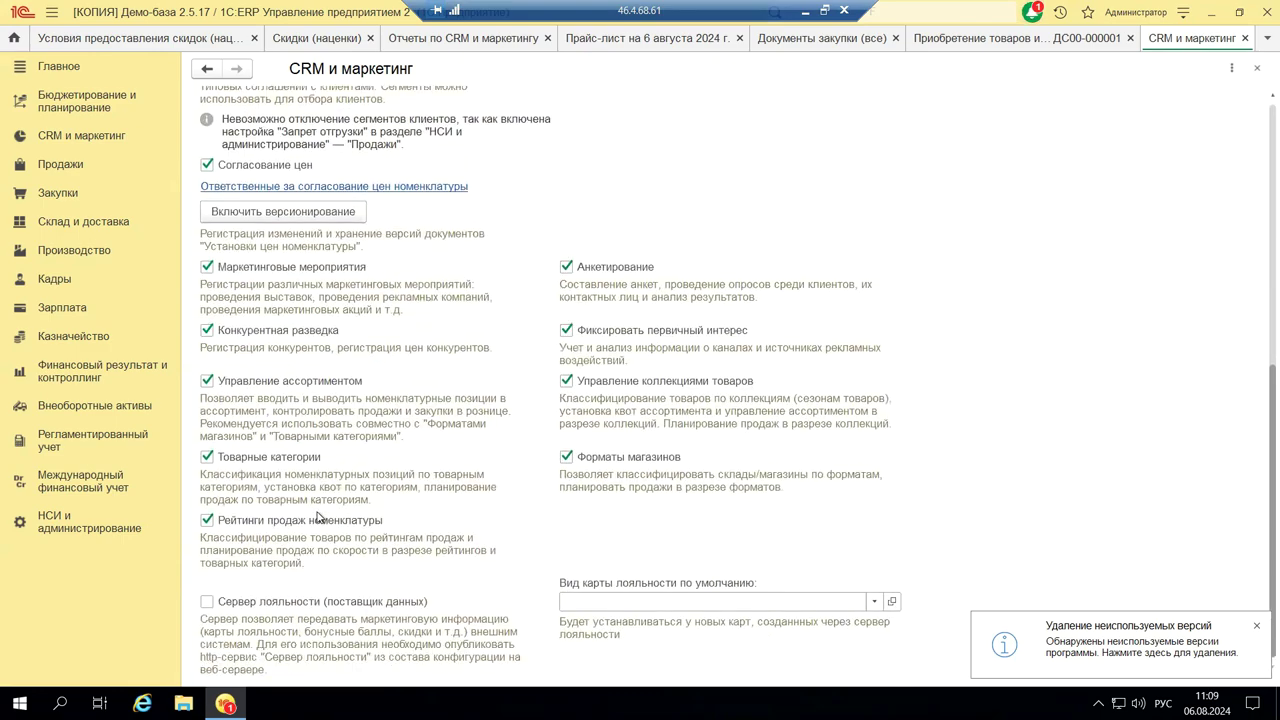
scroll(318, 517, up, 10)
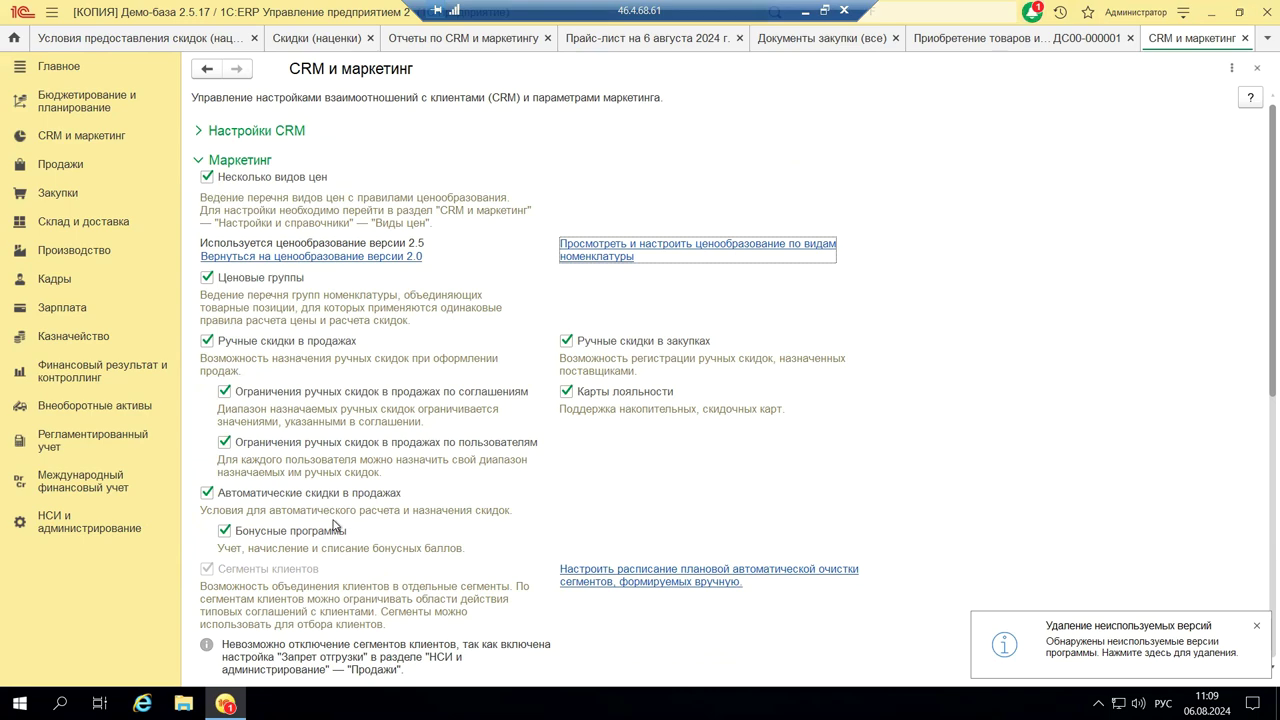
scroll(324, 538, down, 10)
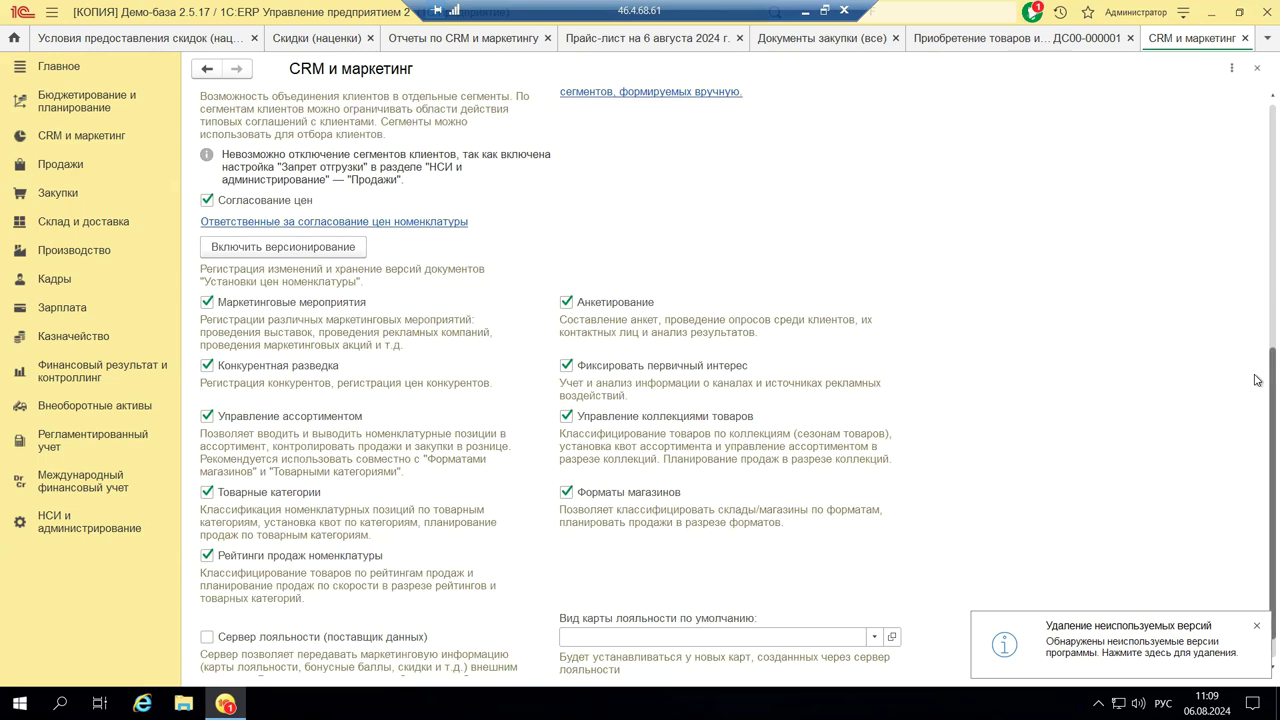
scroll(1257, 372, up, 10)
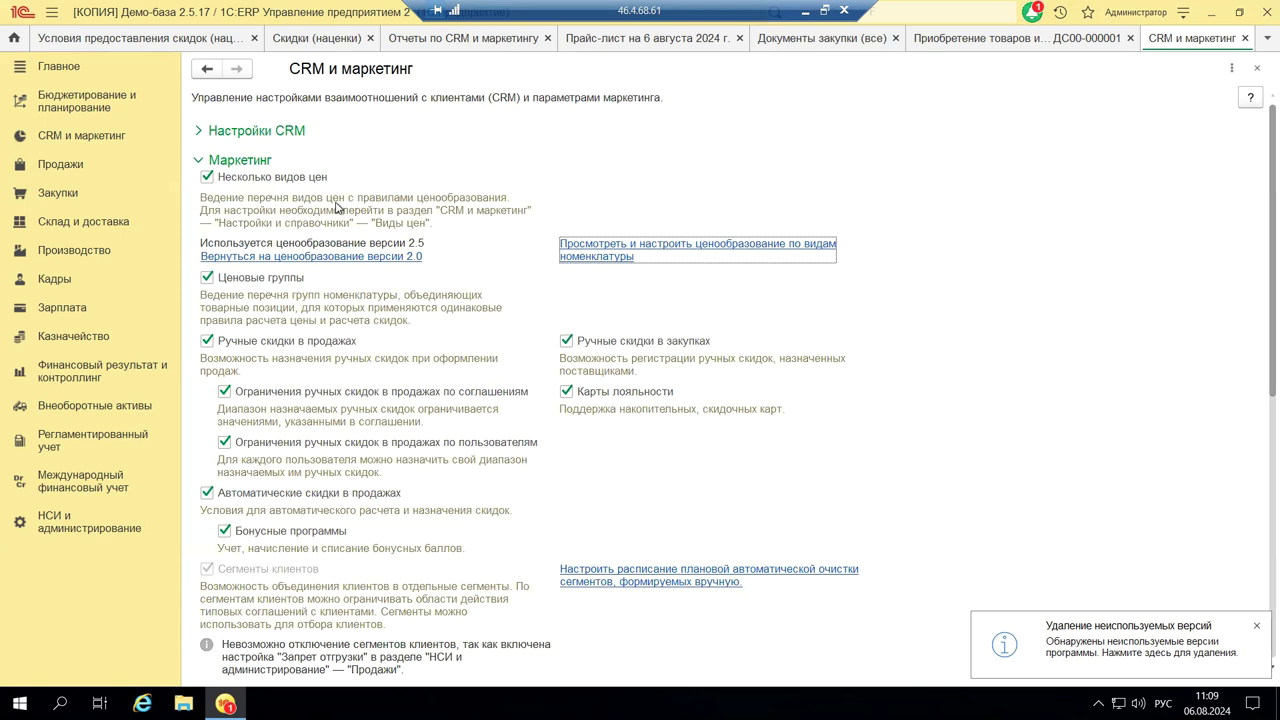
click(201, 162)
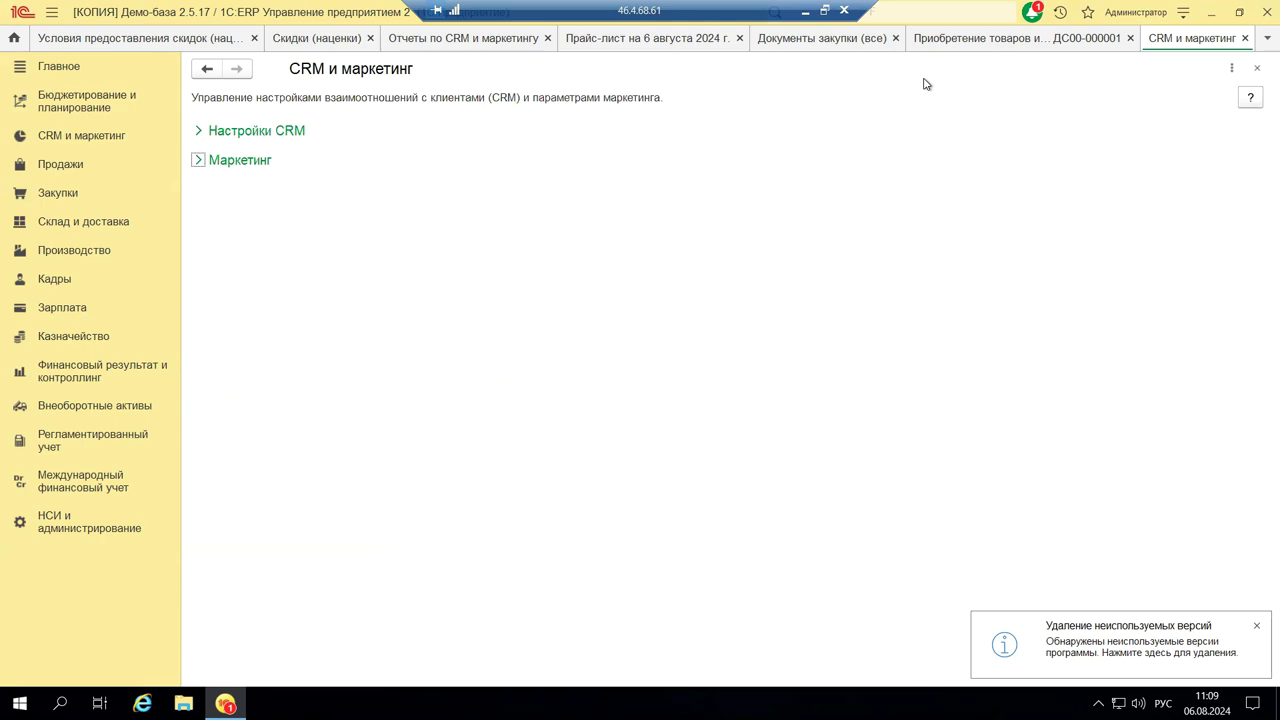
click(805, 11)
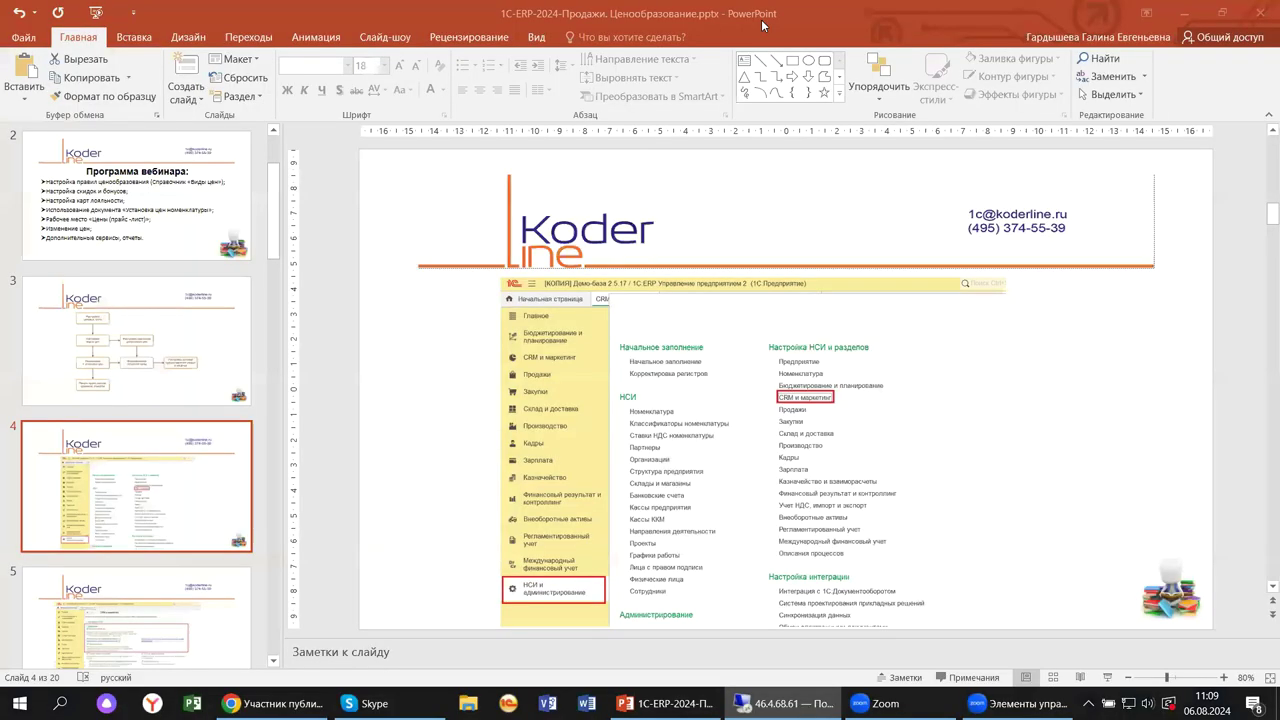
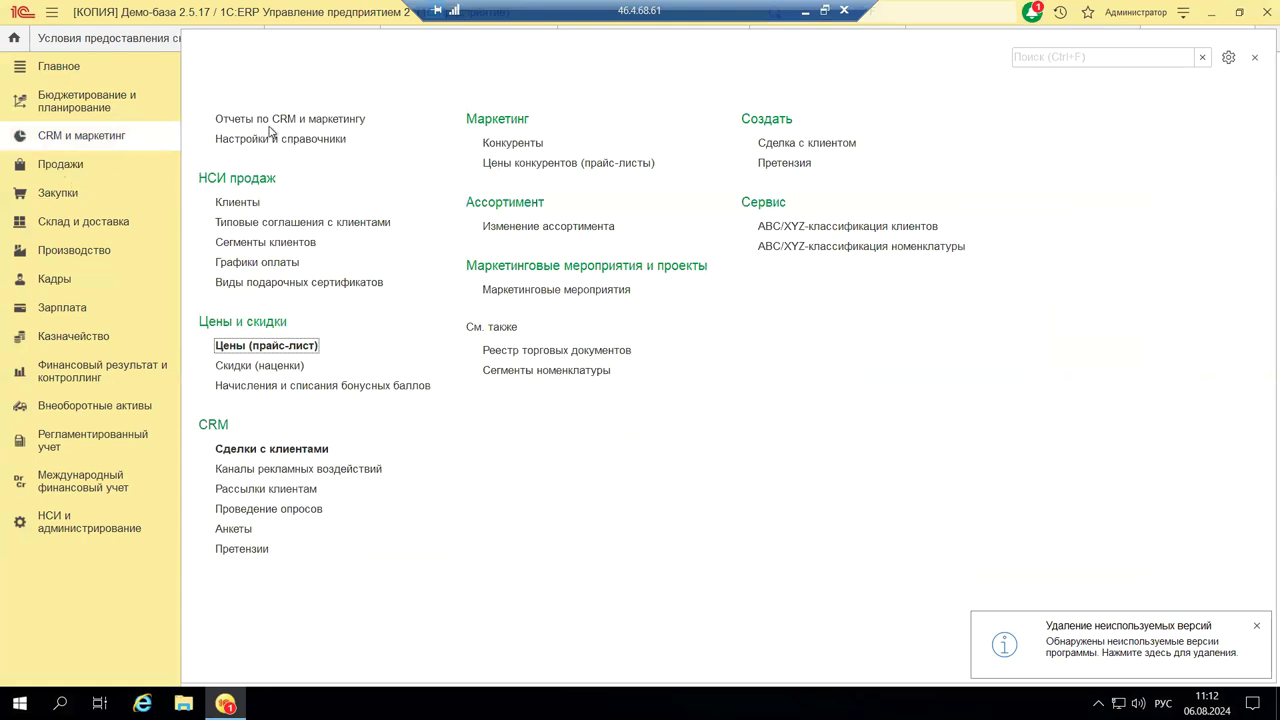
mouse_move(212, 140)
click(62, 166)
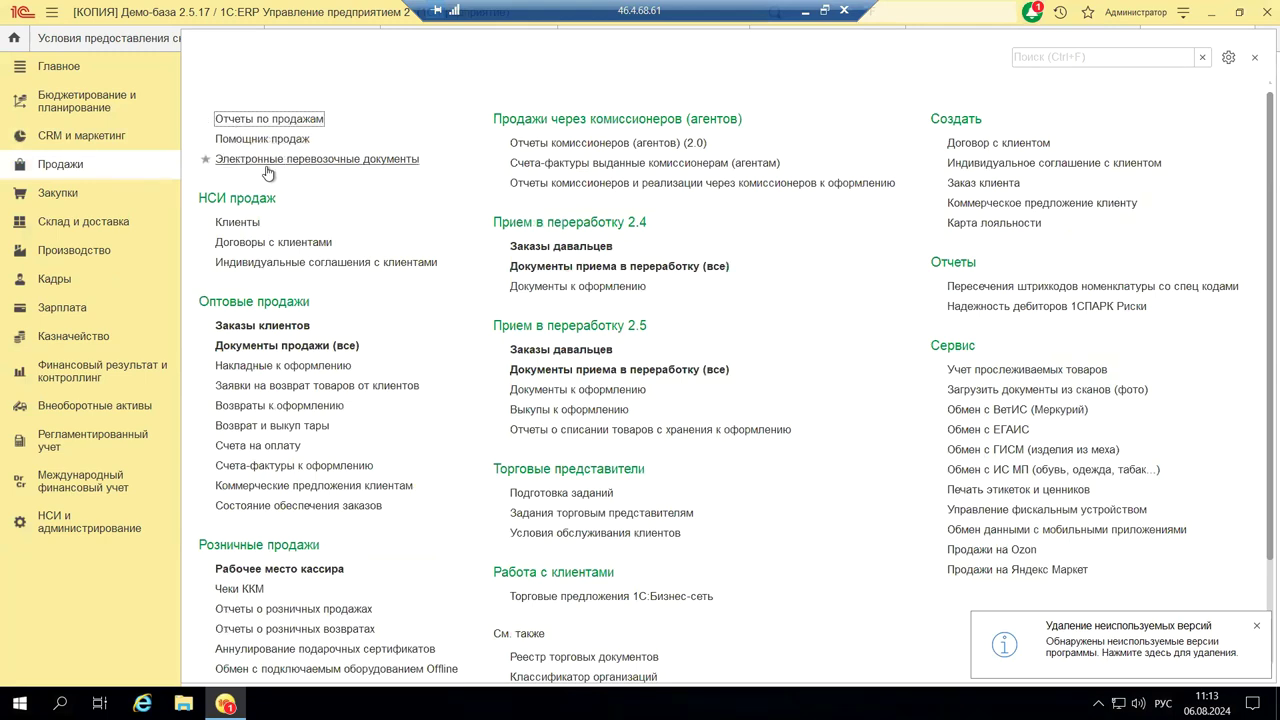
click(93, 197)
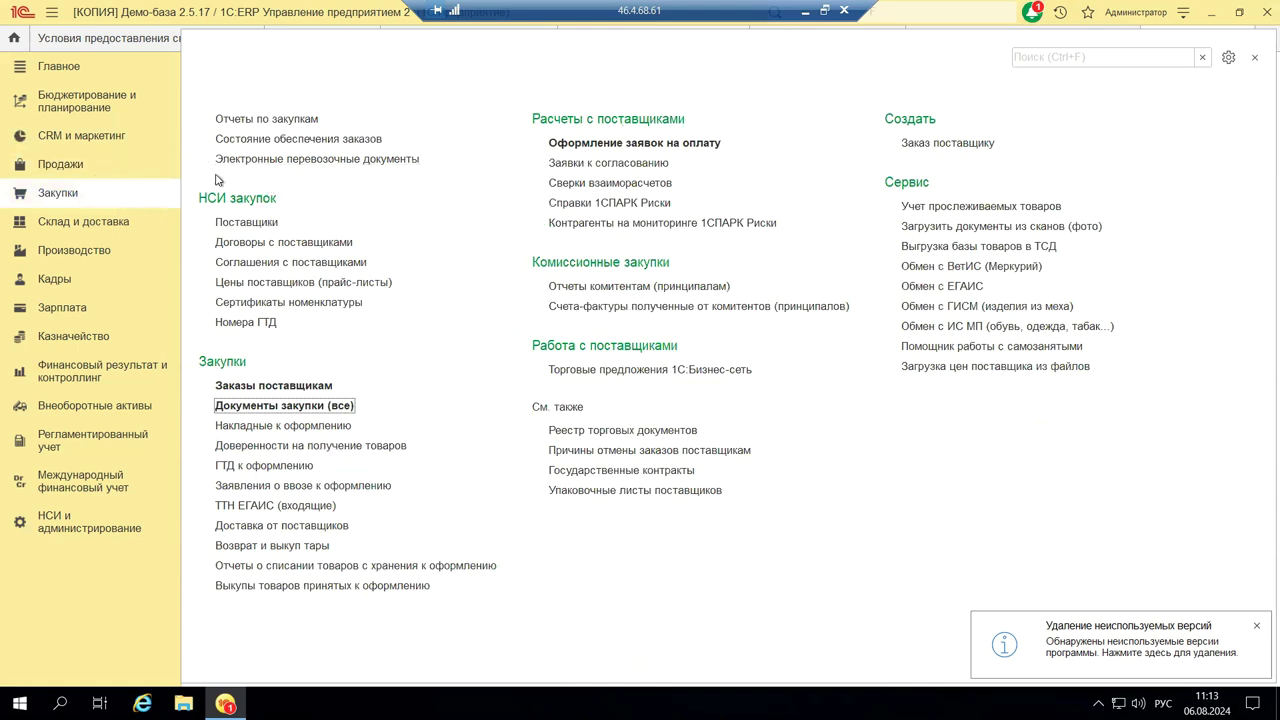
- Open the «Виды цен» list from the CRM and marketing settings and reference books, and start creating a price type
click(90, 135)
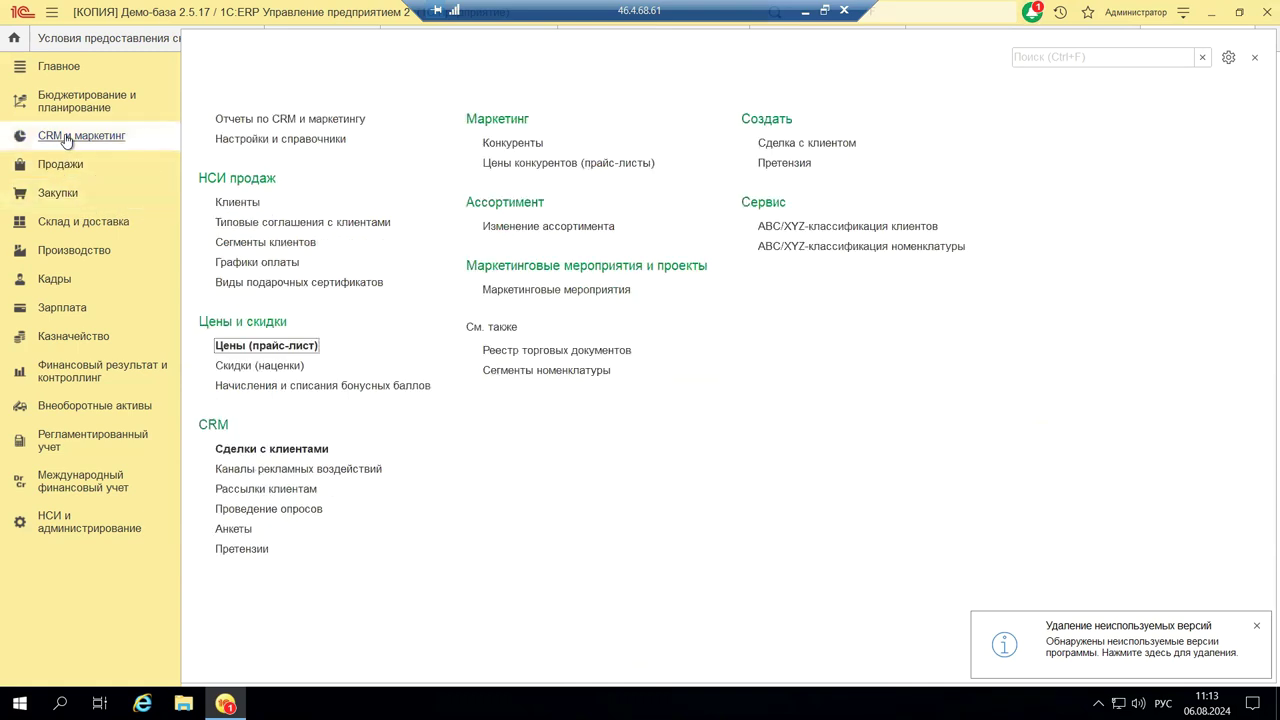
click(315, 141)
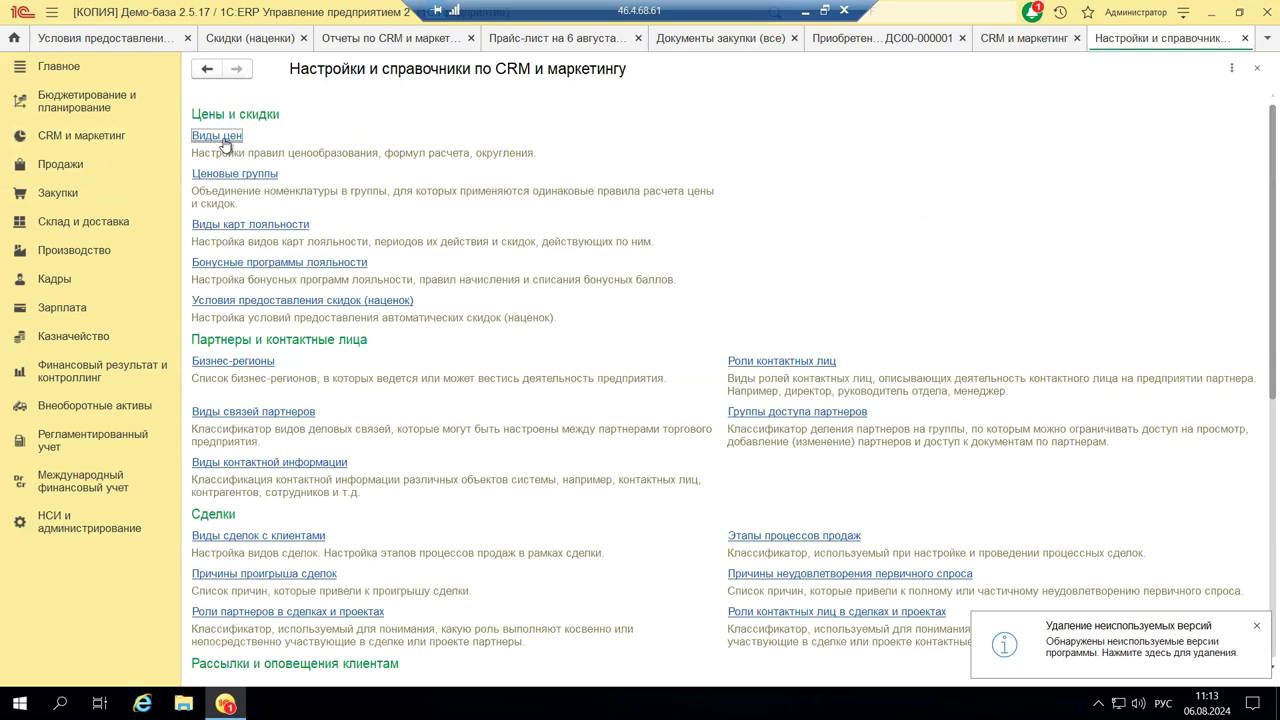
click(224, 144)
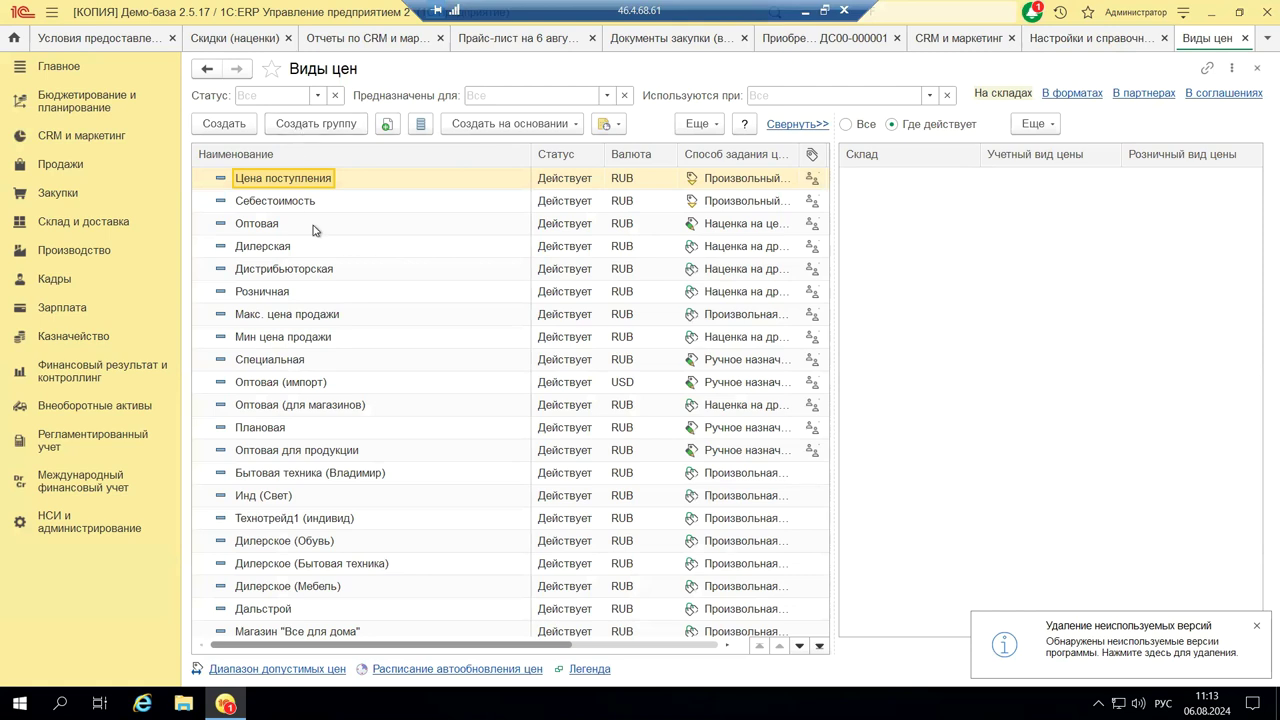
click(226, 124)
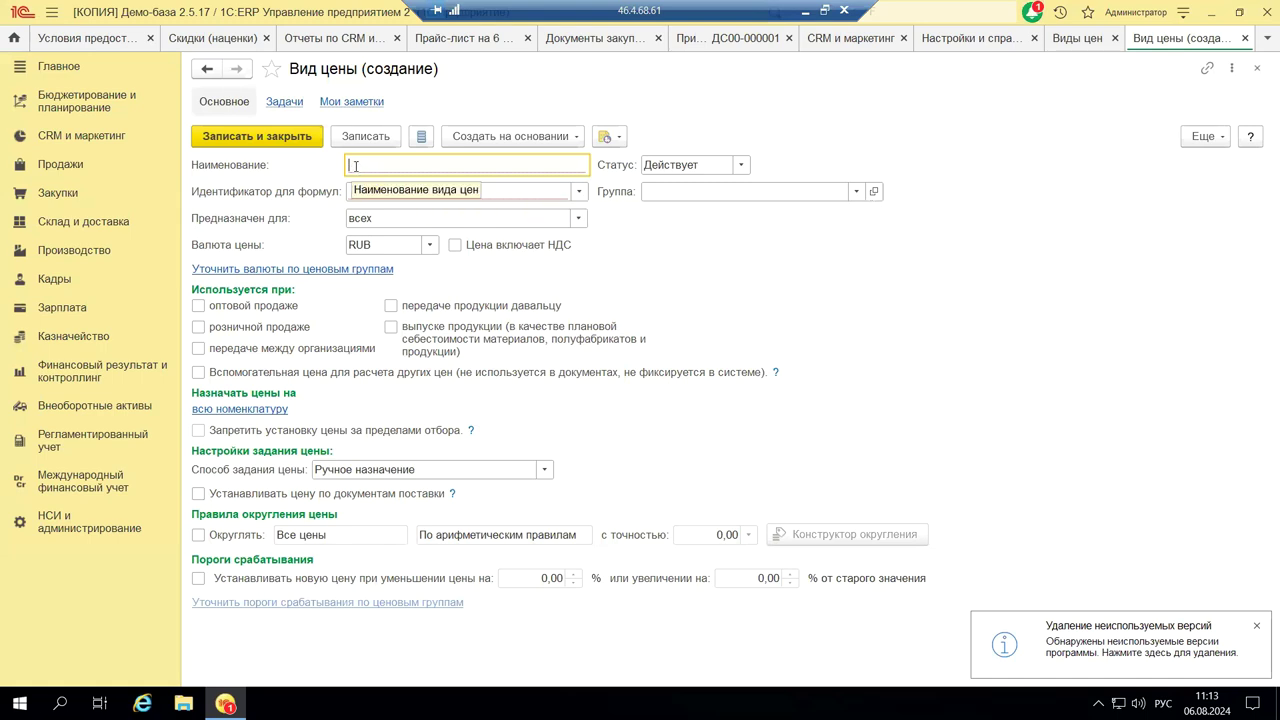
- Look through the choices for «Предназначен для» and «Способ задания цены» in the new price type without changing them
click(580, 196)
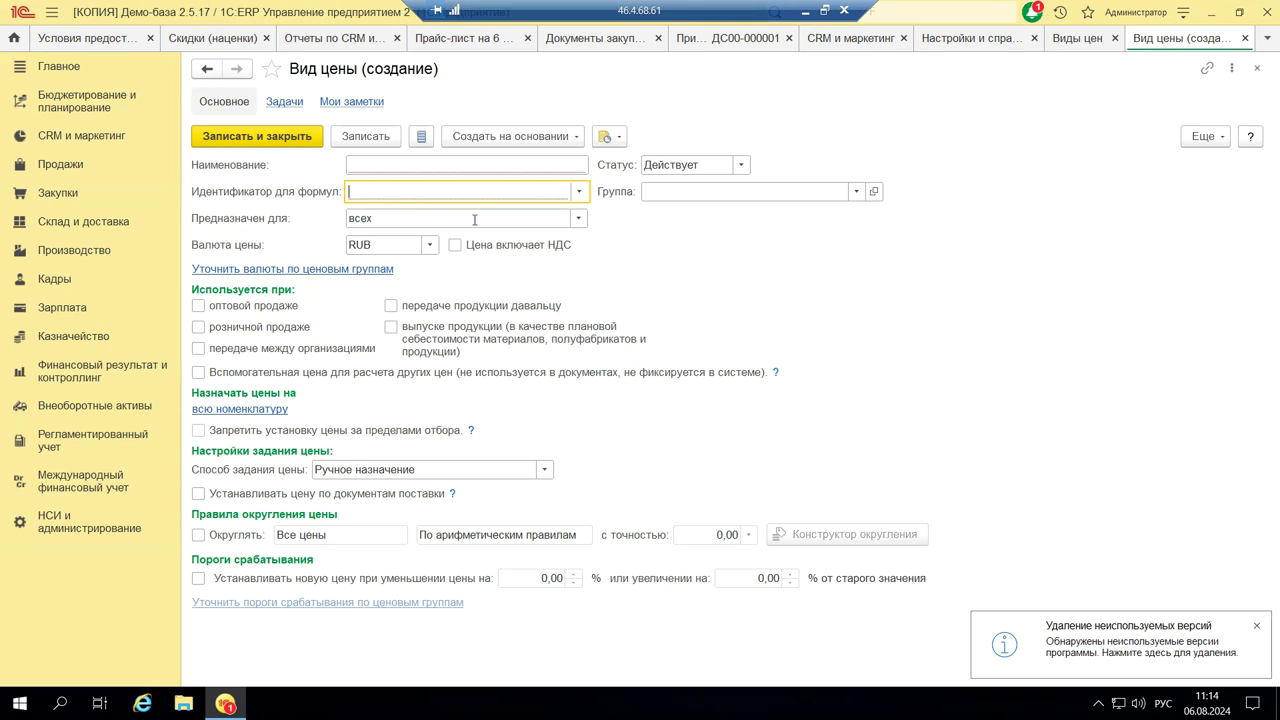
click(577, 219)
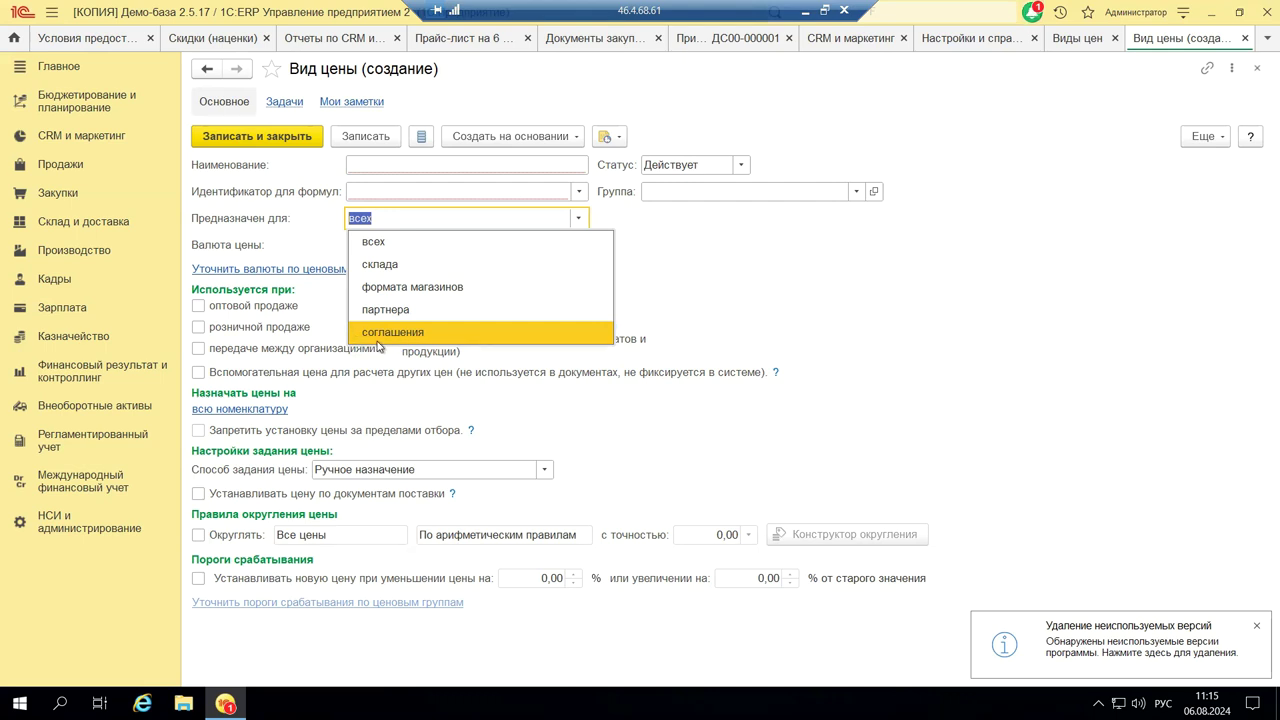
click(750, 315)
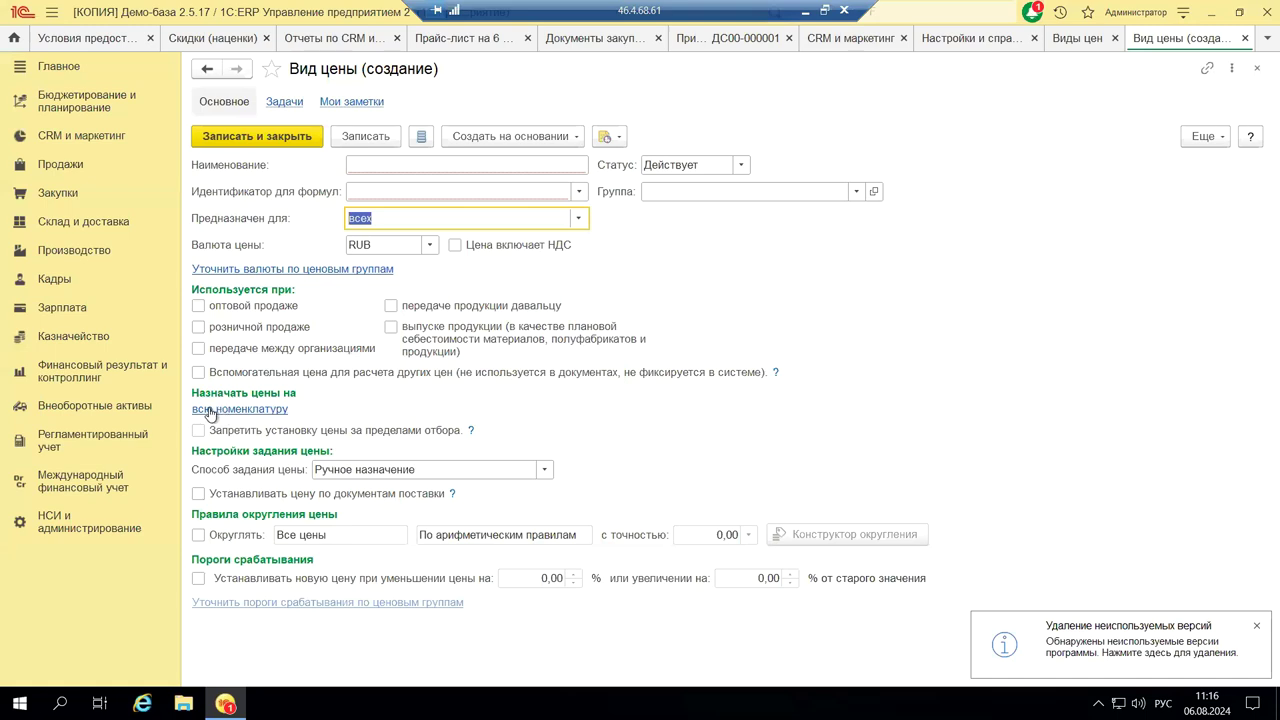
mouse_move(203, 403)
click(546, 469)
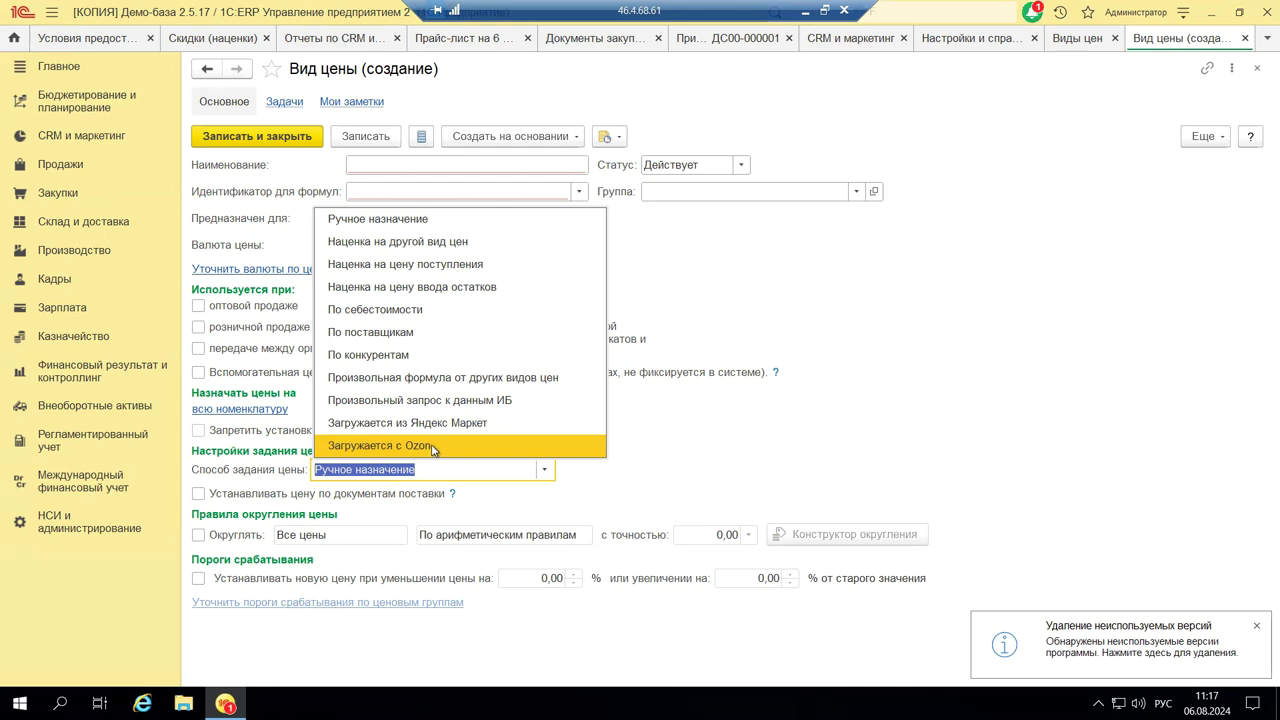
click(685, 416)
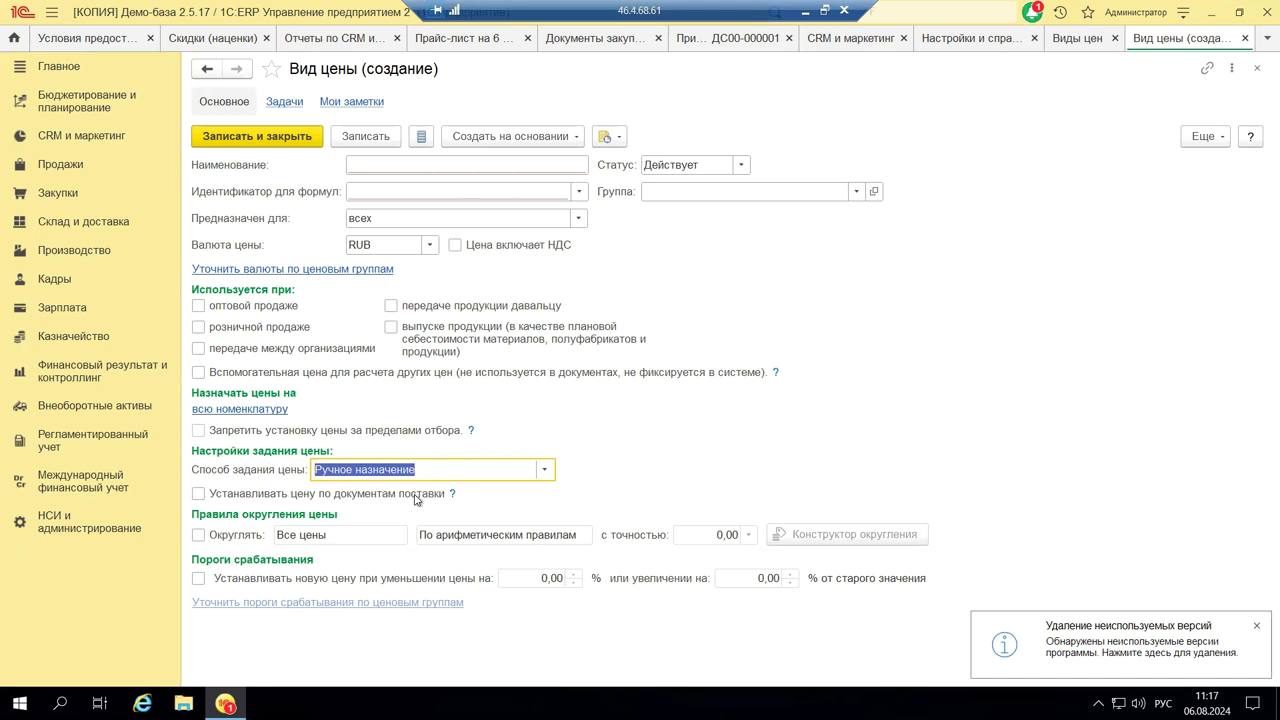
- Enable «Устанавливать цену по документам поставки» and price rounding for the new price type
click(198, 494)
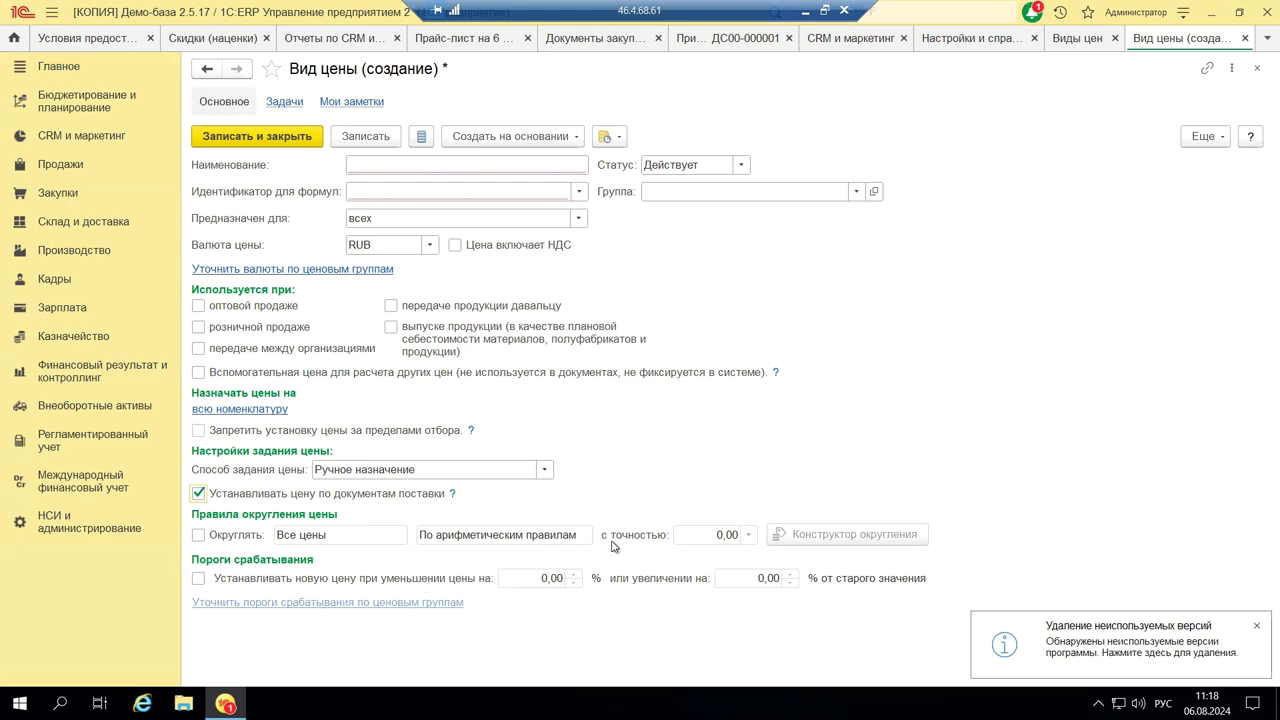
click(199, 536)
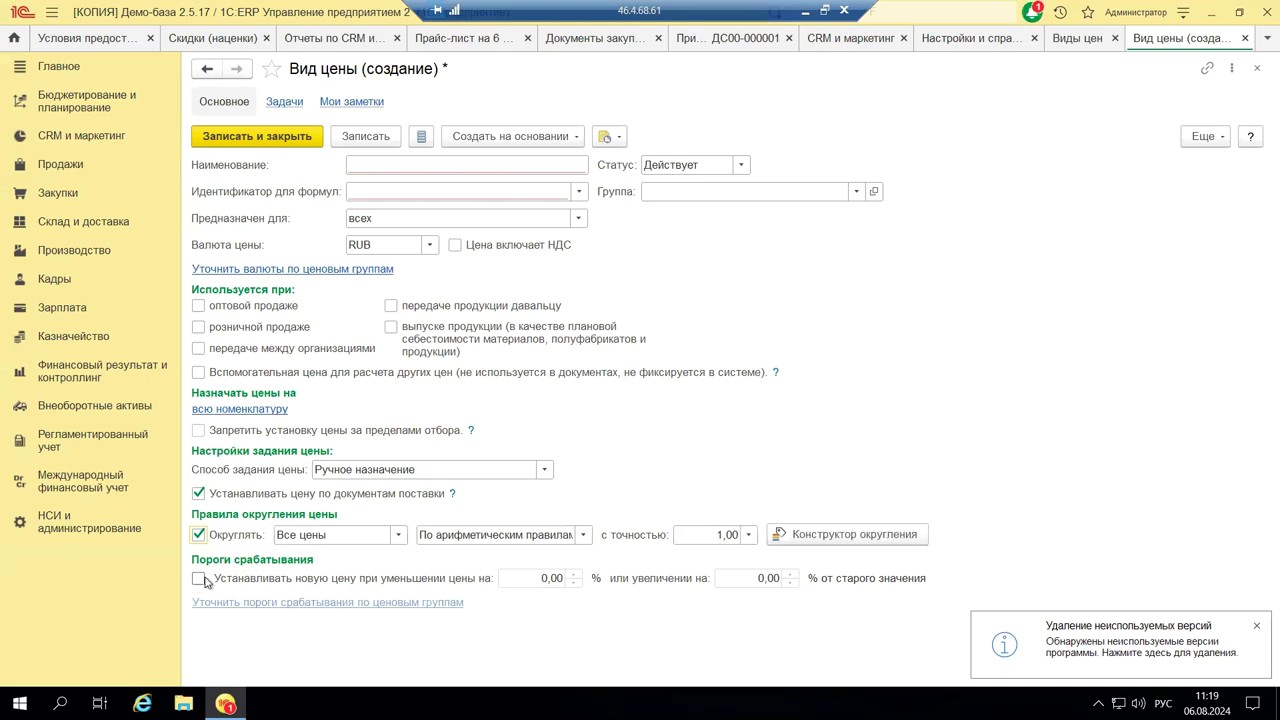
- Enable the price update thresholds at 5% for a decrease and 10% for an increase, and view their refinement by price group
click(199, 579)
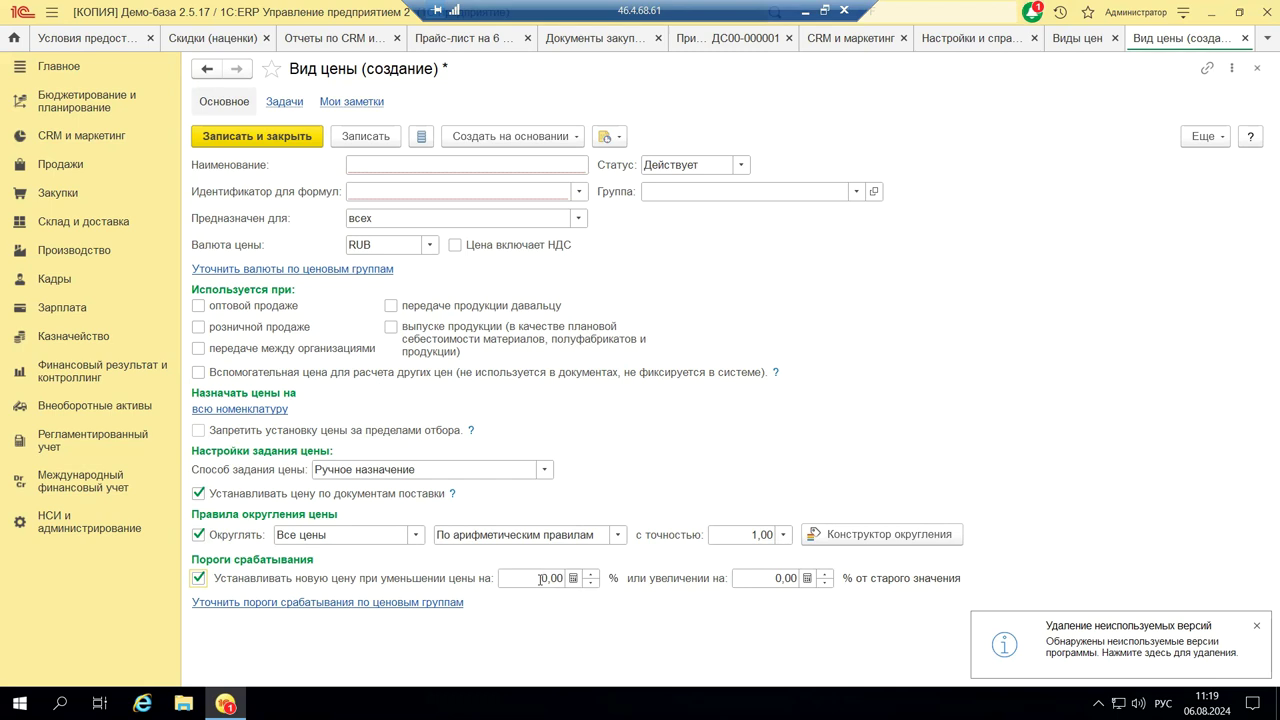
click(540, 580)
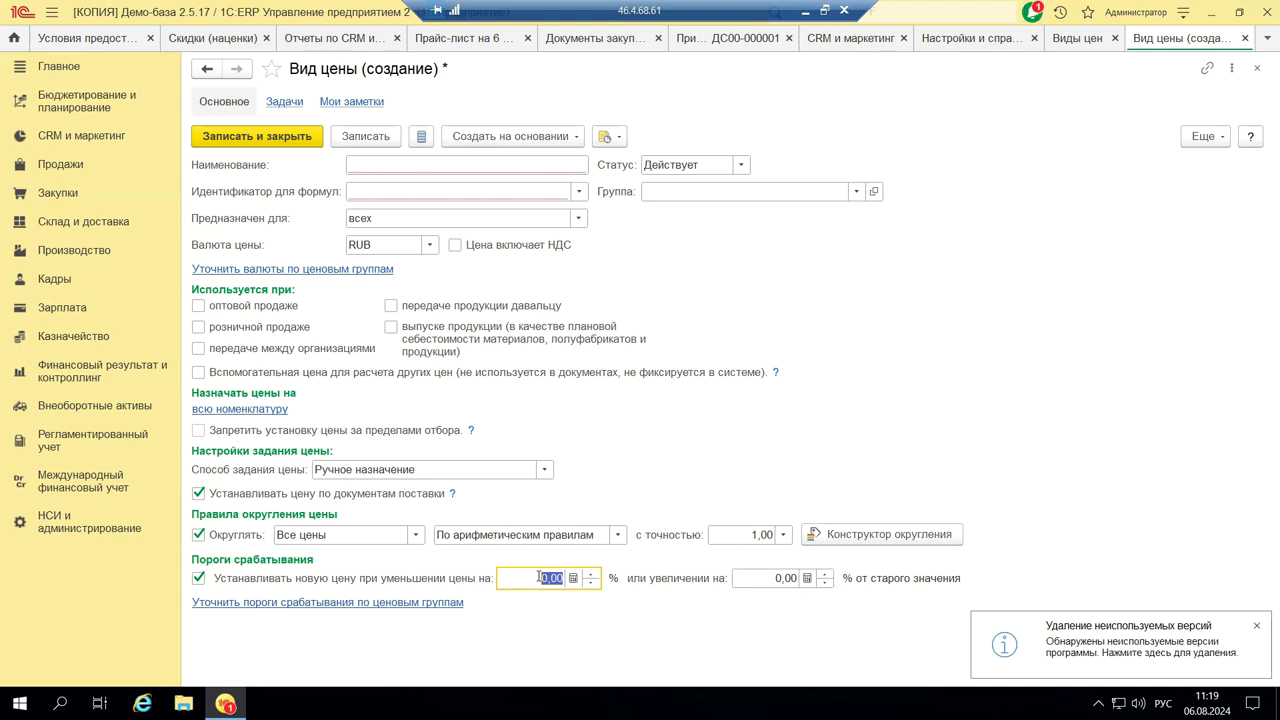
click(778, 578)
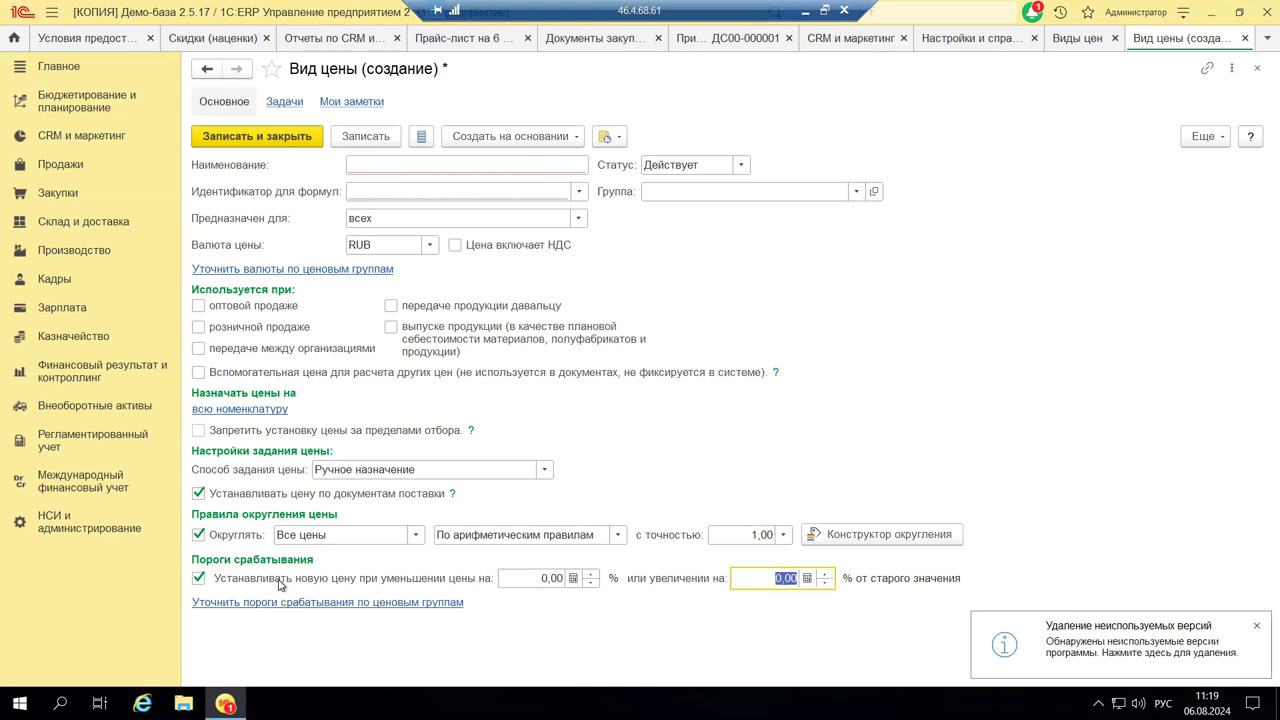
click(542, 578)
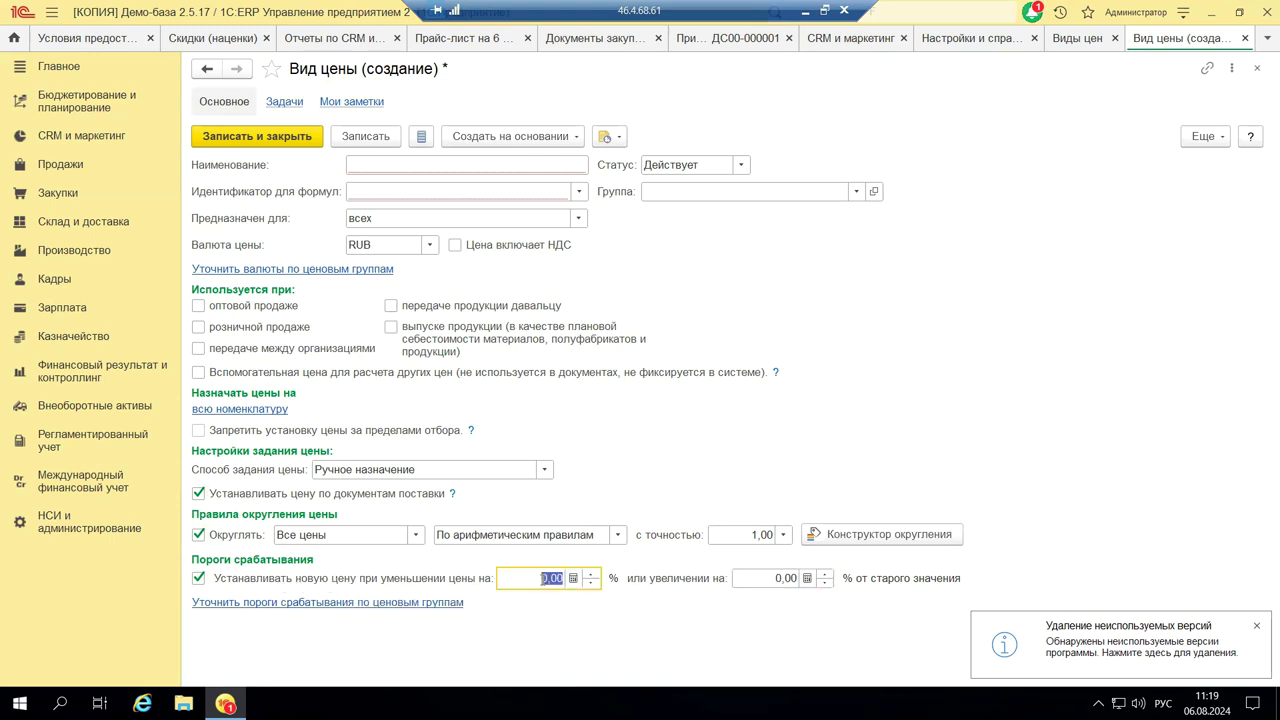
click(542, 578)
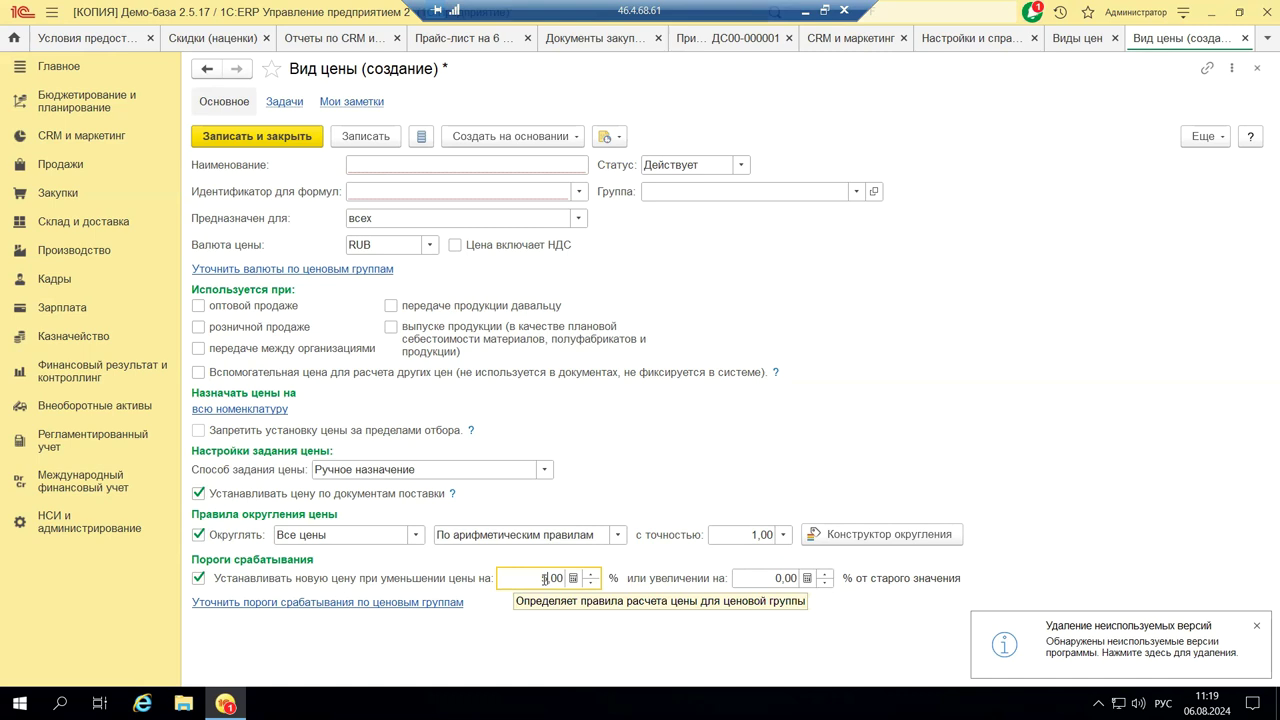
click(778, 578)
text(1)
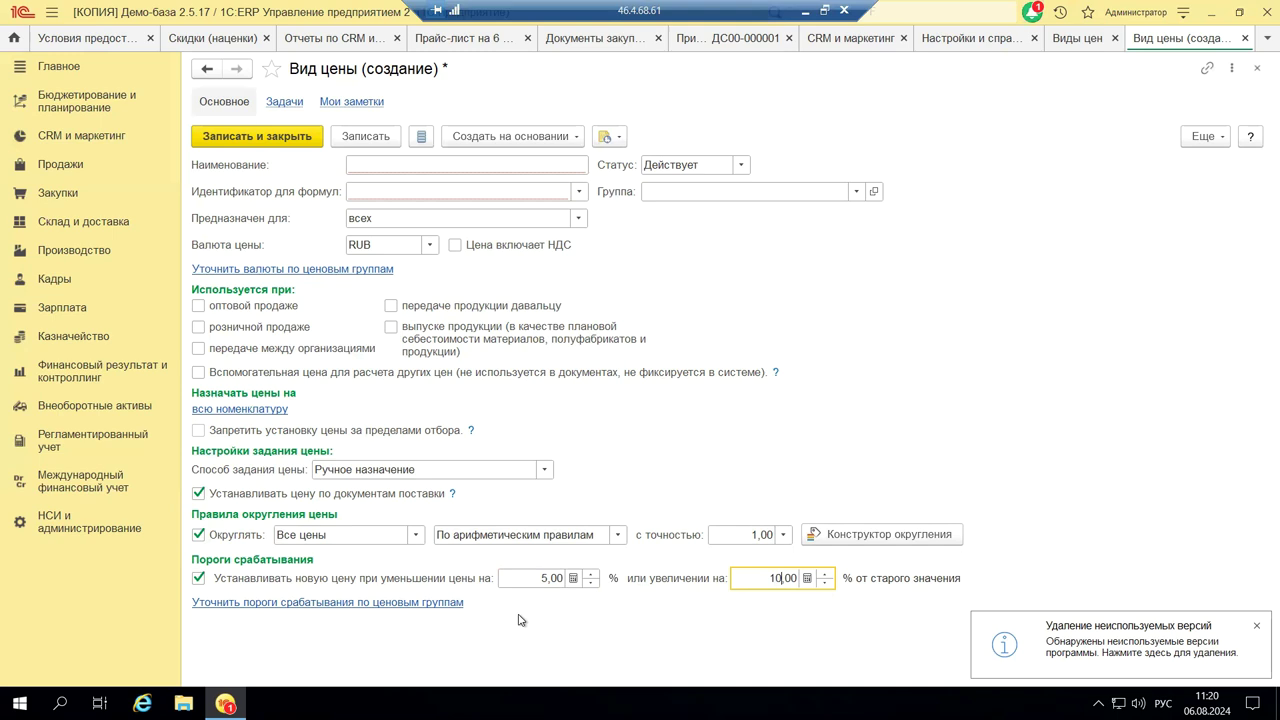
click(233, 605)
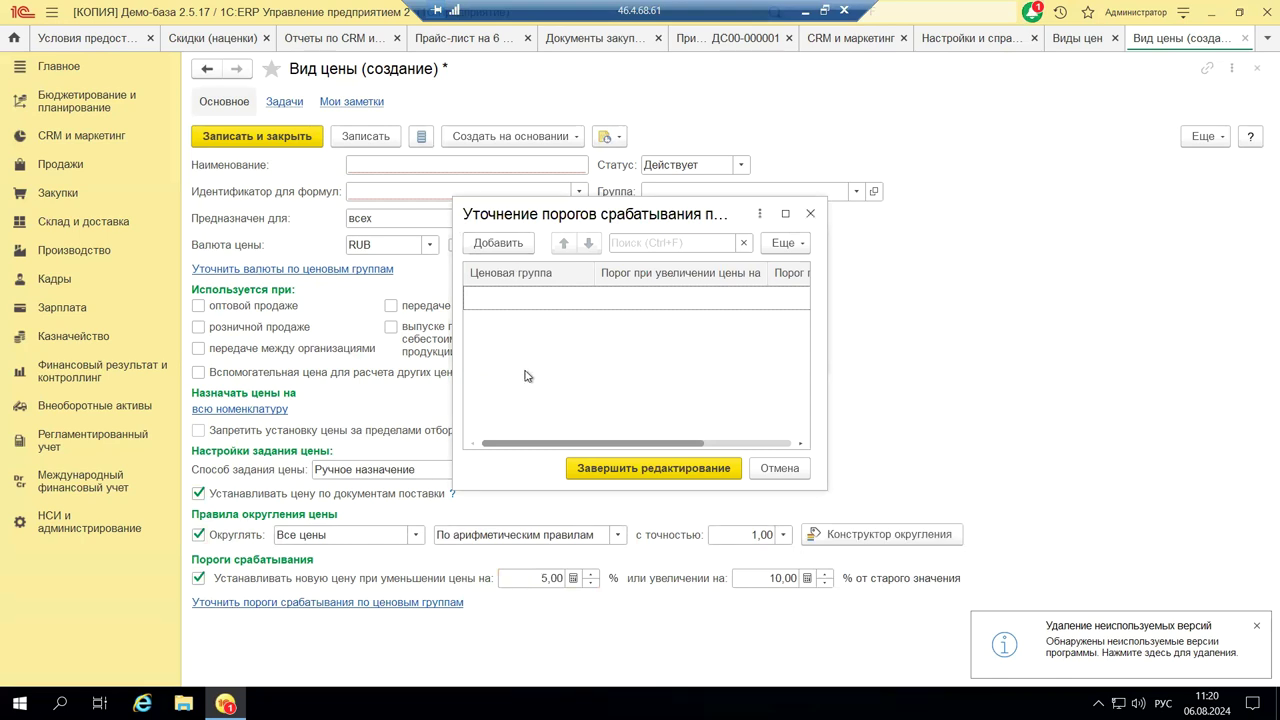
click(811, 217)
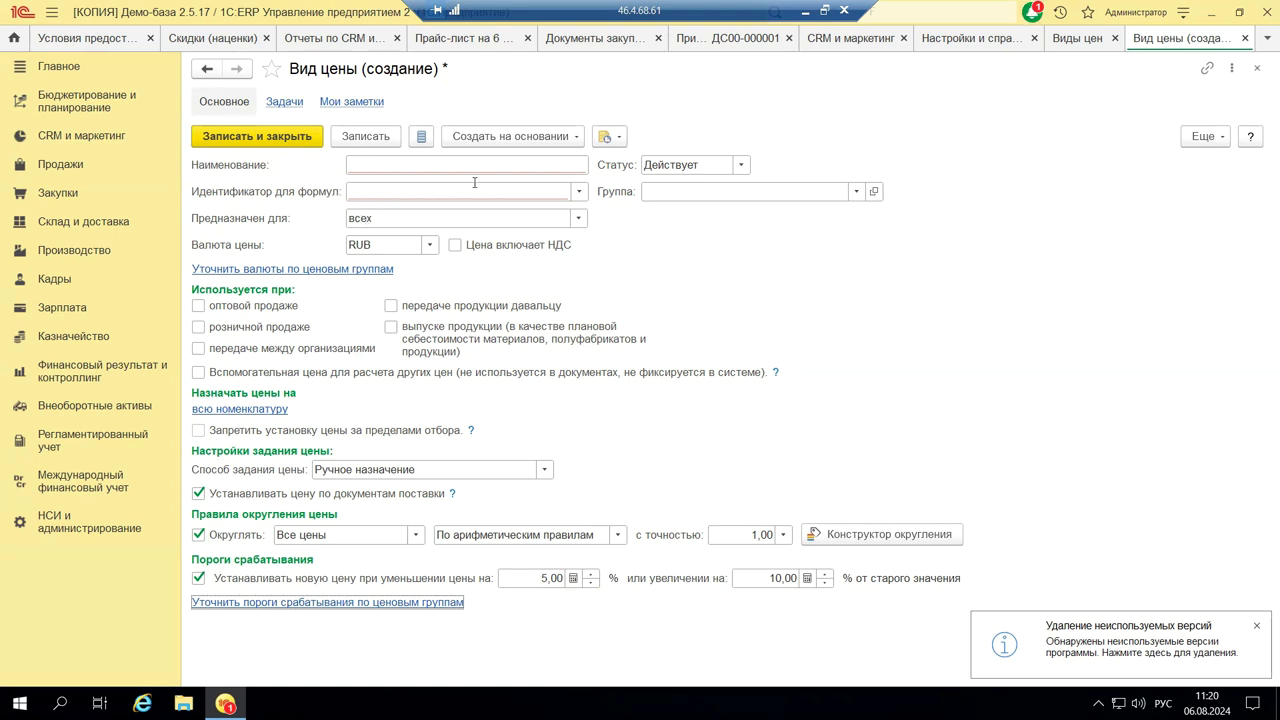
- Close the new price type form without saving the changes
click(1258, 72)
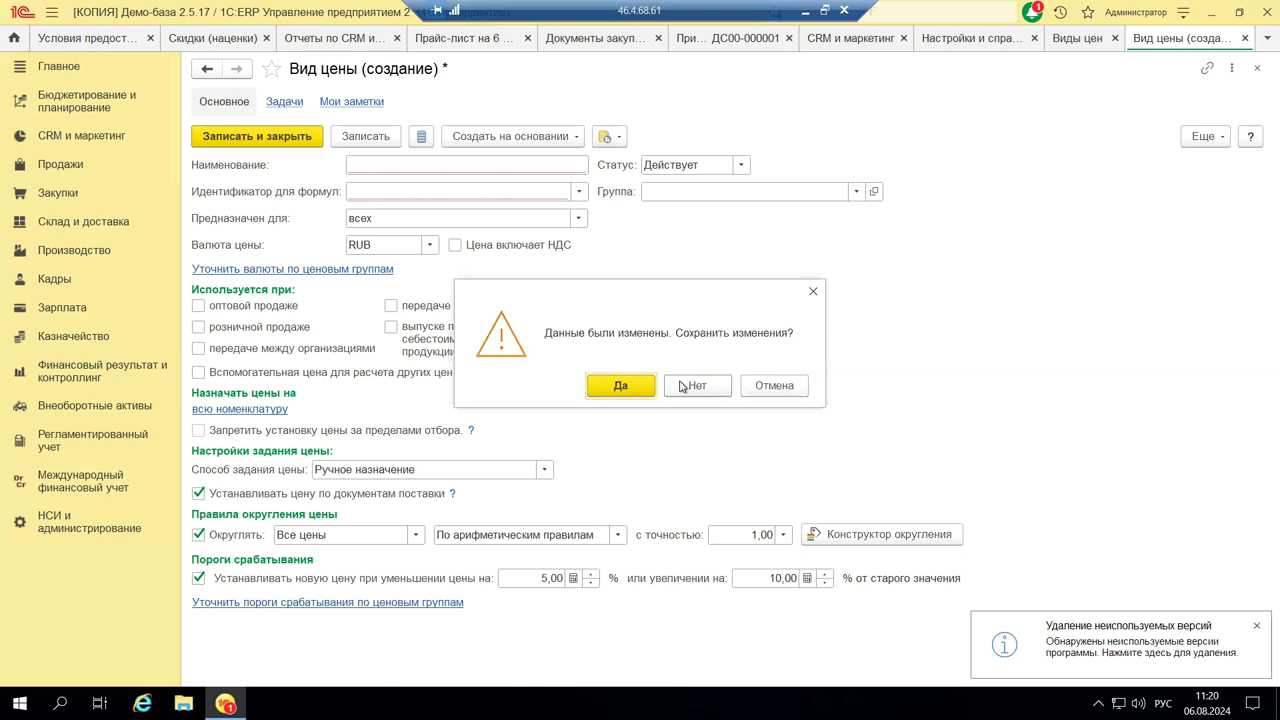
click(683, 386)
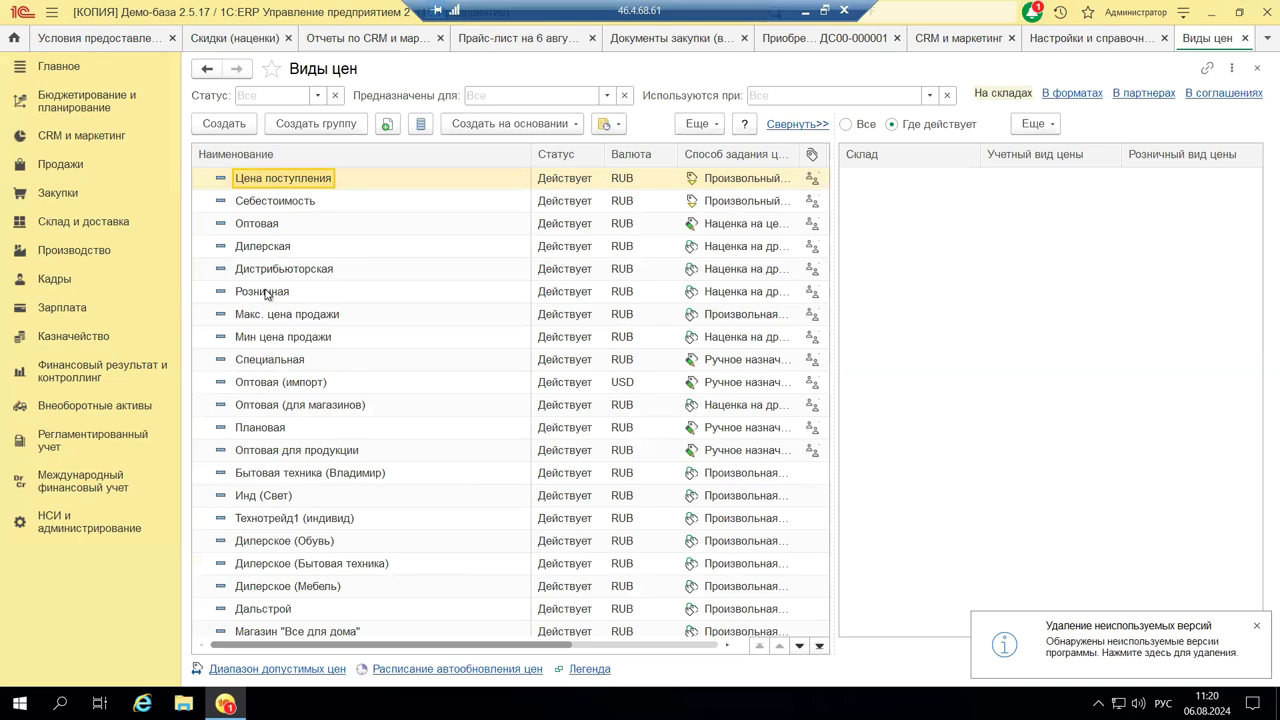
- Examine the settings of the existing price types «Цена поступления» and «Оптовая», closing each card without changes
double_click(323, 185)
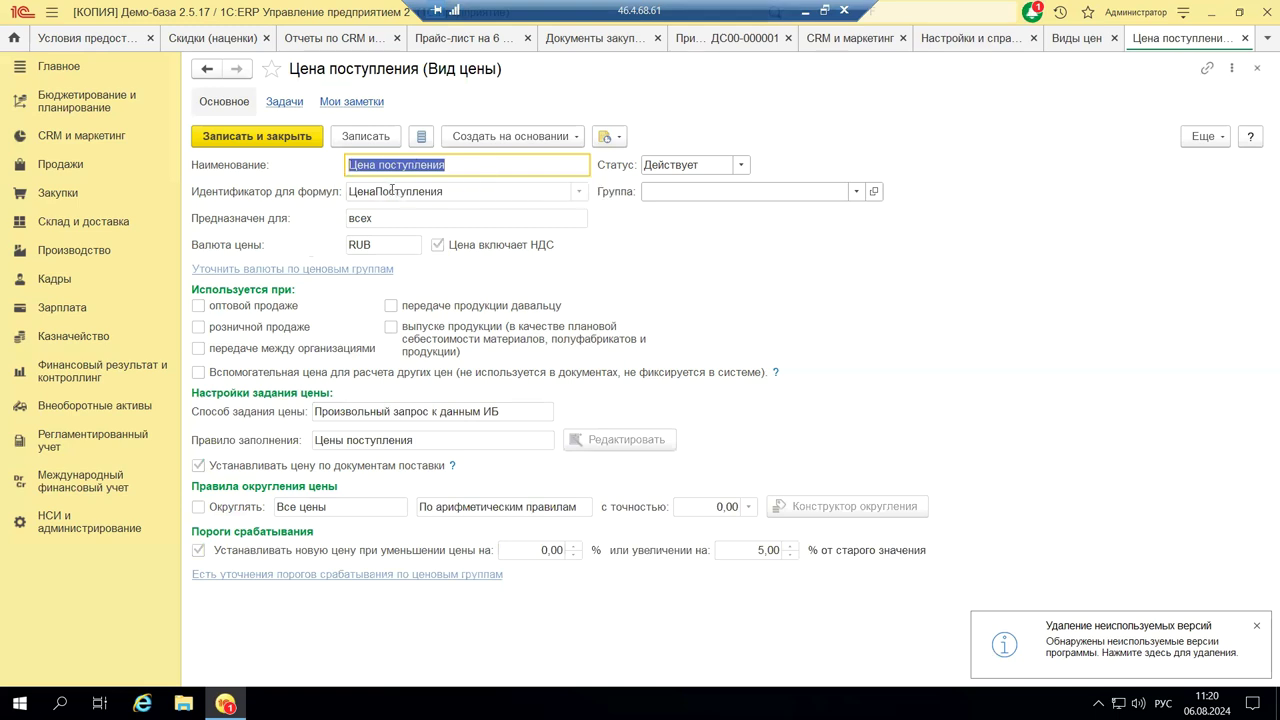
mouse_move(373, 198)
click(1257, 73)
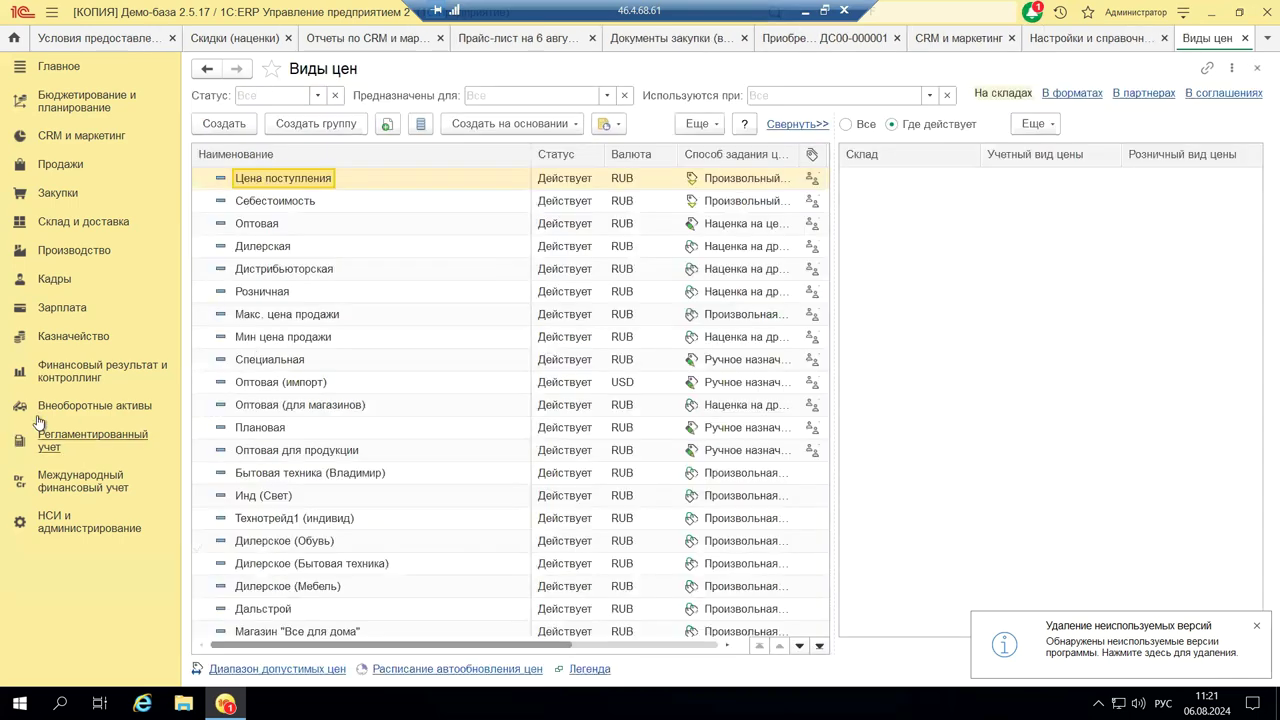
double_click(276, 228)
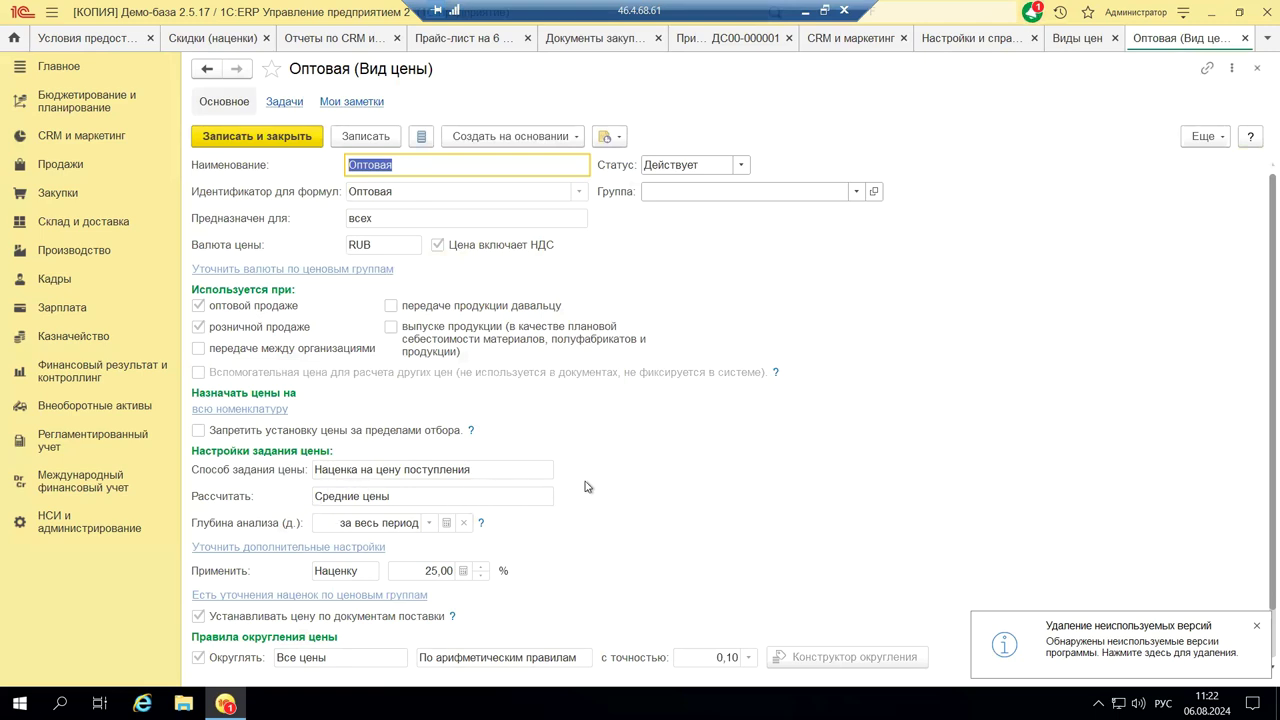
scroll(756, 521, down, 1)
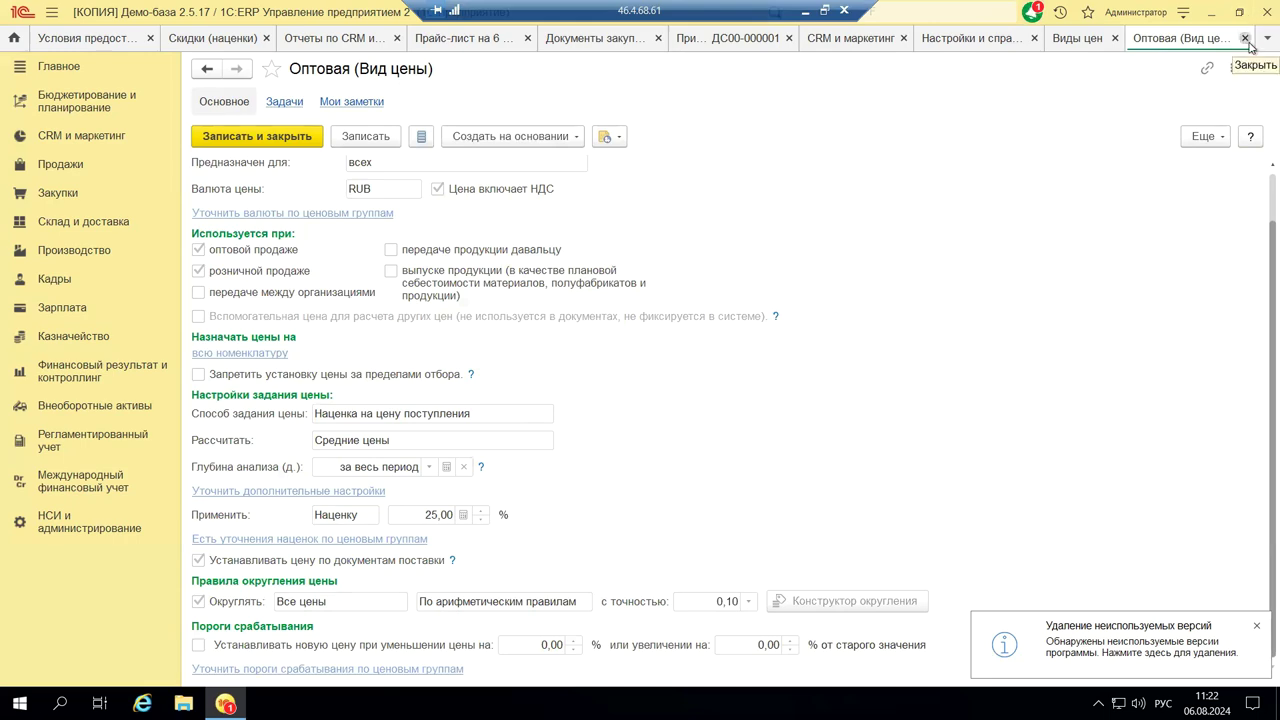
click(1245, 38)
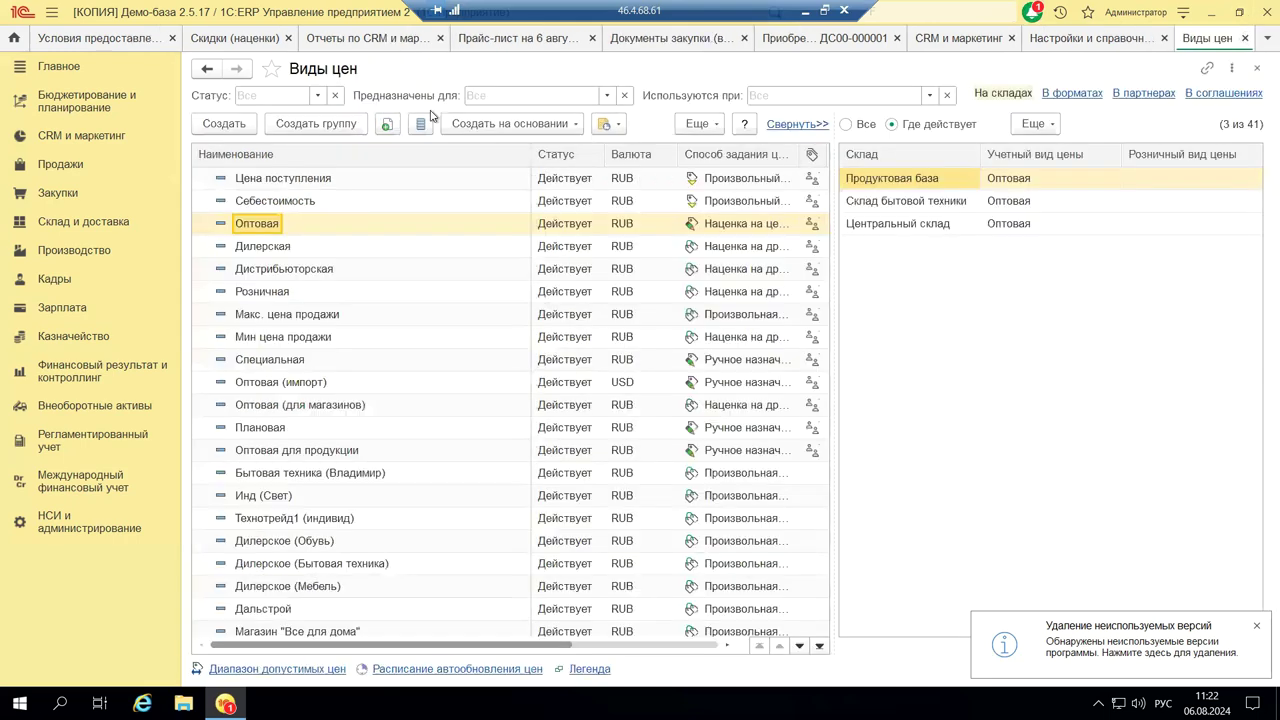
- Look over the rest of the price types and view the «Диапазон допустимых цен» settings for sales and purchases
scroll(369, 323, down, 3)
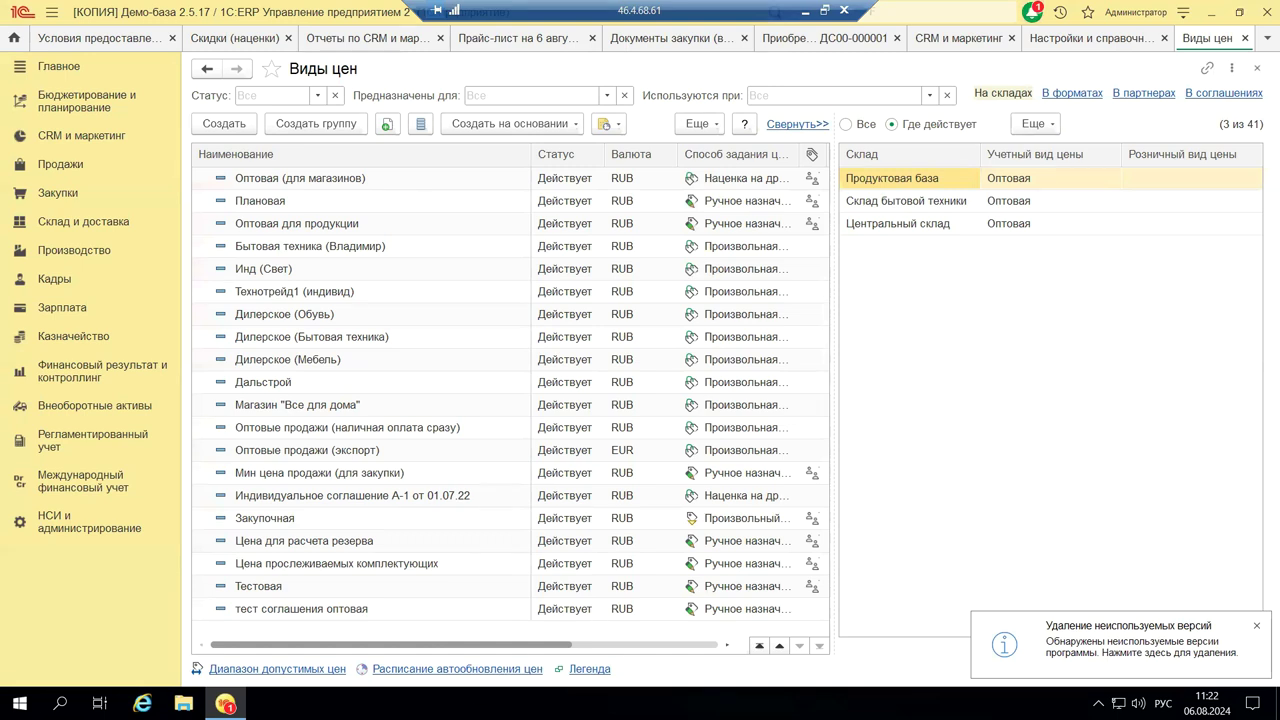
click(288, 669)
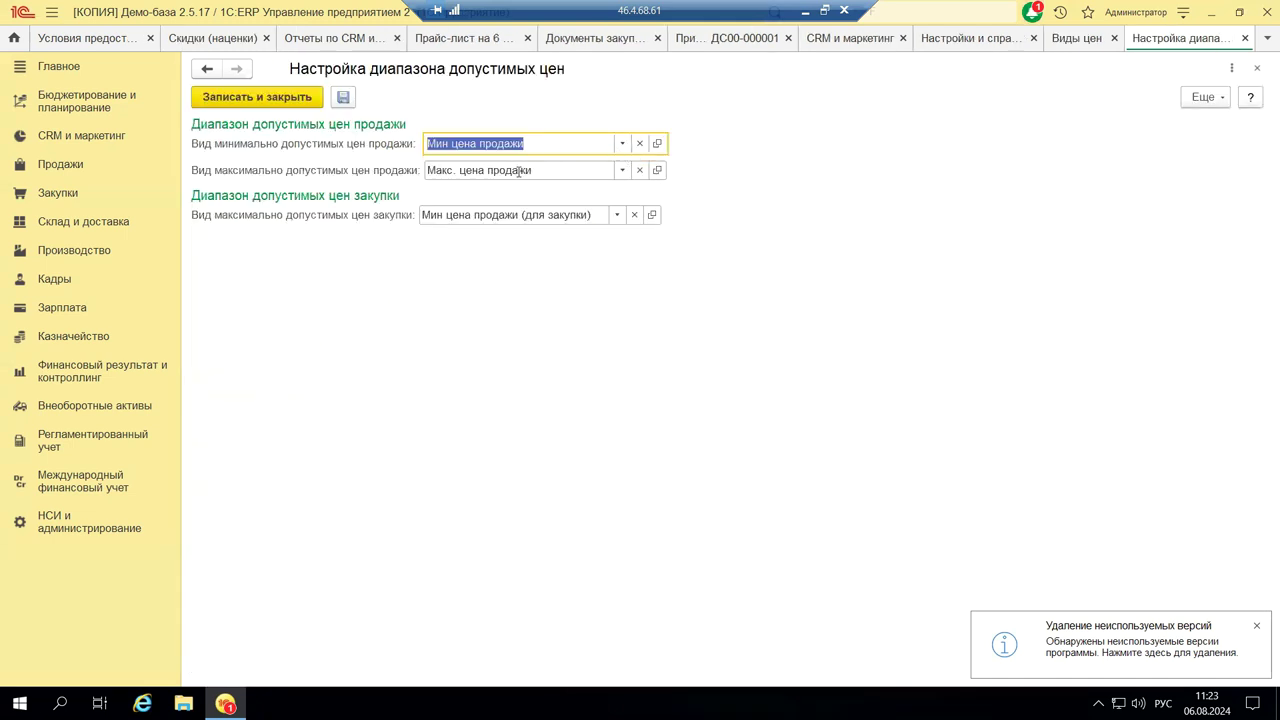
click(1257, 68)
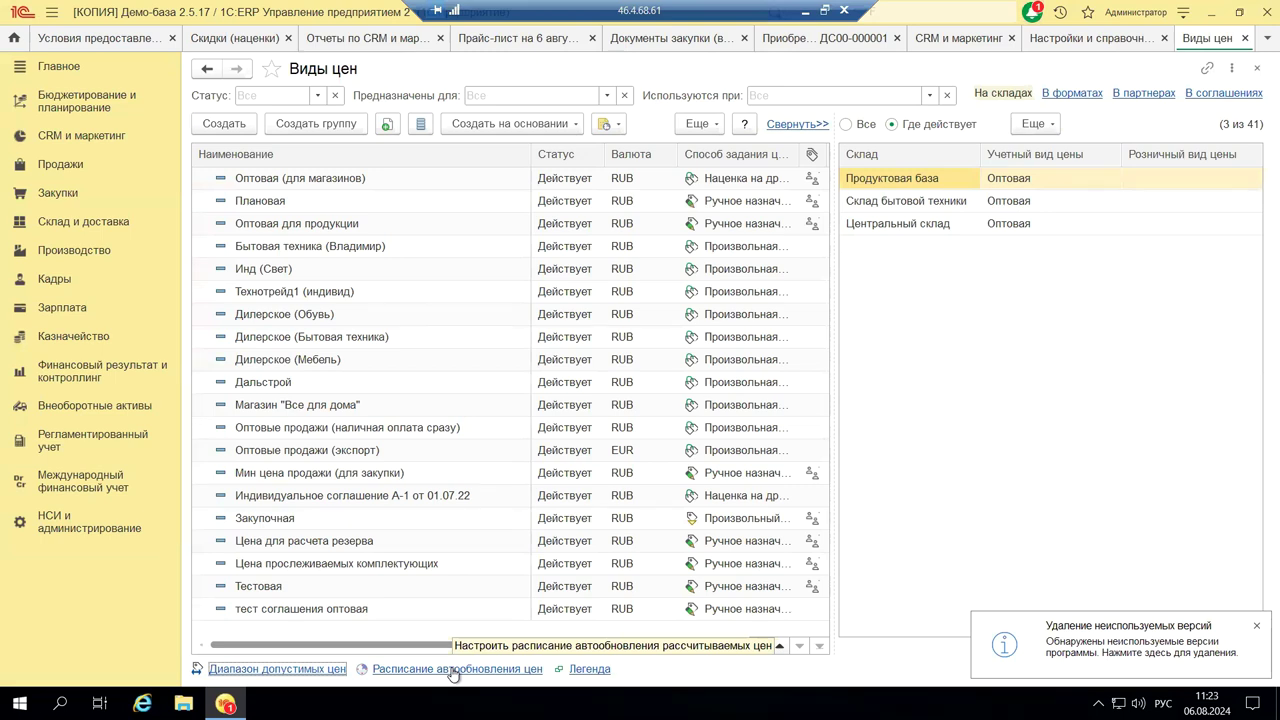
- Open the price auto-update schedule, start adding a scheduled job, and view its general and daily schedule options without changing them
click(451, 671)
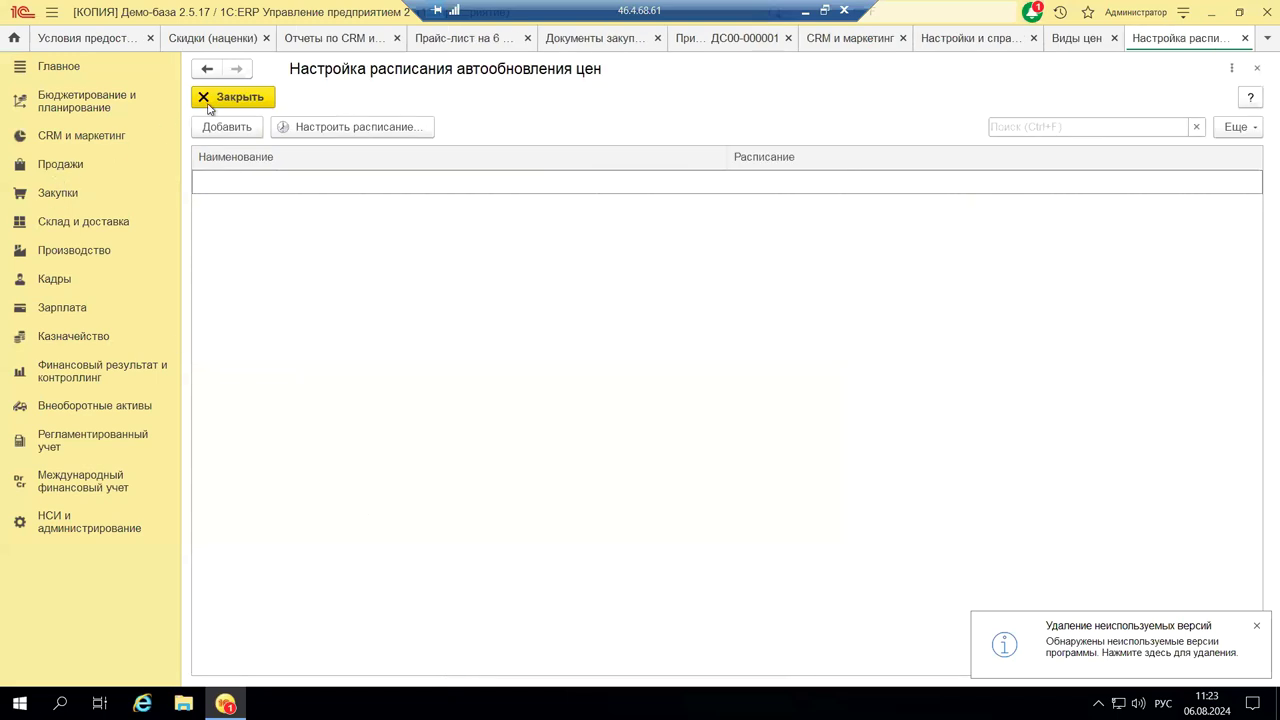
click(214, 133)
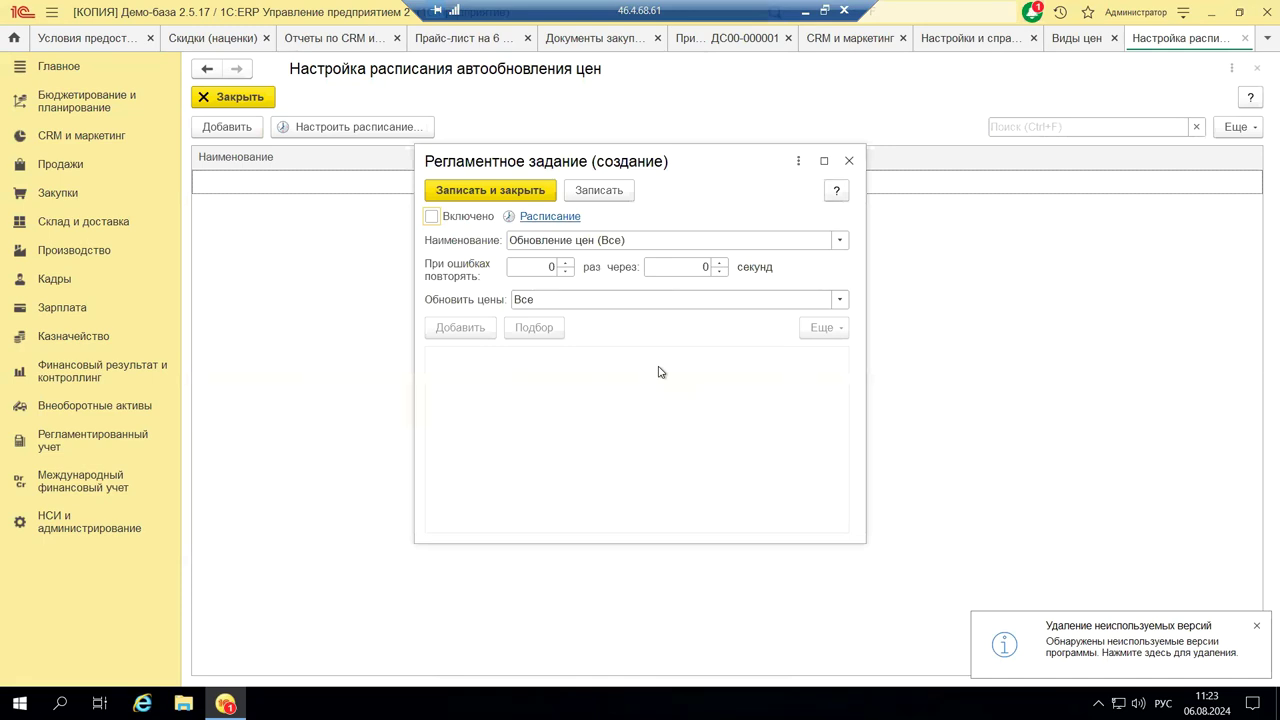
click(552, 217)
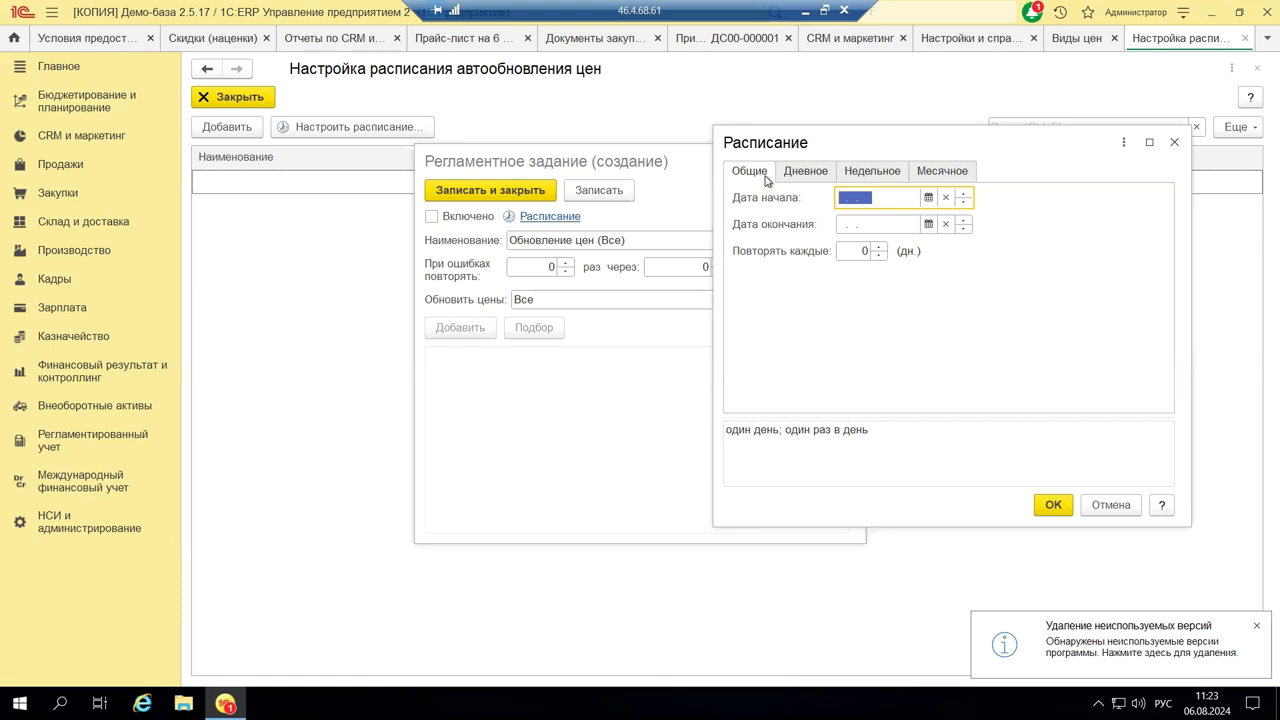
click(815, 177)
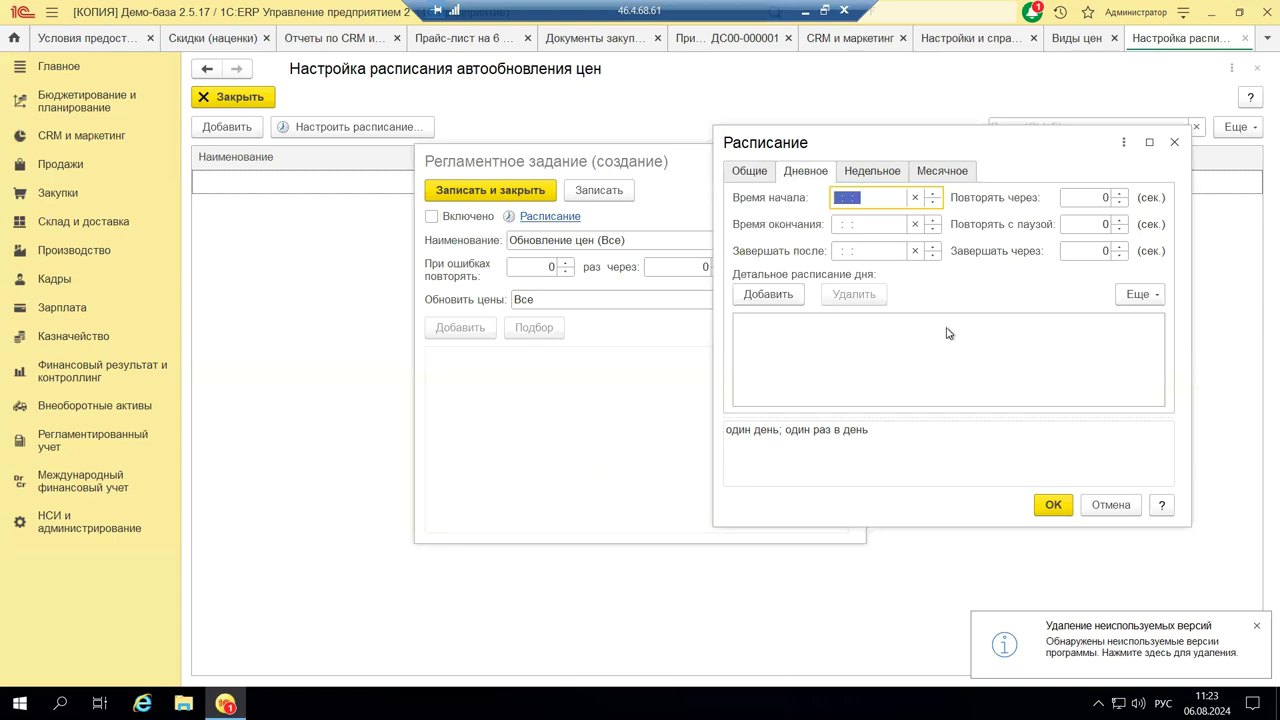
click(1174, 142)
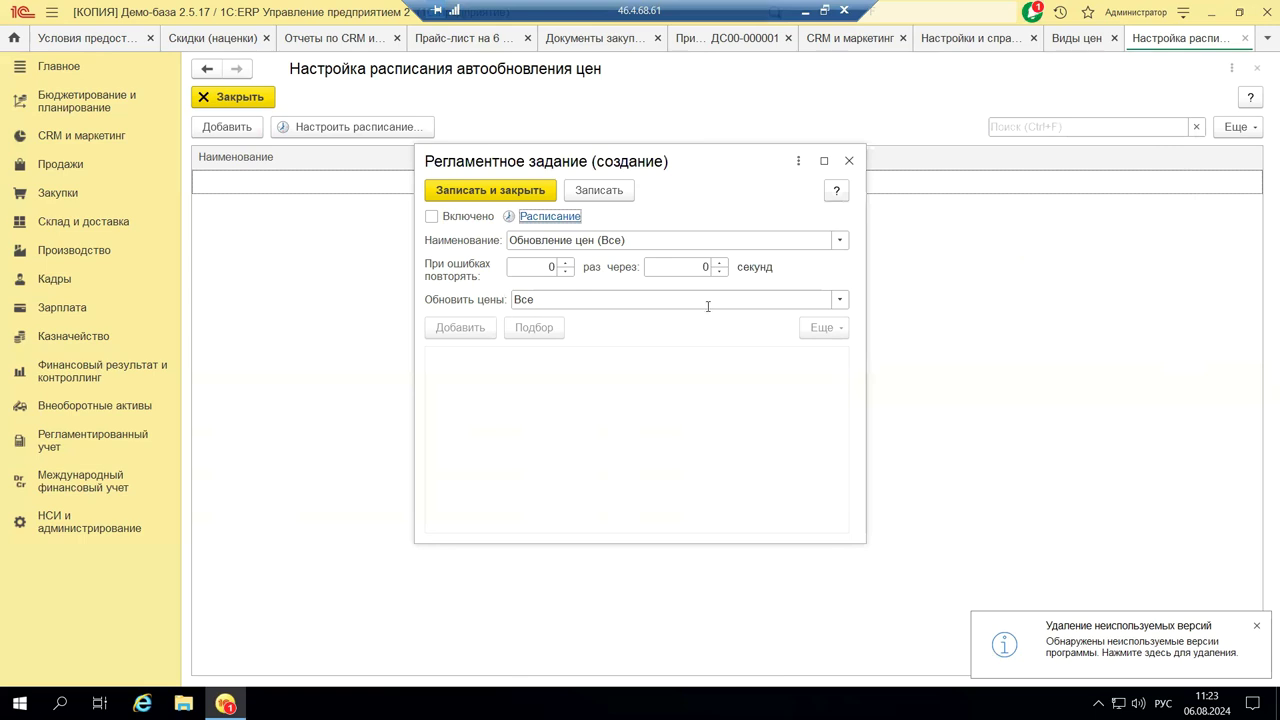
- Look through the «Обновить цены» choices in the scheduled job and close the job without saving
click(841, 301)
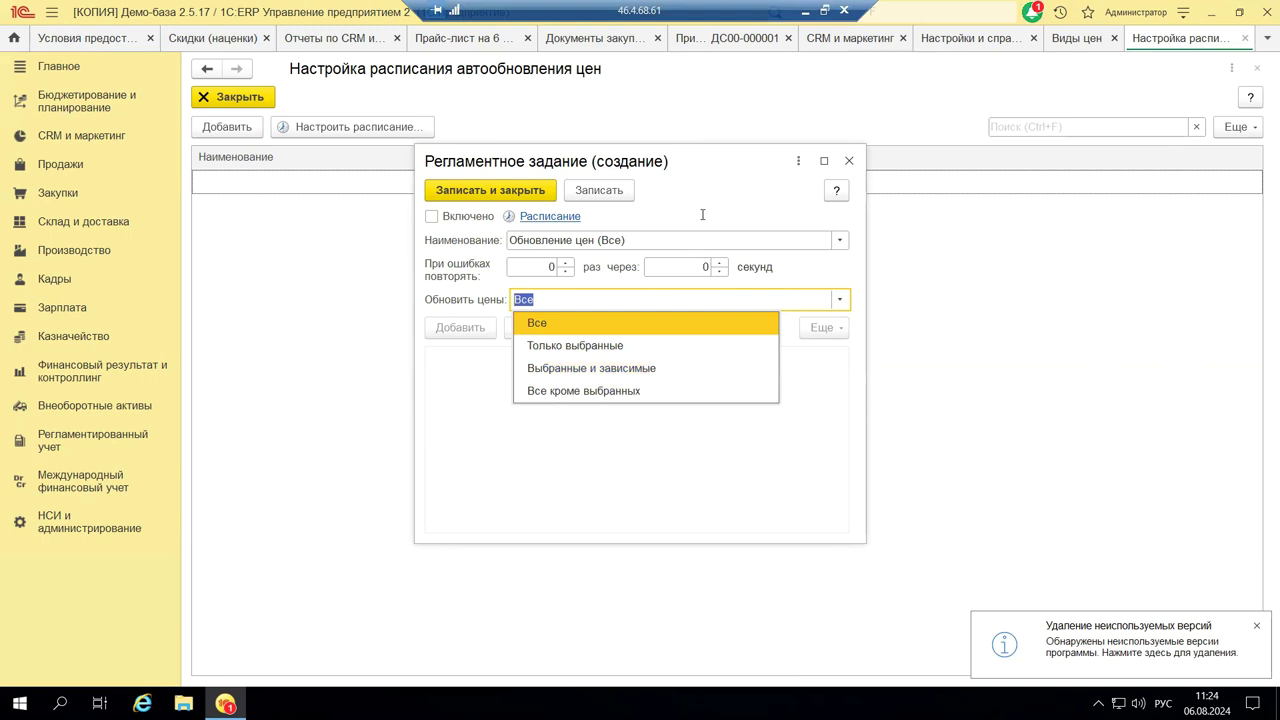
click(850, 161)
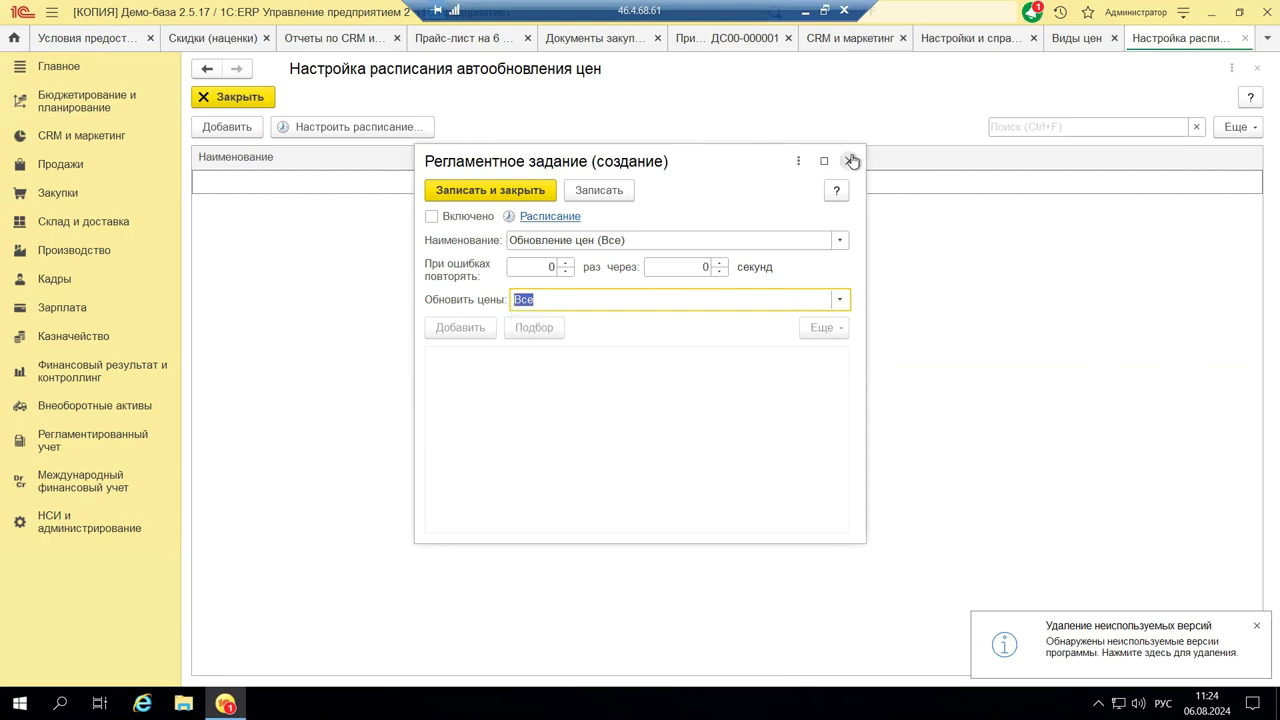
click(850, 161)
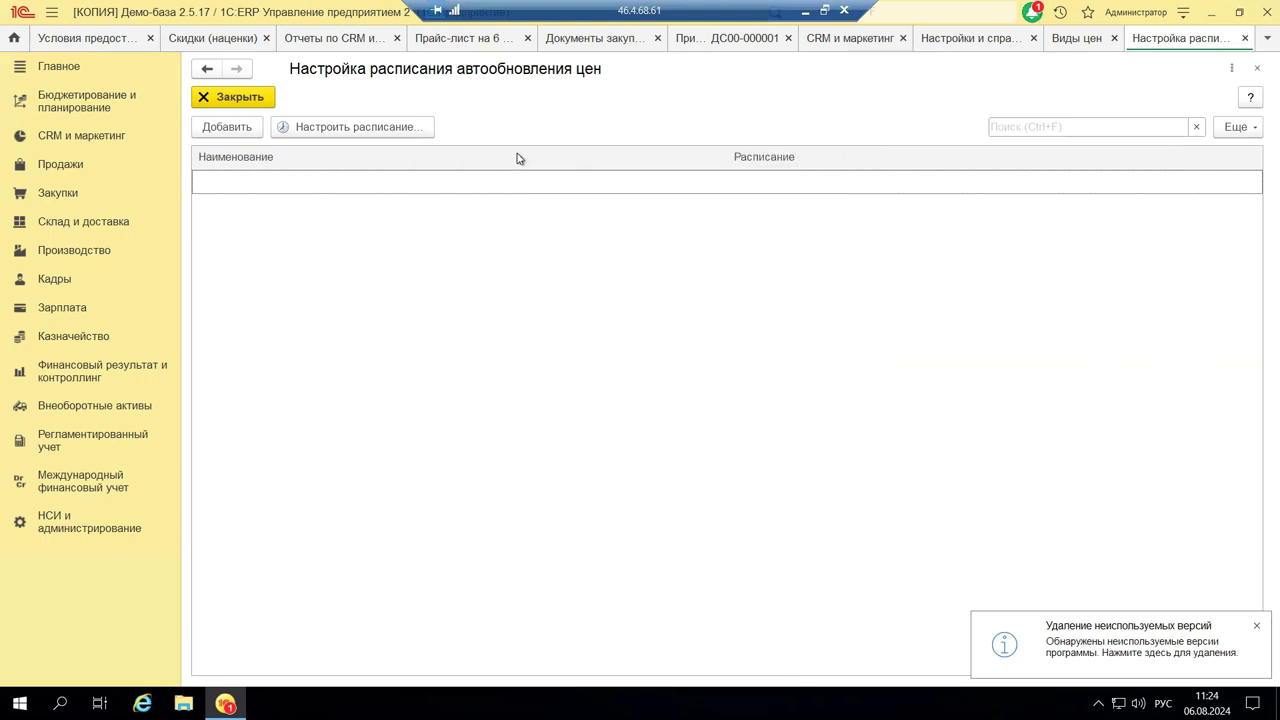
- Close the auto-update schedule and the «Виды цен» list, and switch to the pricing presentation in PowerPoint
click(1257, 70)
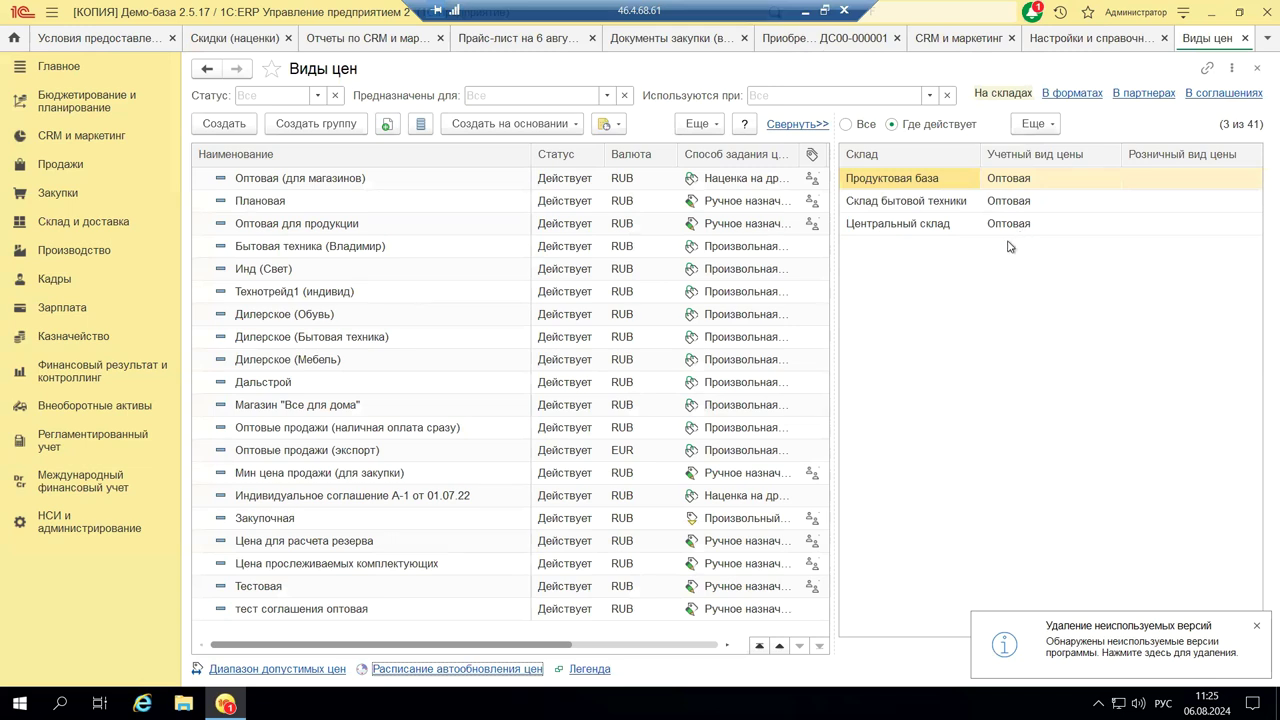
click(1255, 69)
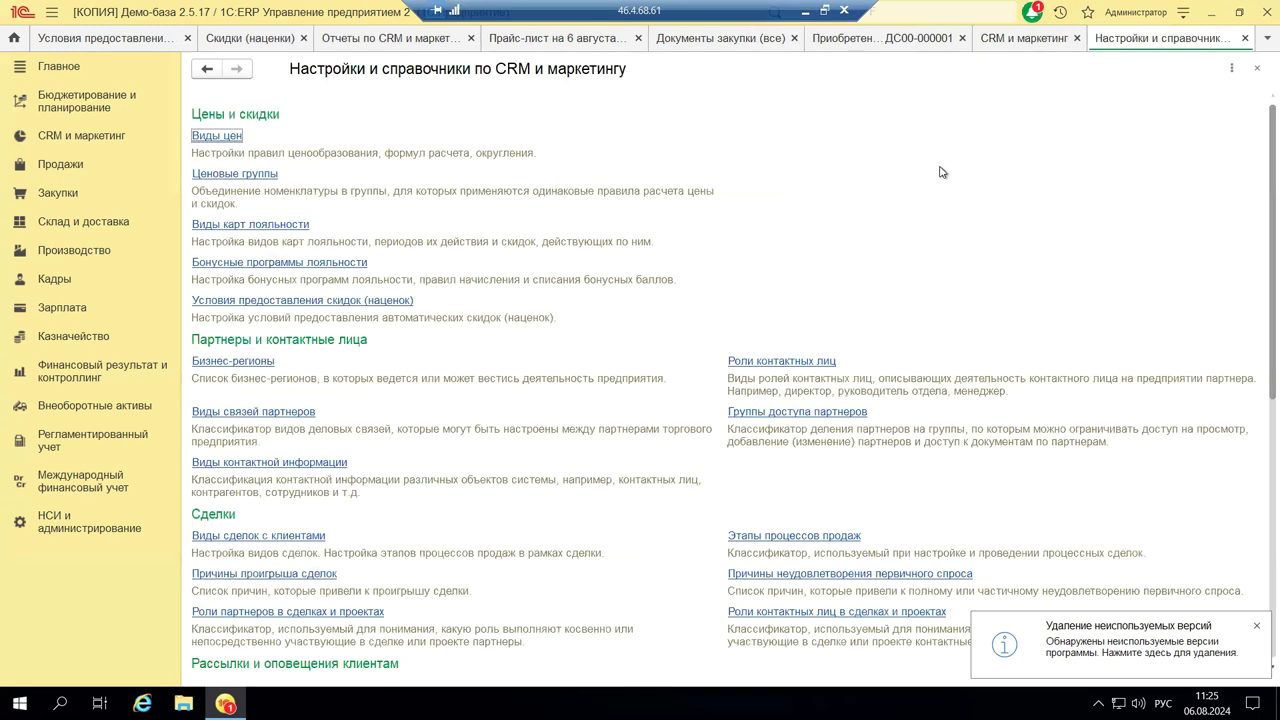
click(806, 14)
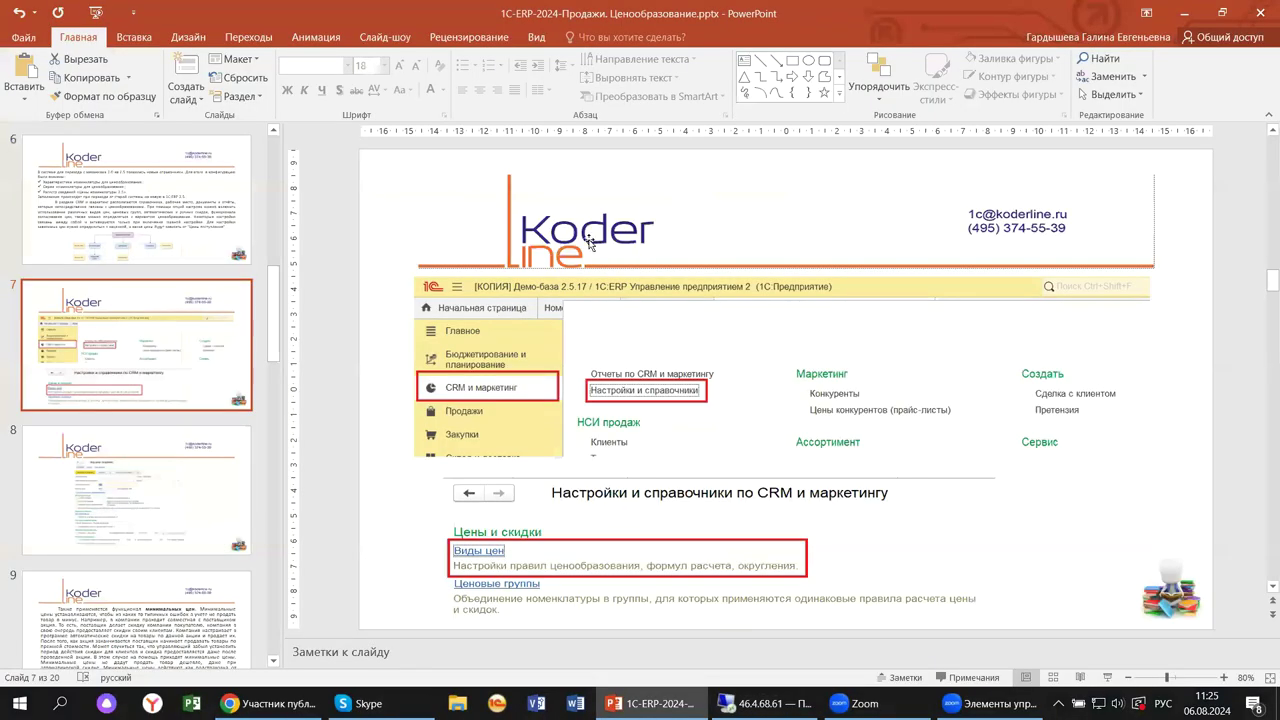
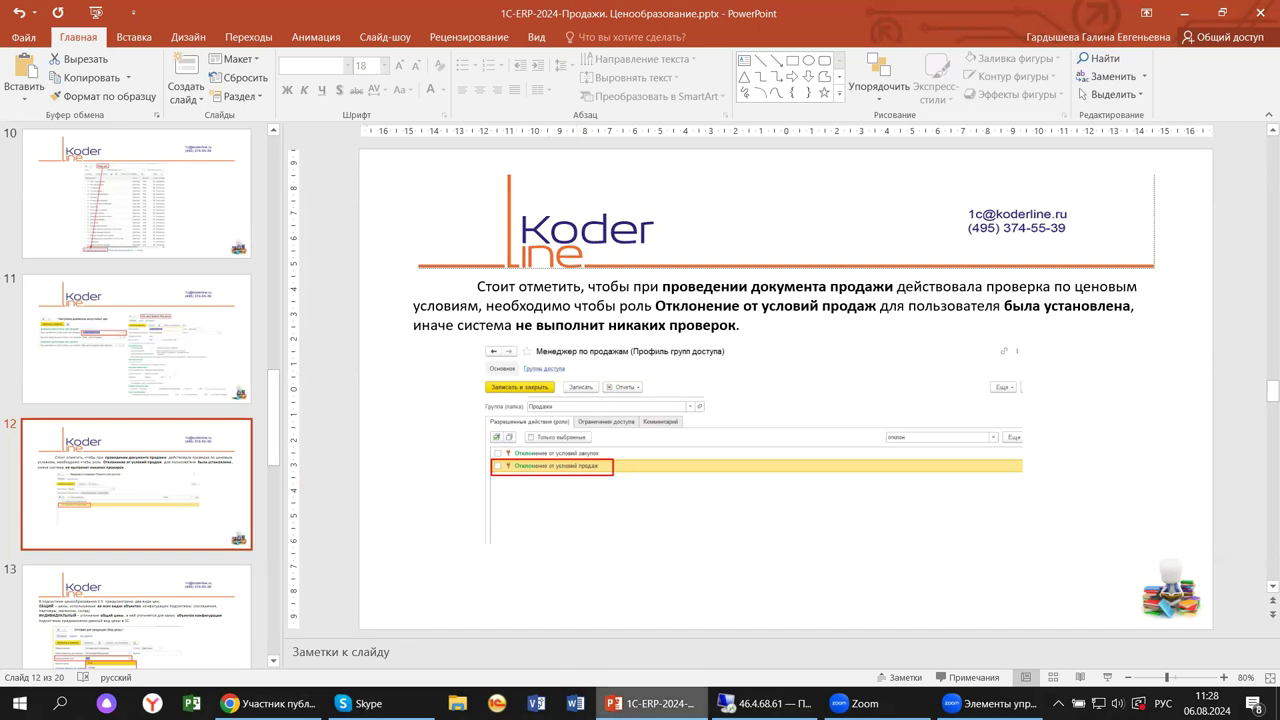
- Switch to 1C:ERP and open «Настройки пользователей и прав» from the master data and administration section
click(762, 703)
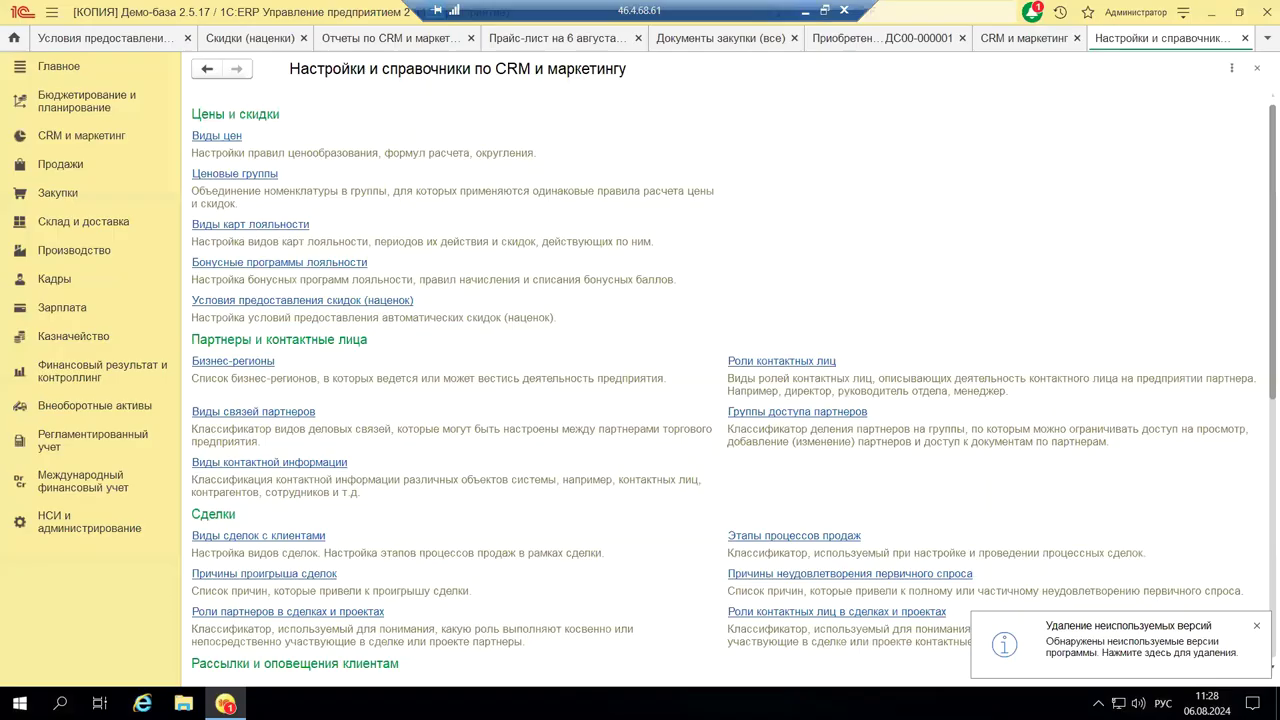
click(53, 537)
scroll(451, 529, down, 3)
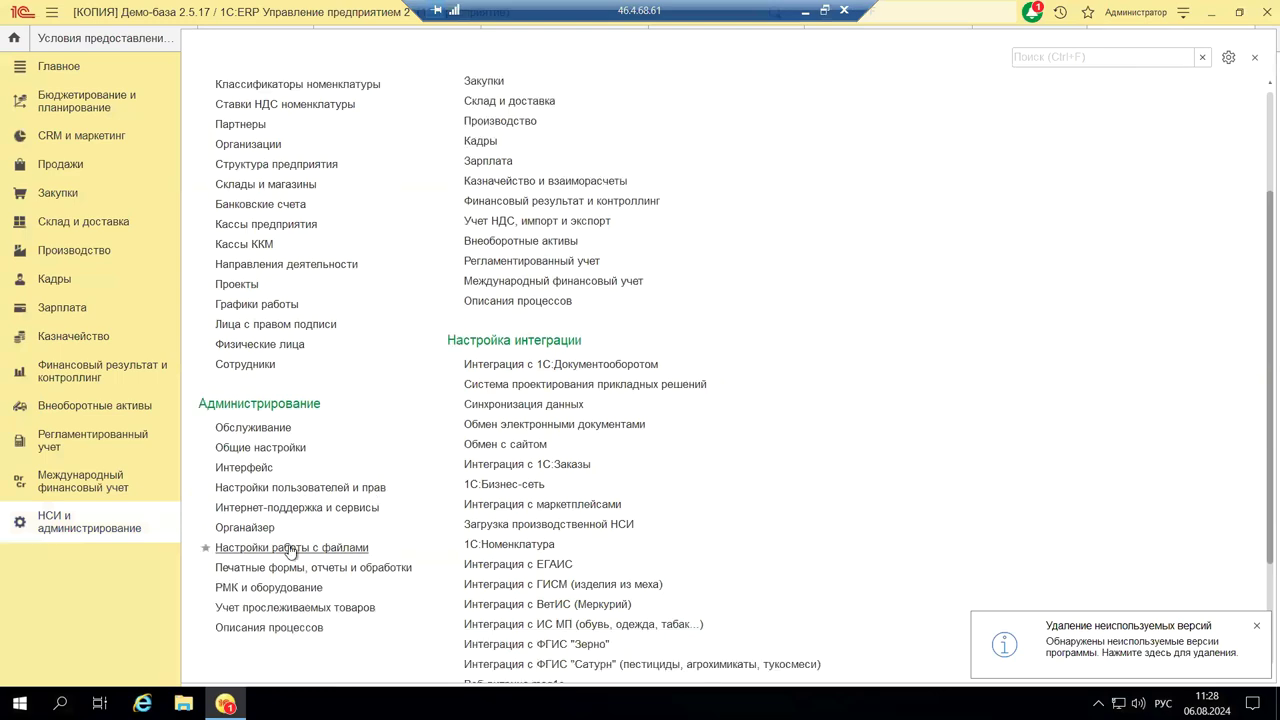
click(293, 489)
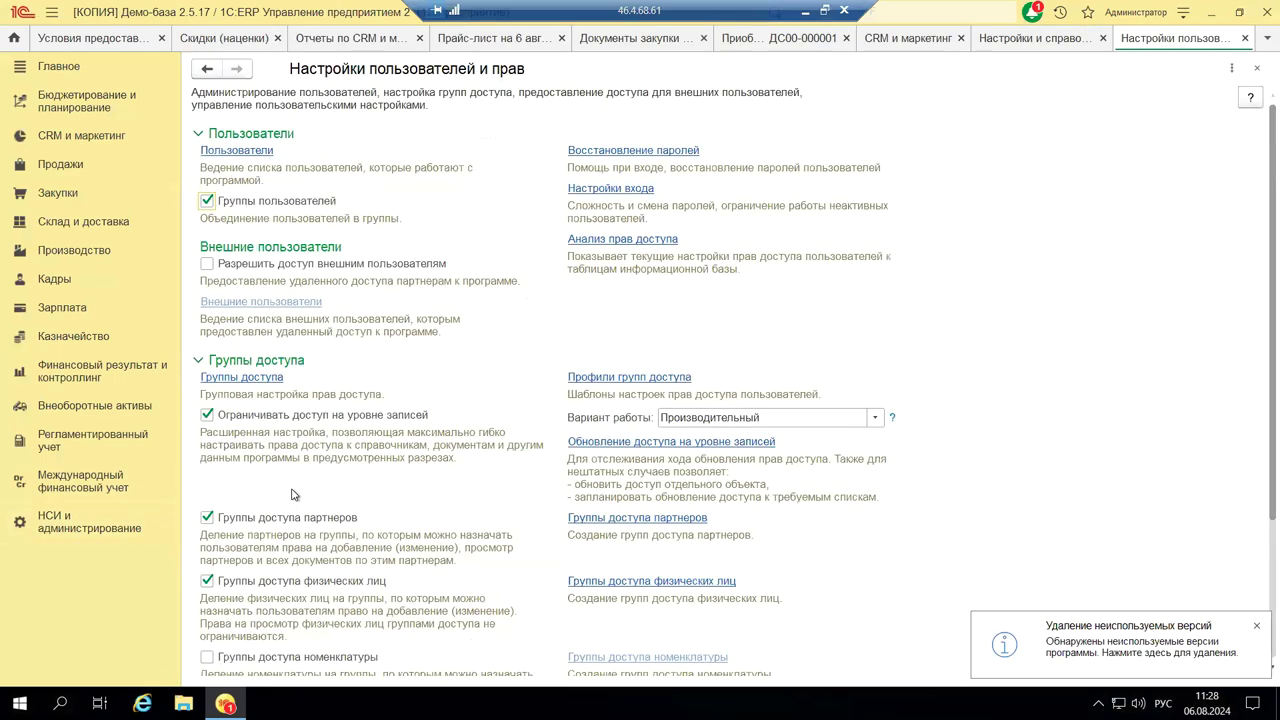
- Open the users list and view the access rights of the user from the «Магазины (НТТ)» department
click(238, 152)
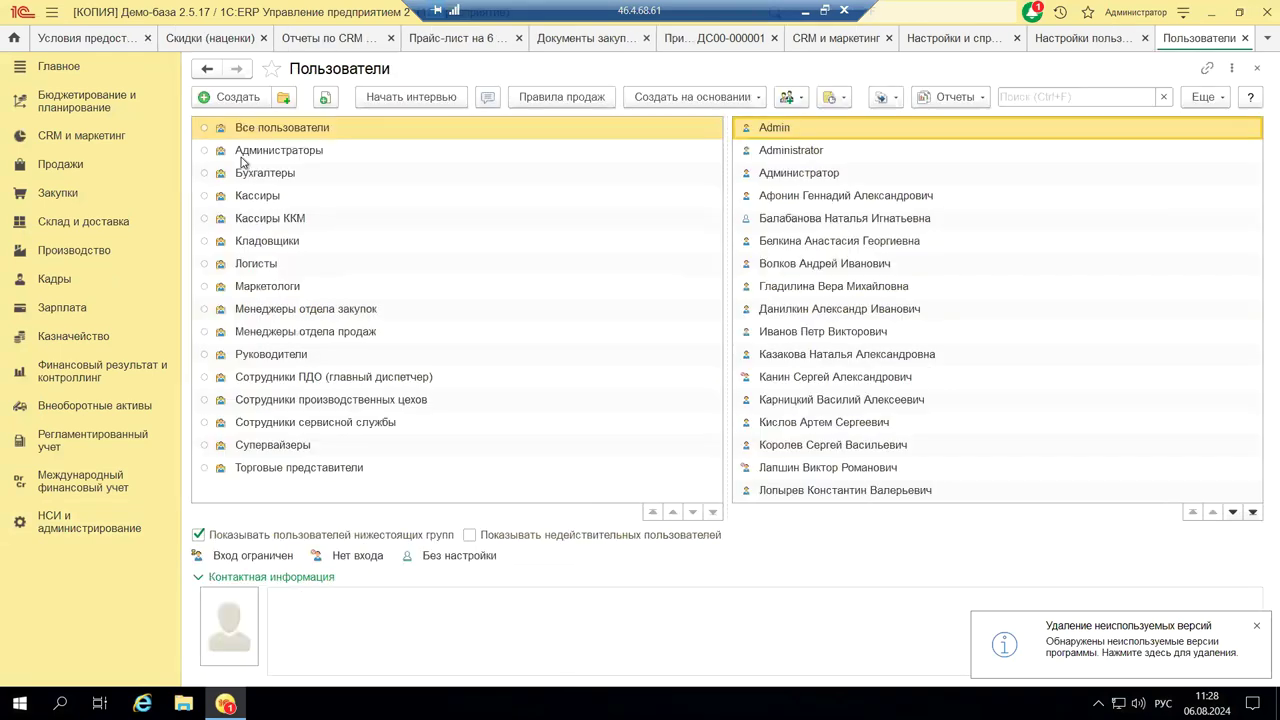
click(827, 220)
key(Return)
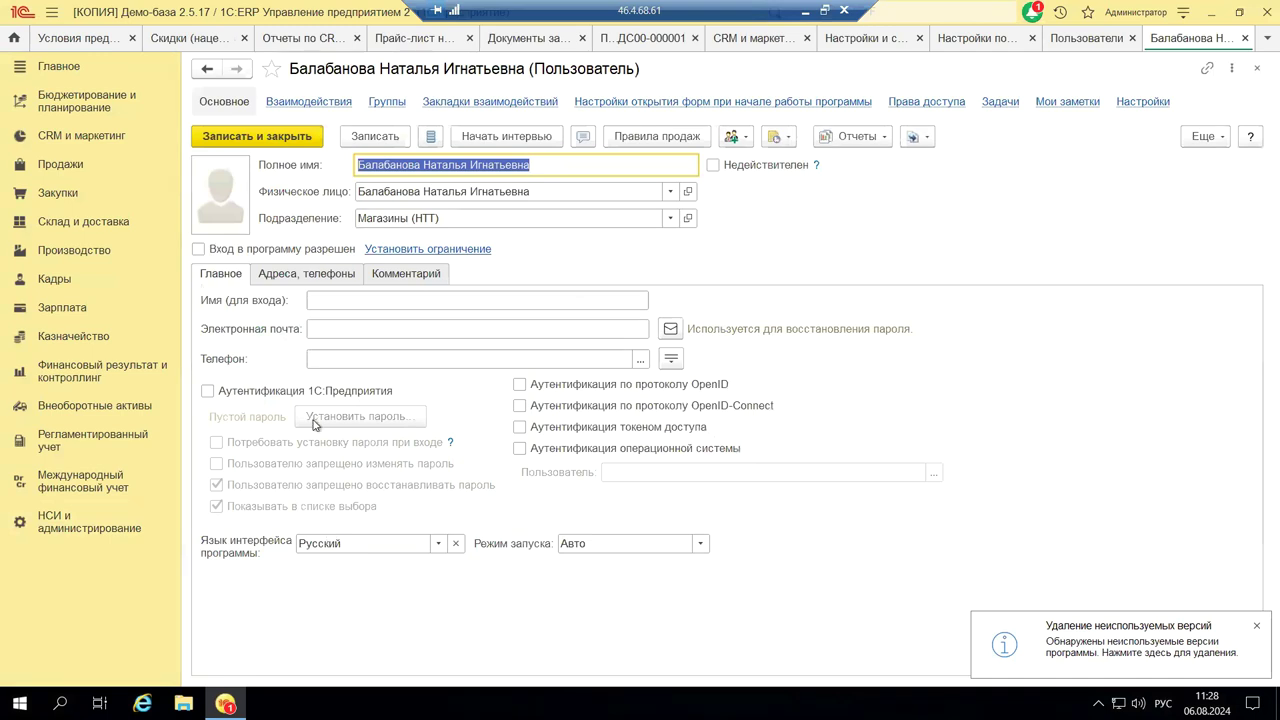
click(918, 104)
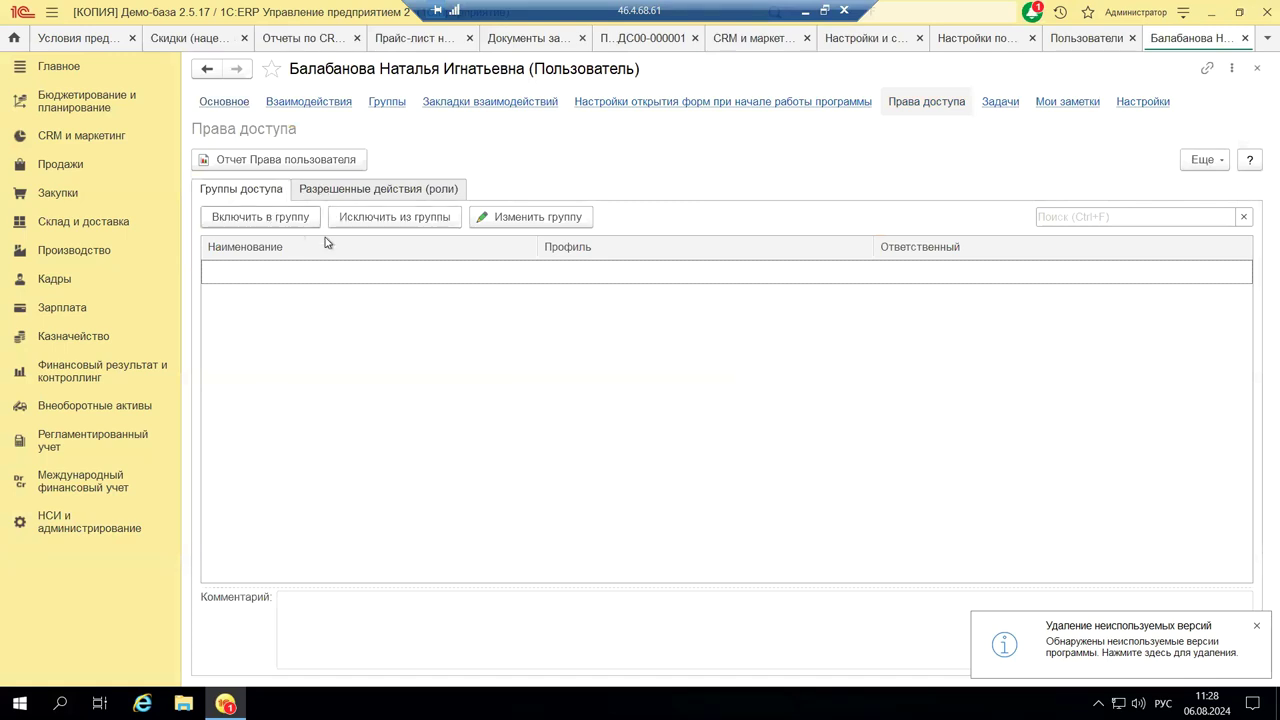
- Close the user card, the users list and the user and rights settings
click(1244, 38)
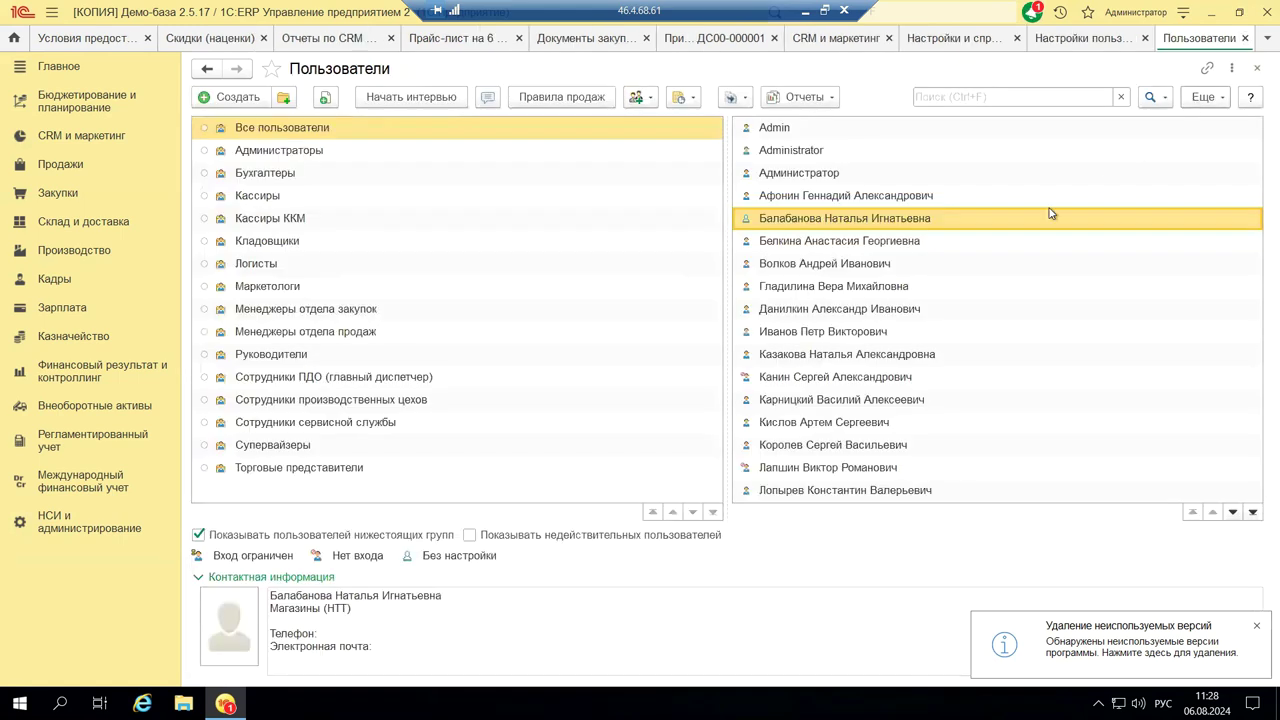
click(1245, 38)
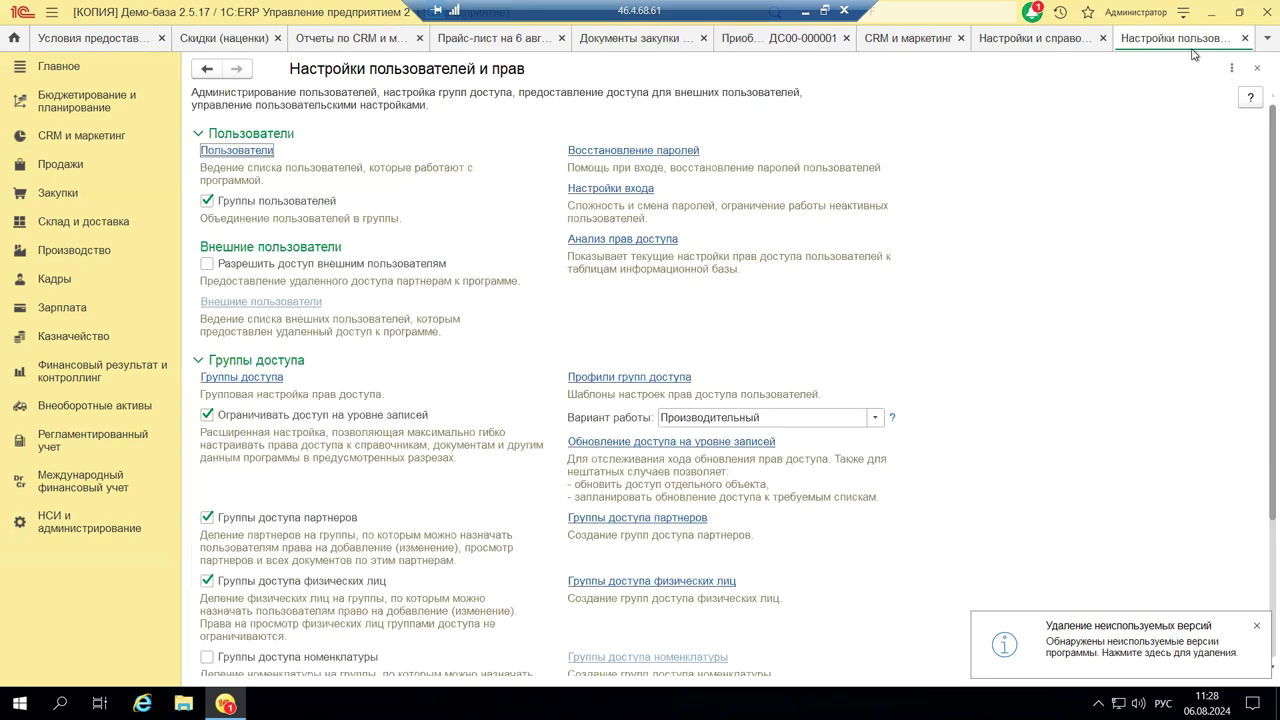
key(ctrl+F4)
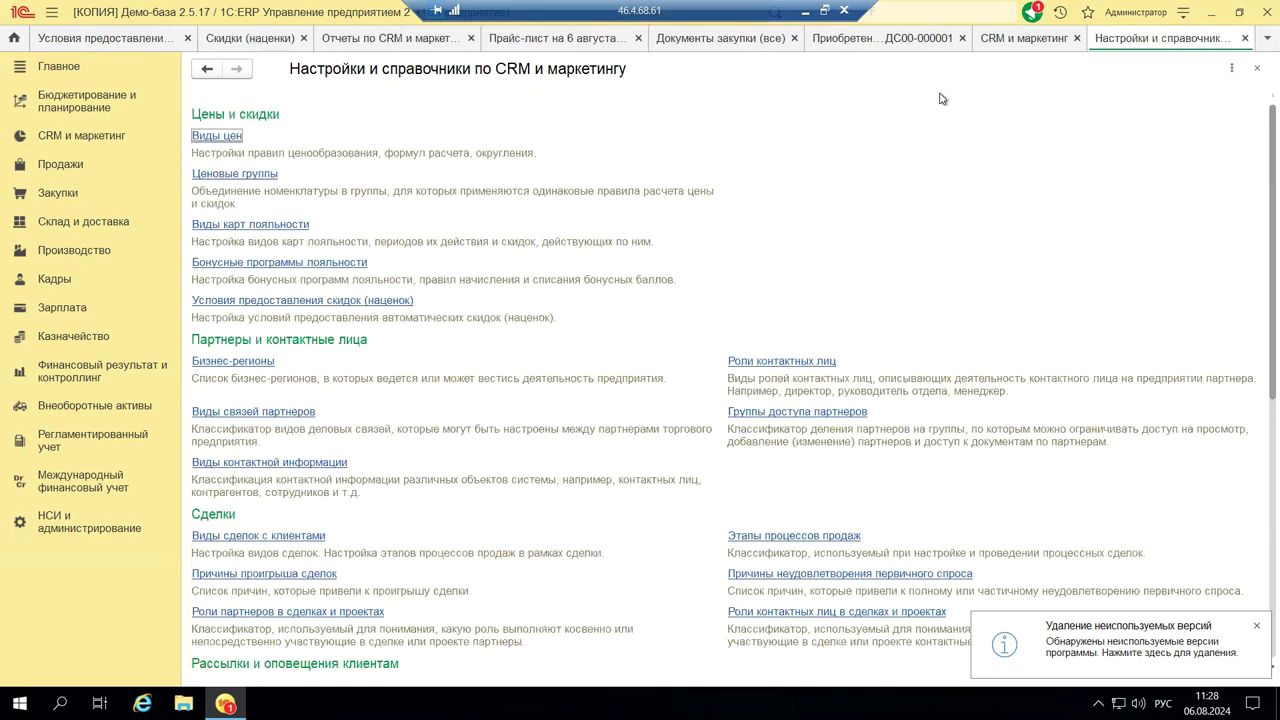
- Switch to PowerPoint and read slides 13 and 14 on general and individual price types
click(804, 11)
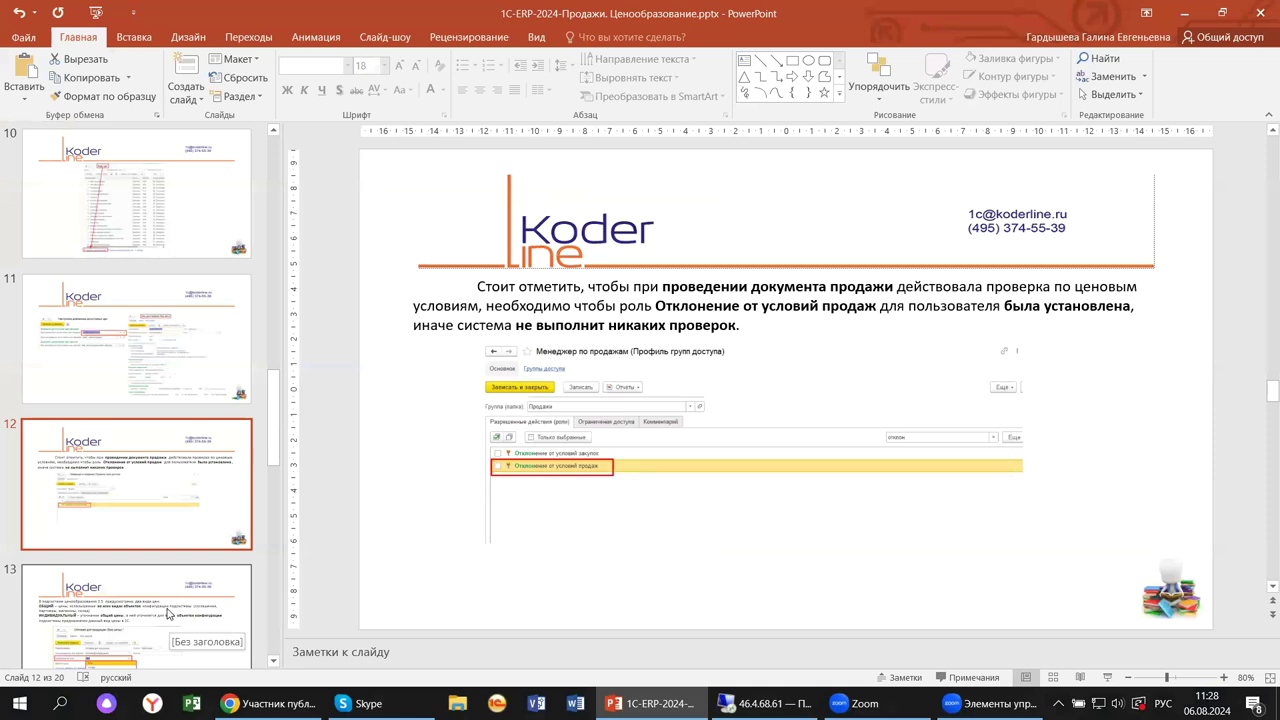
click(168, 614)
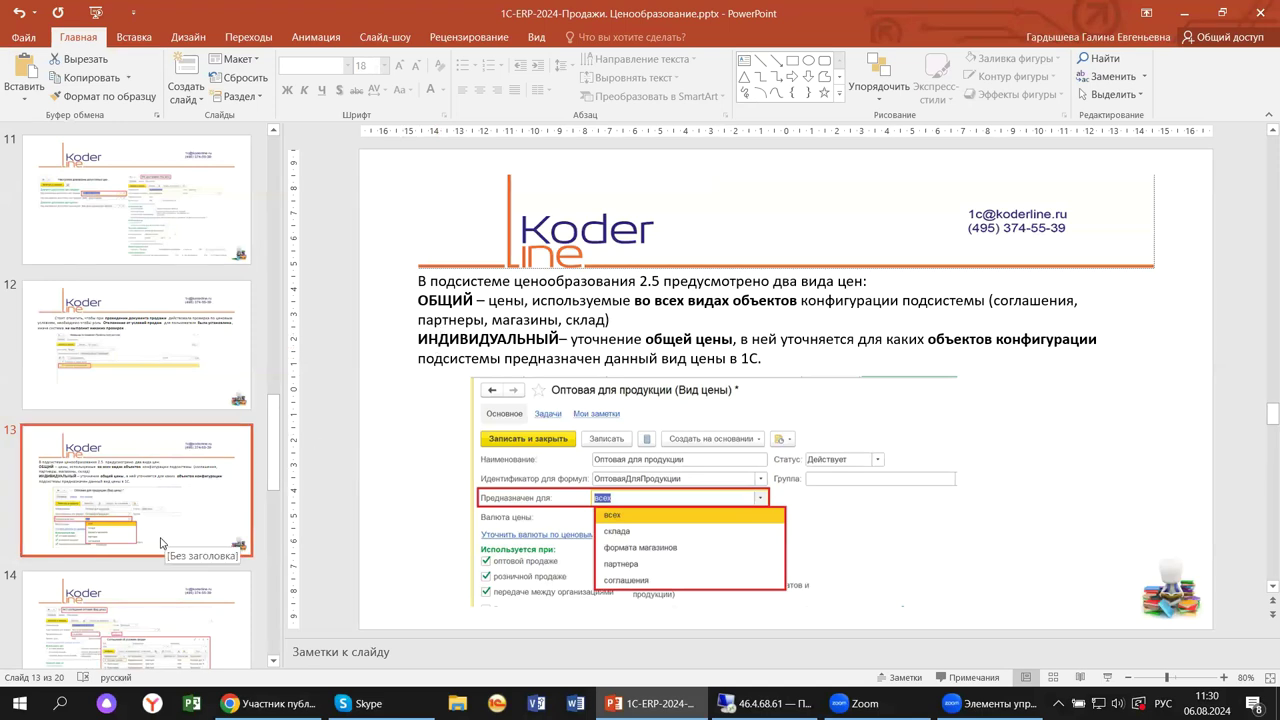
scroll(160, 543, down, 3)
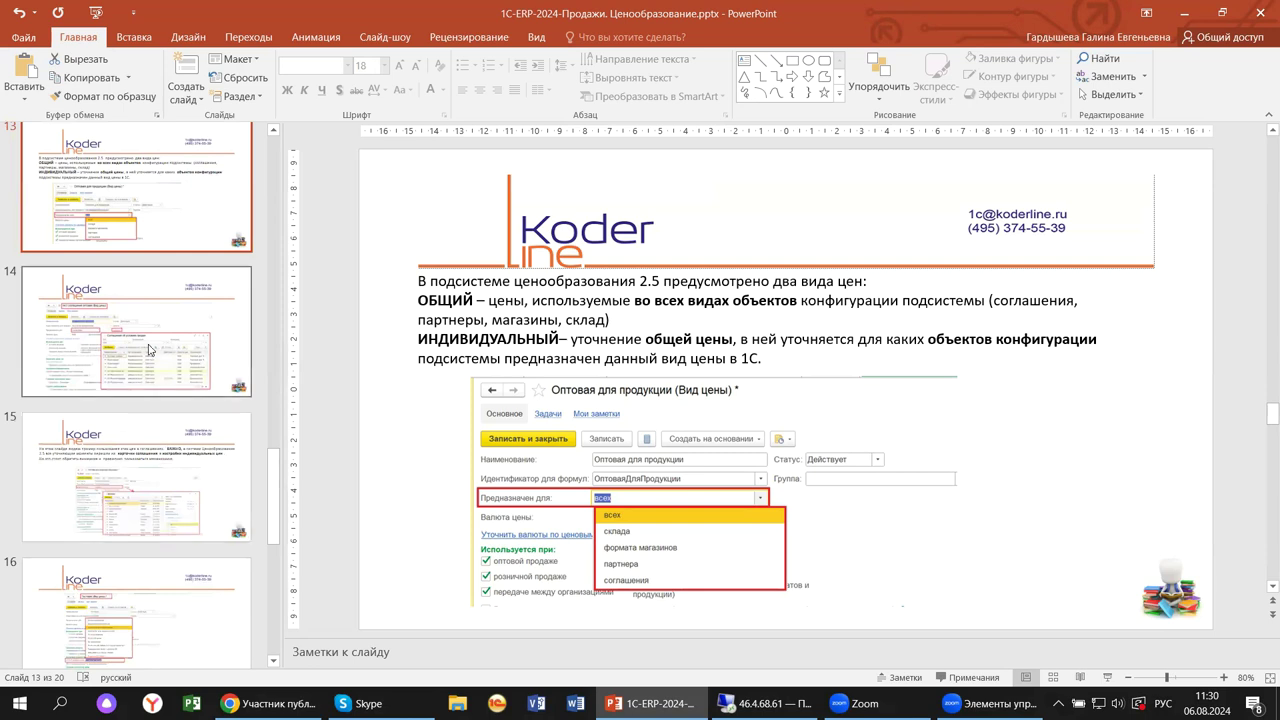
click(149, 349)
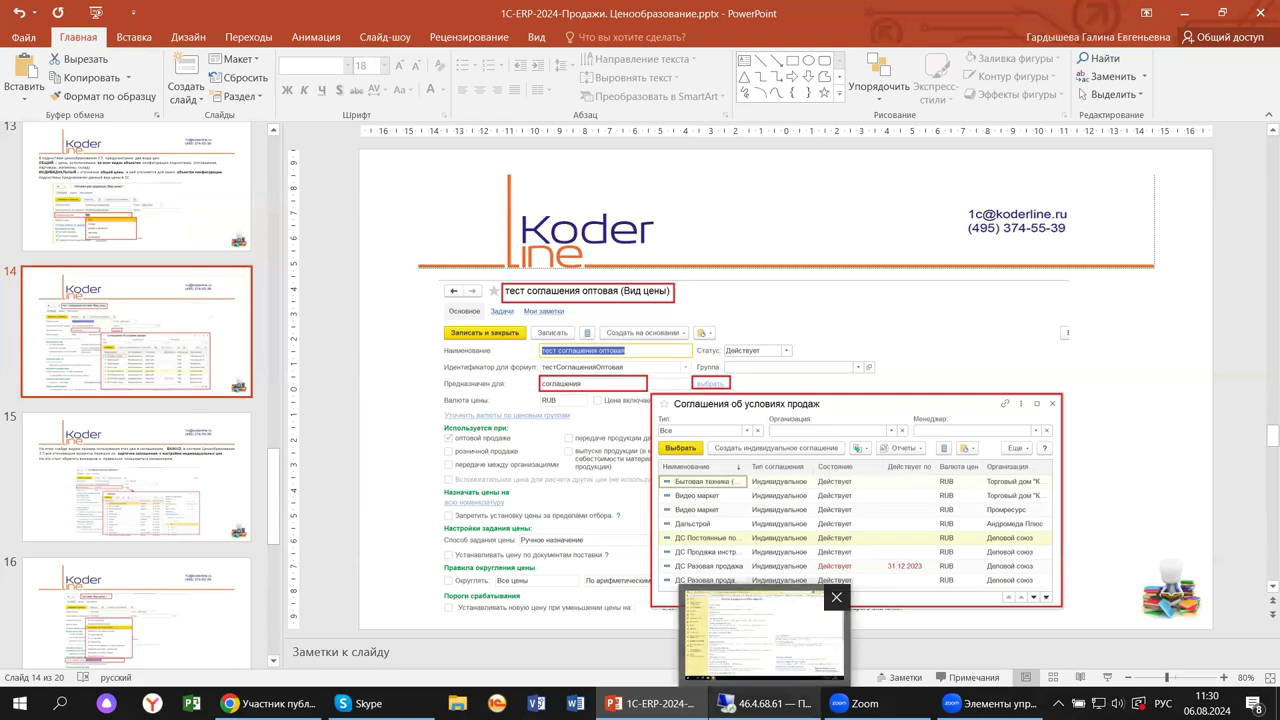
- Switch to 1C:ERP and open the «Виды цен» list from the CRM and marketing settings and directories
click(760, 703)
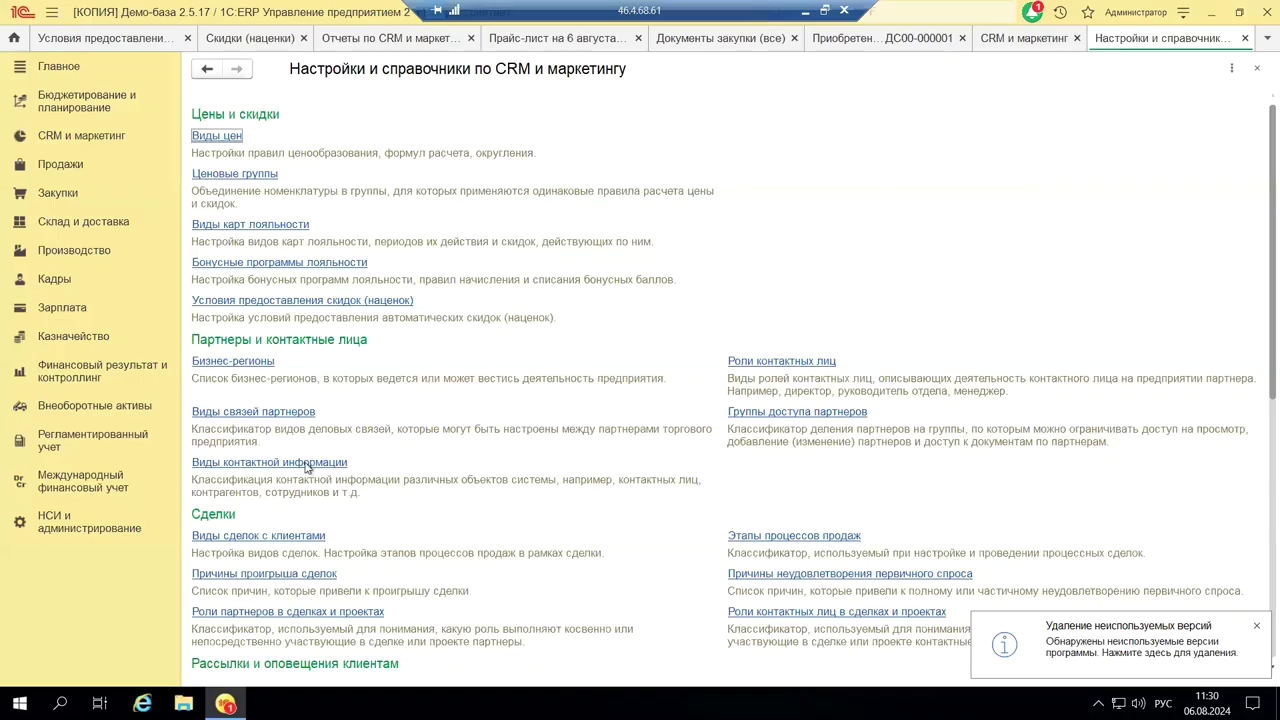
click(98, 140)
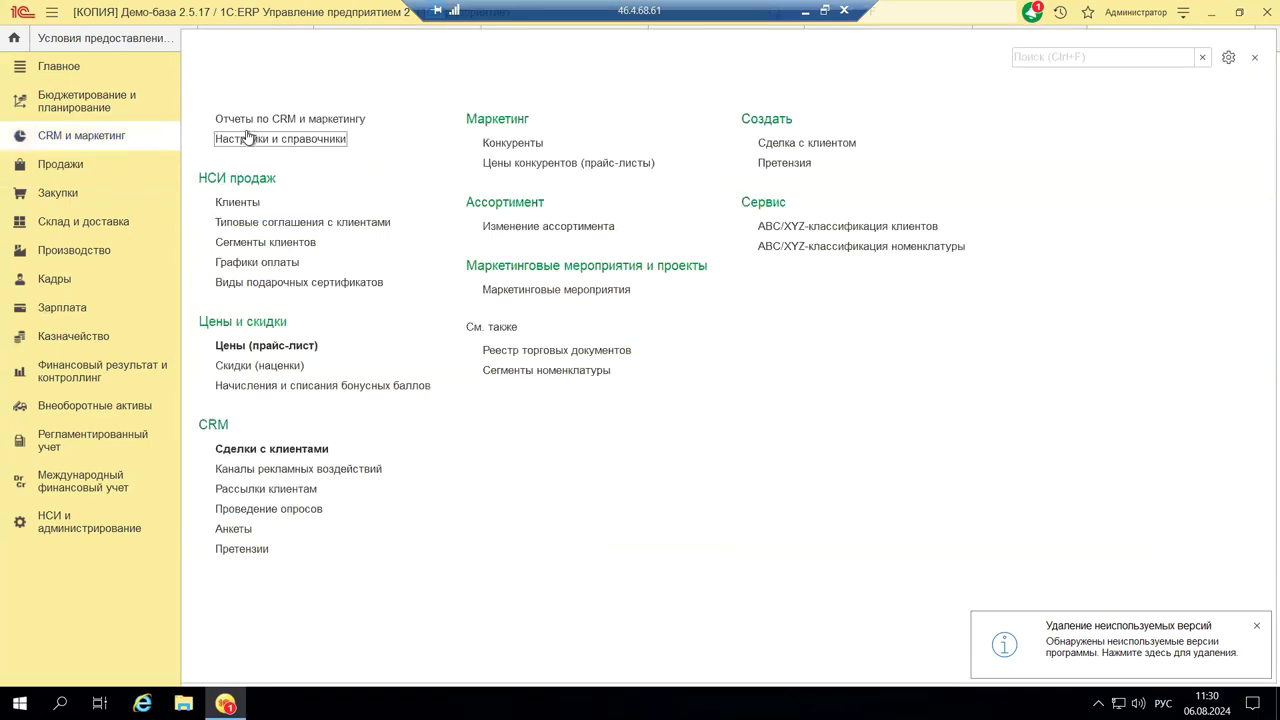
click(806, 15)
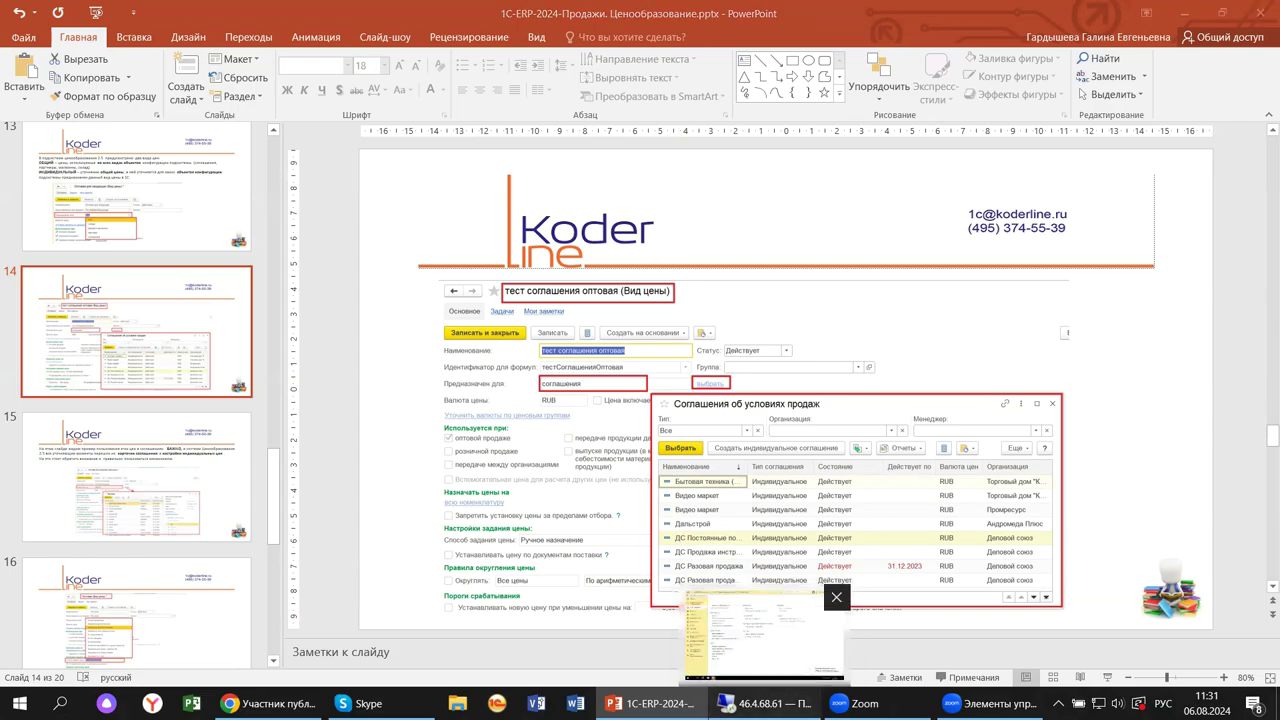
click(765, 703)
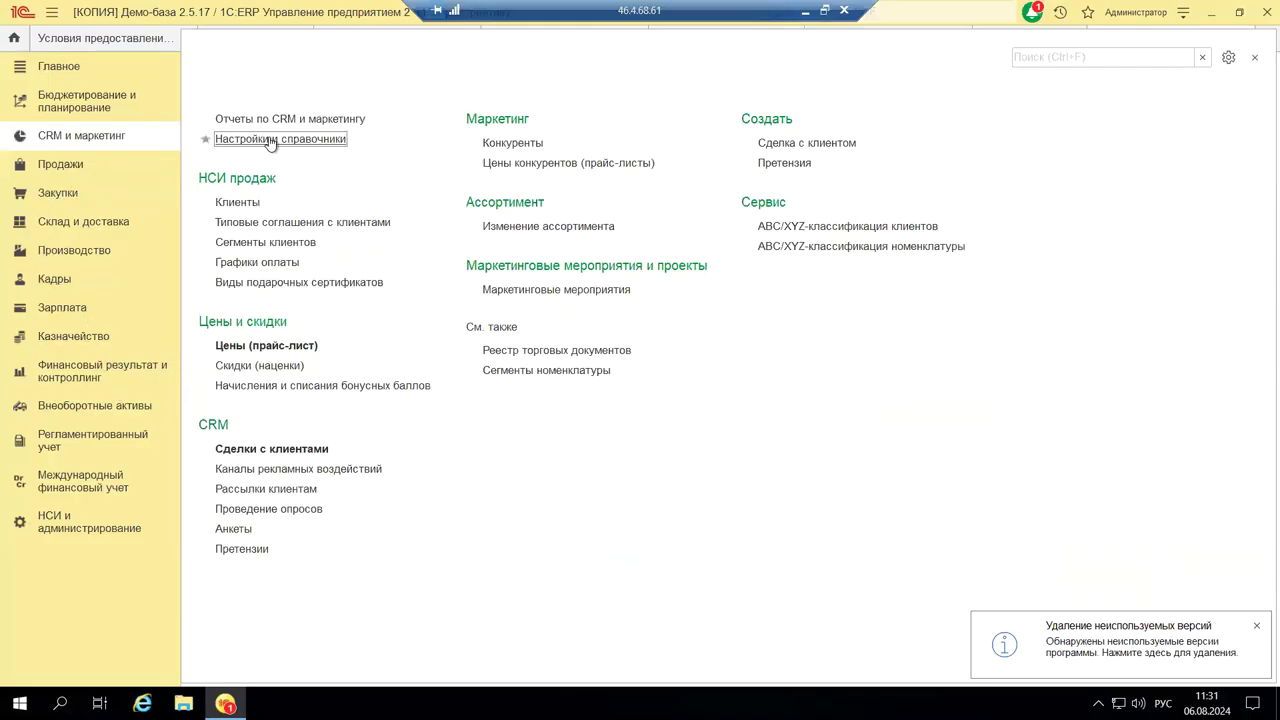
click(270, 140)
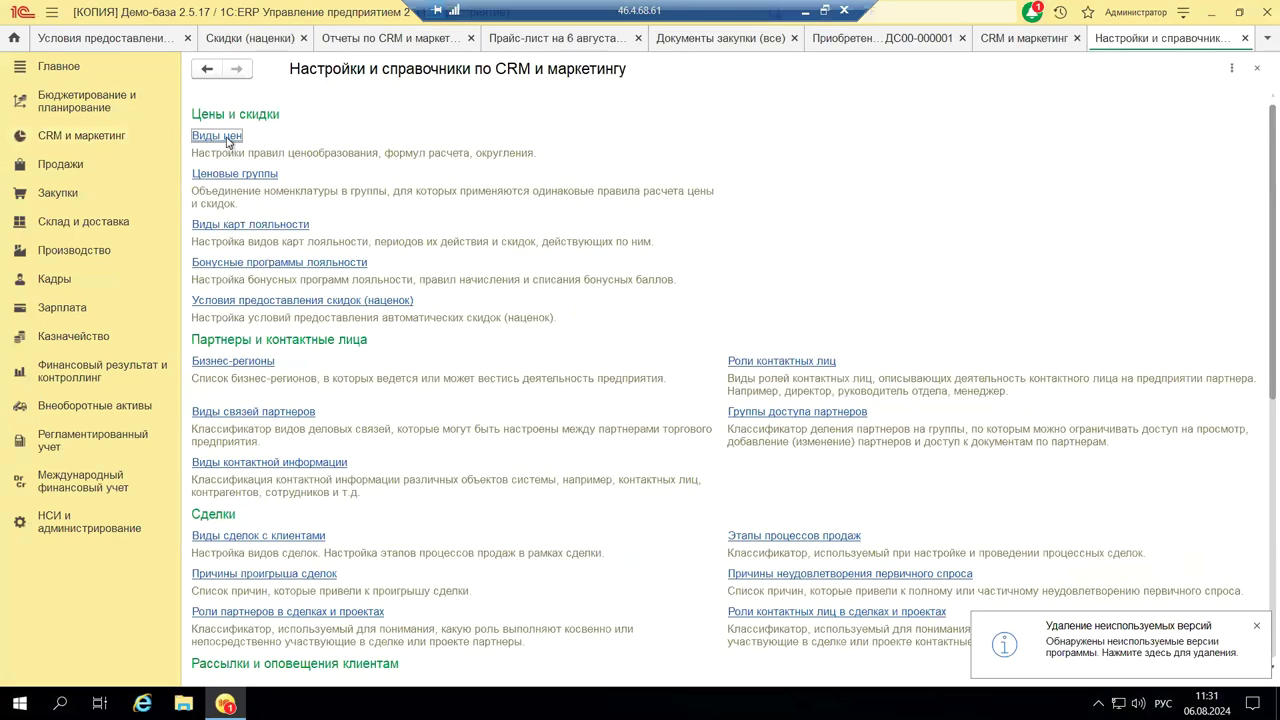
click(227, 143)
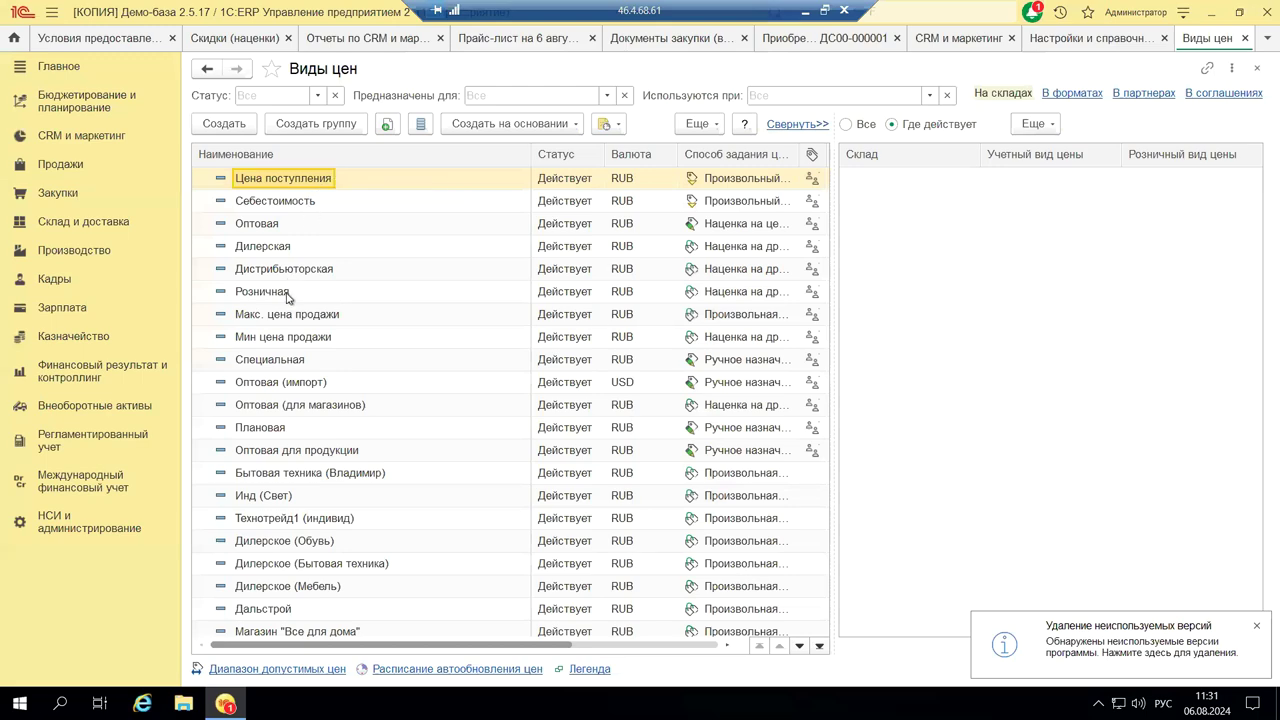
- Open the «Оптовая» price type and allow editing of its locked attributes
double_click(279, 226)
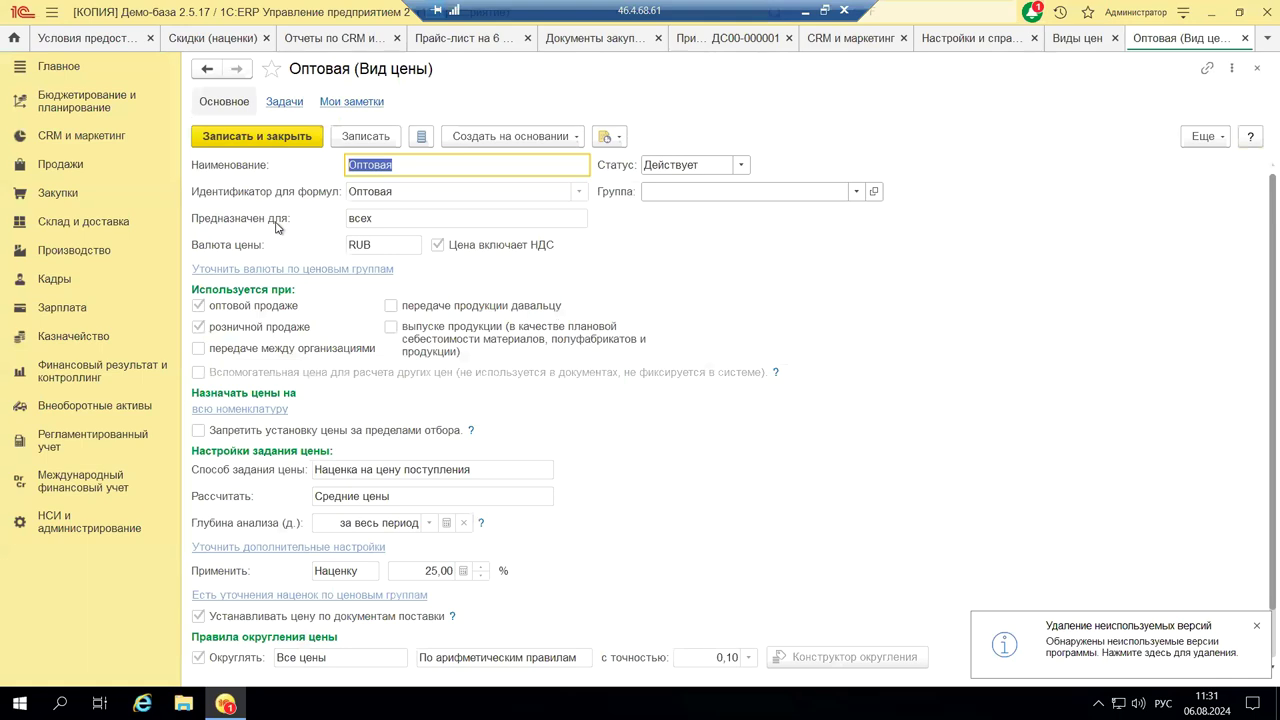
click(582, 217)
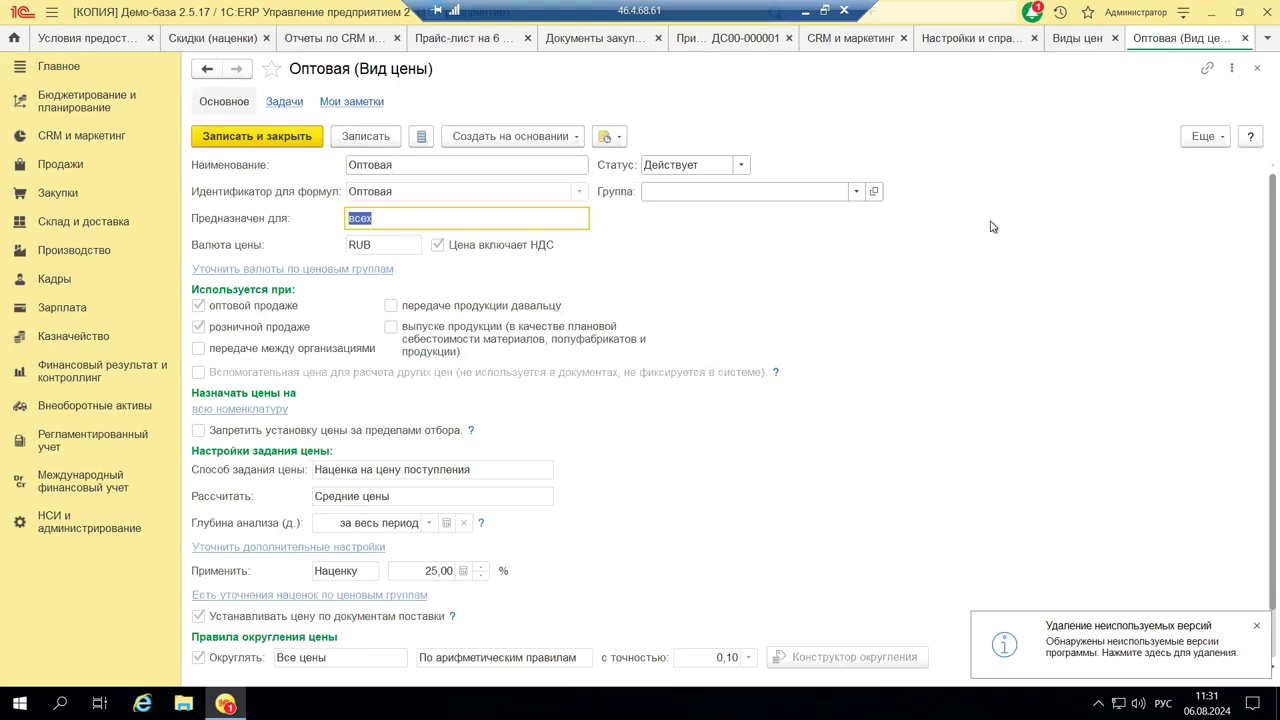
double_click(547, 216)
click(1196, 139)
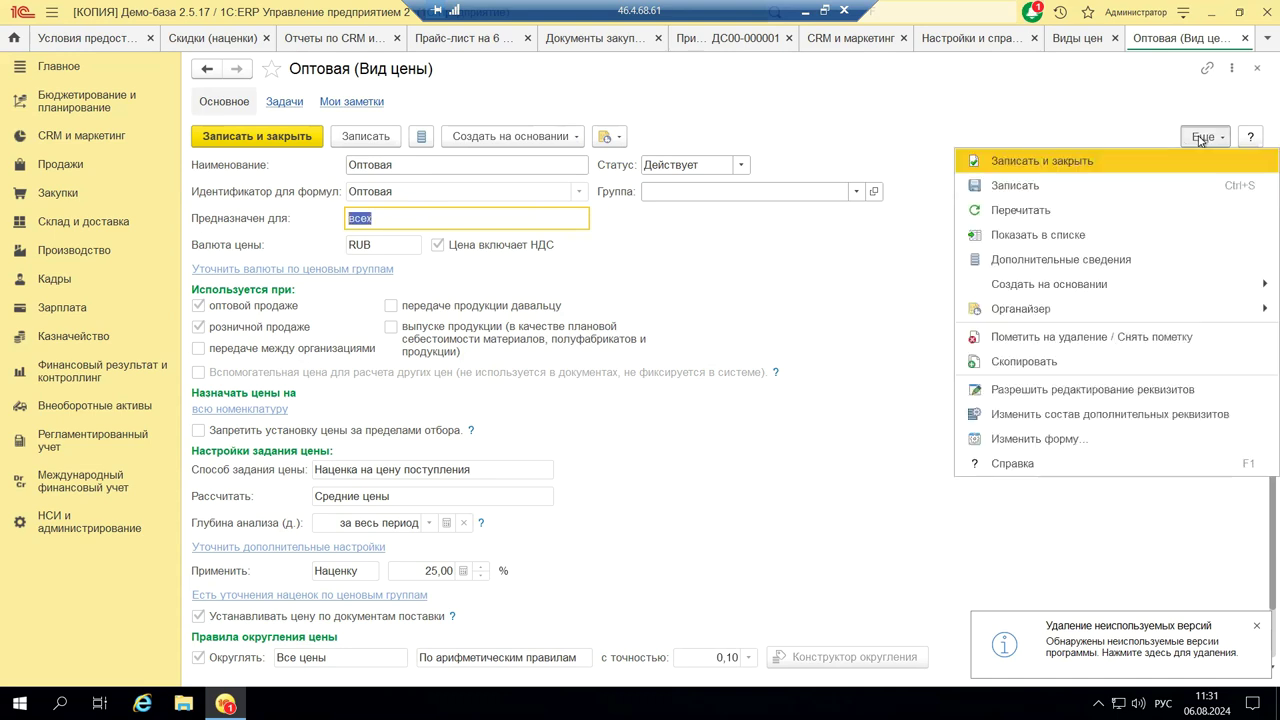
click(1109, 391)
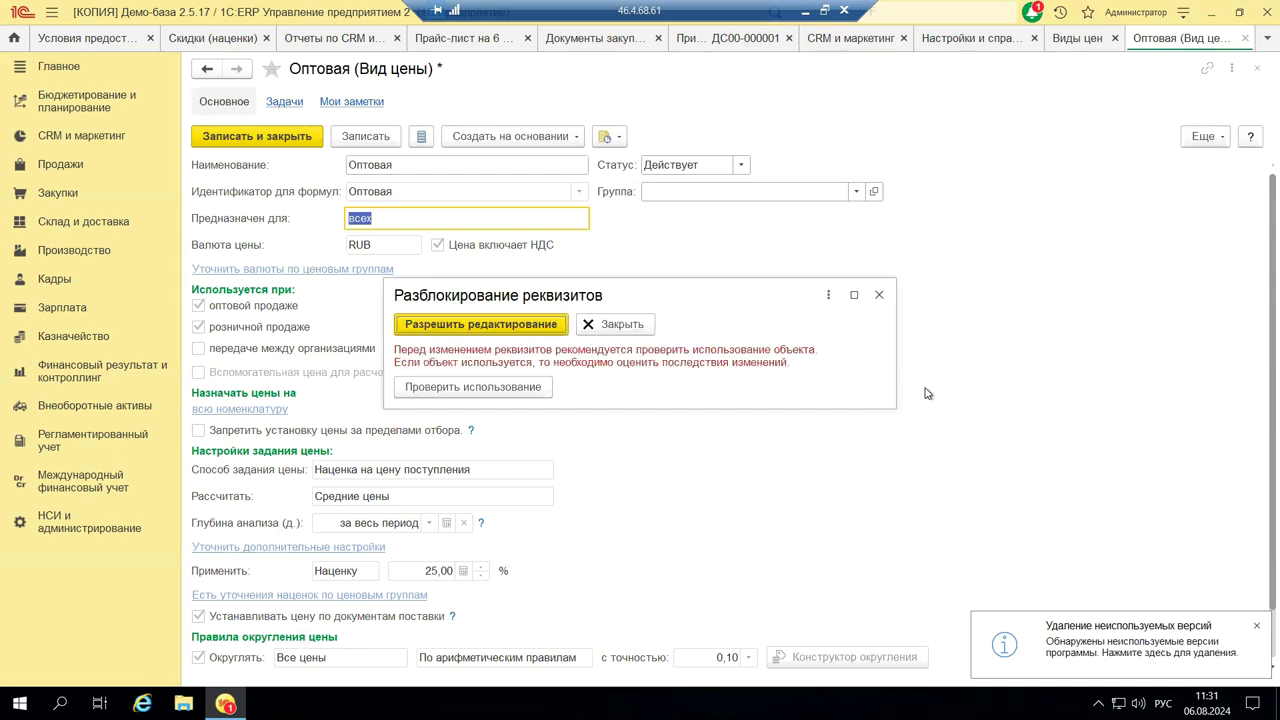
click(464, 326)
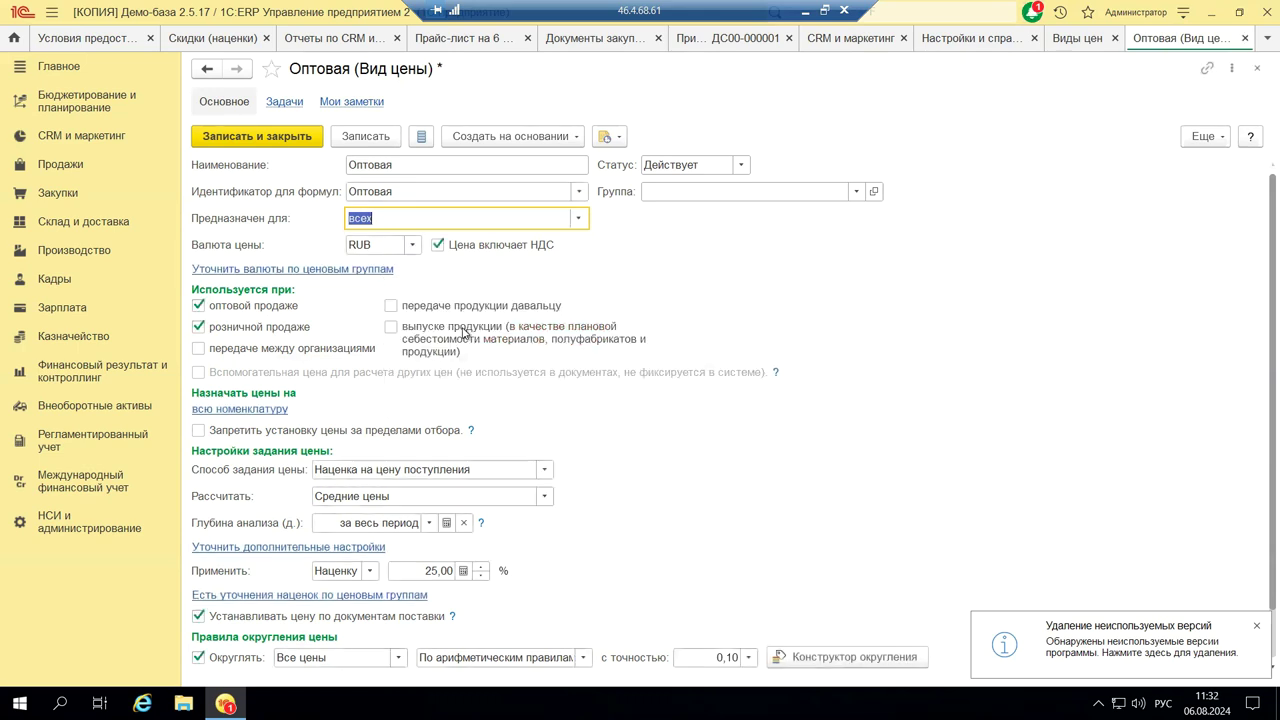
- View the available «Предназначен для» options of the price type and close it without saving
click(577, 218)
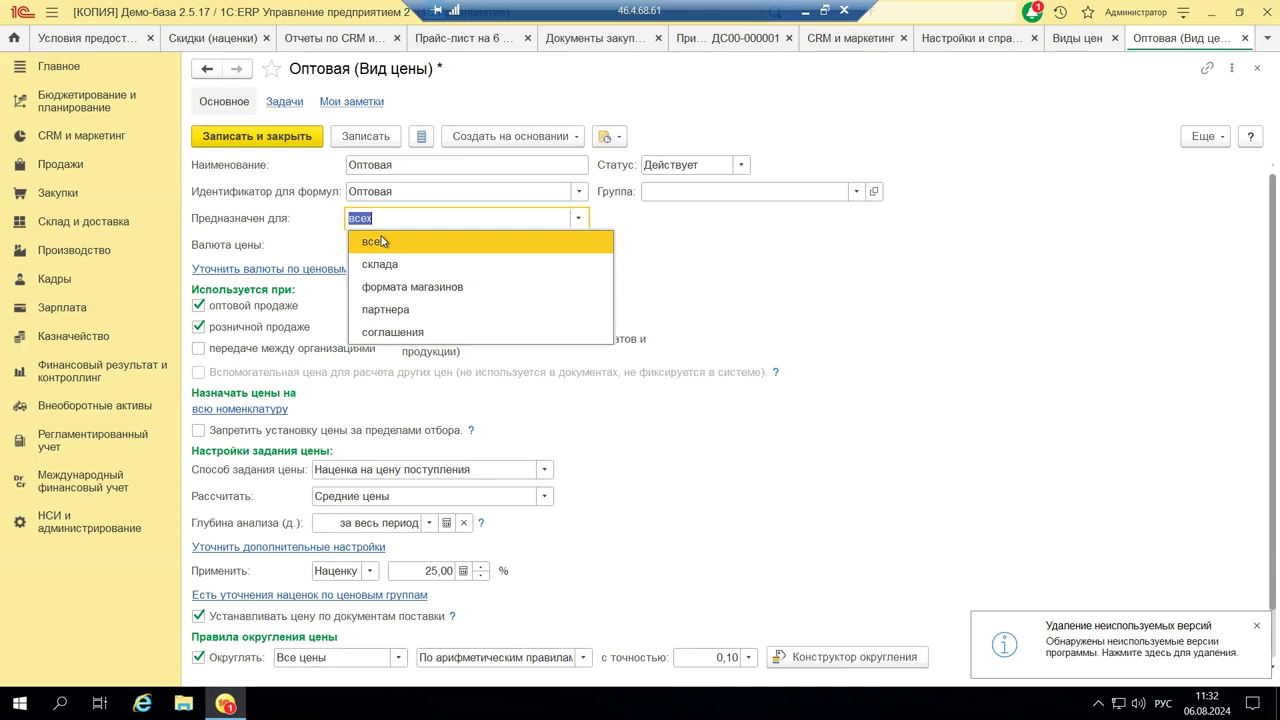
click(1257, 72)
click(1257, 72)
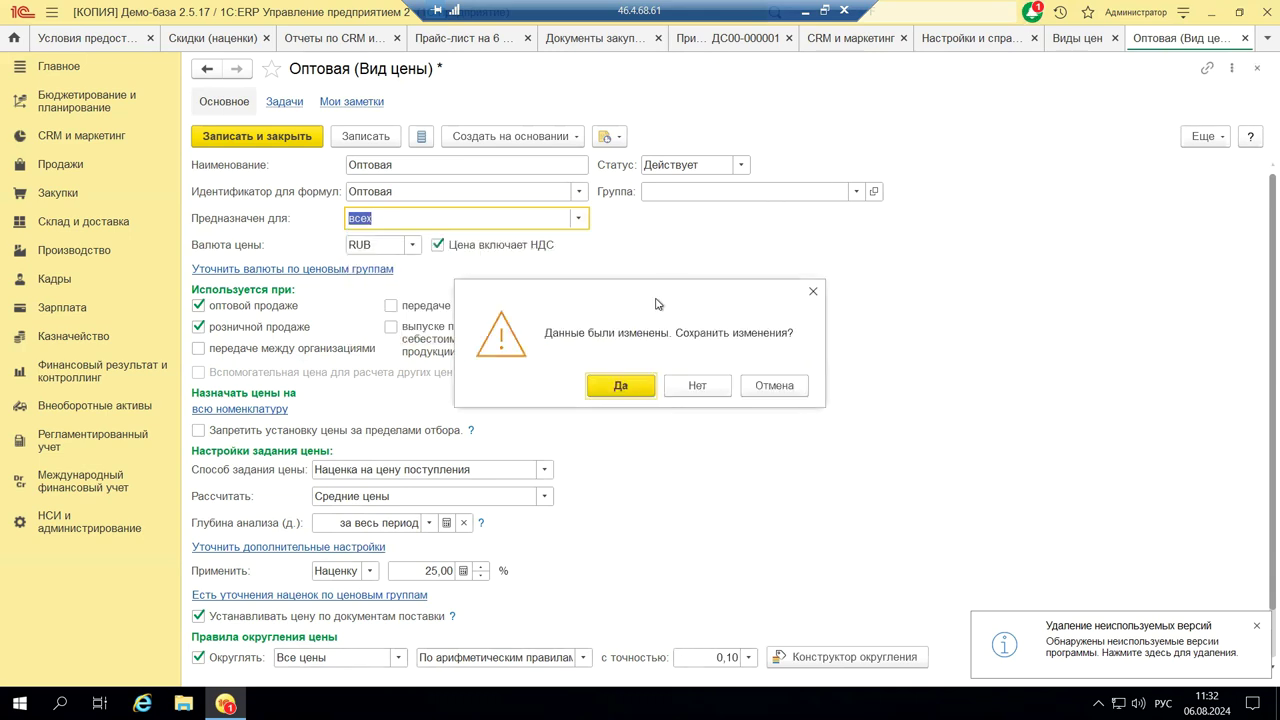
click(711, 390)
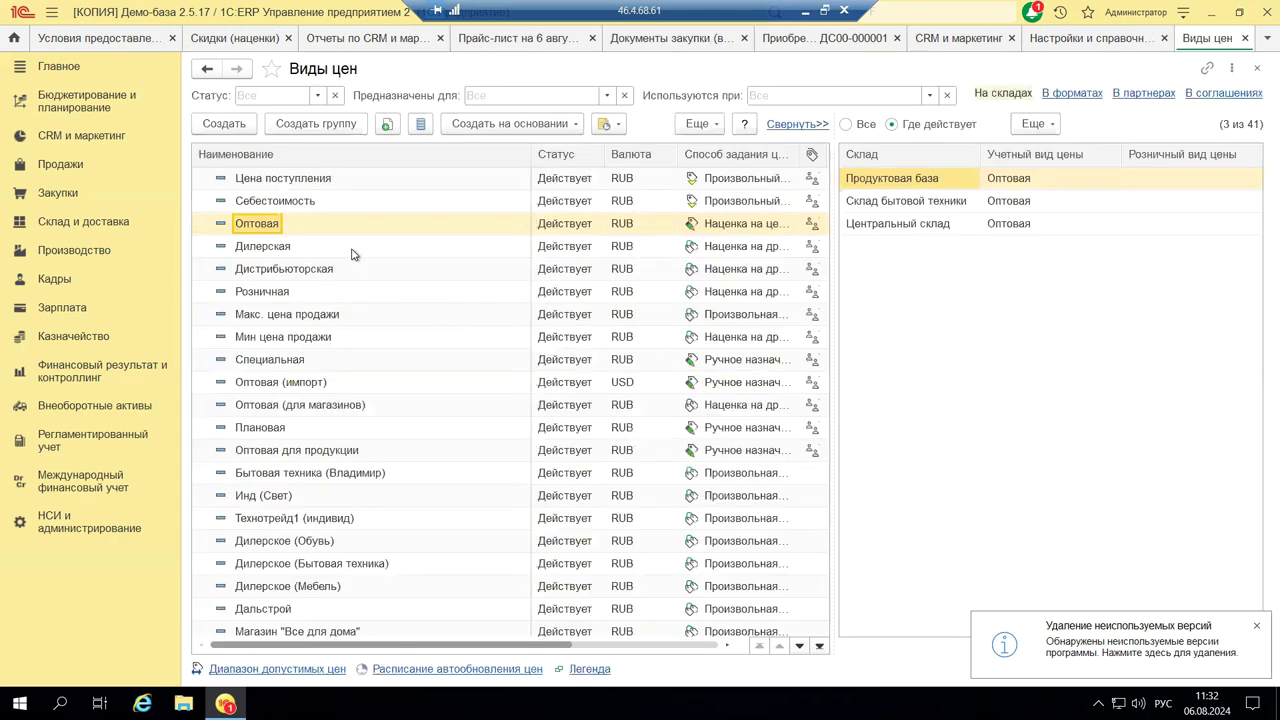
- Start a new price type intended for «соглашения» and try to select its agreement without recording the element
click(248, 130)
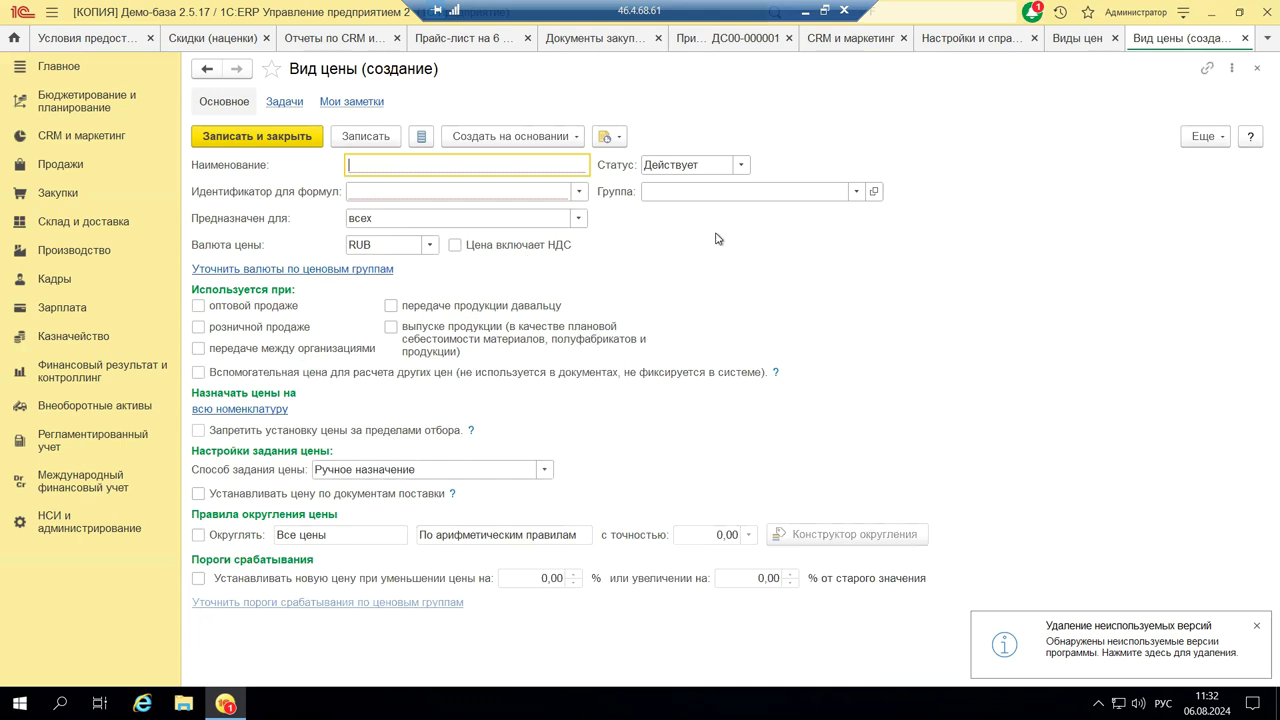
click(578, 218)
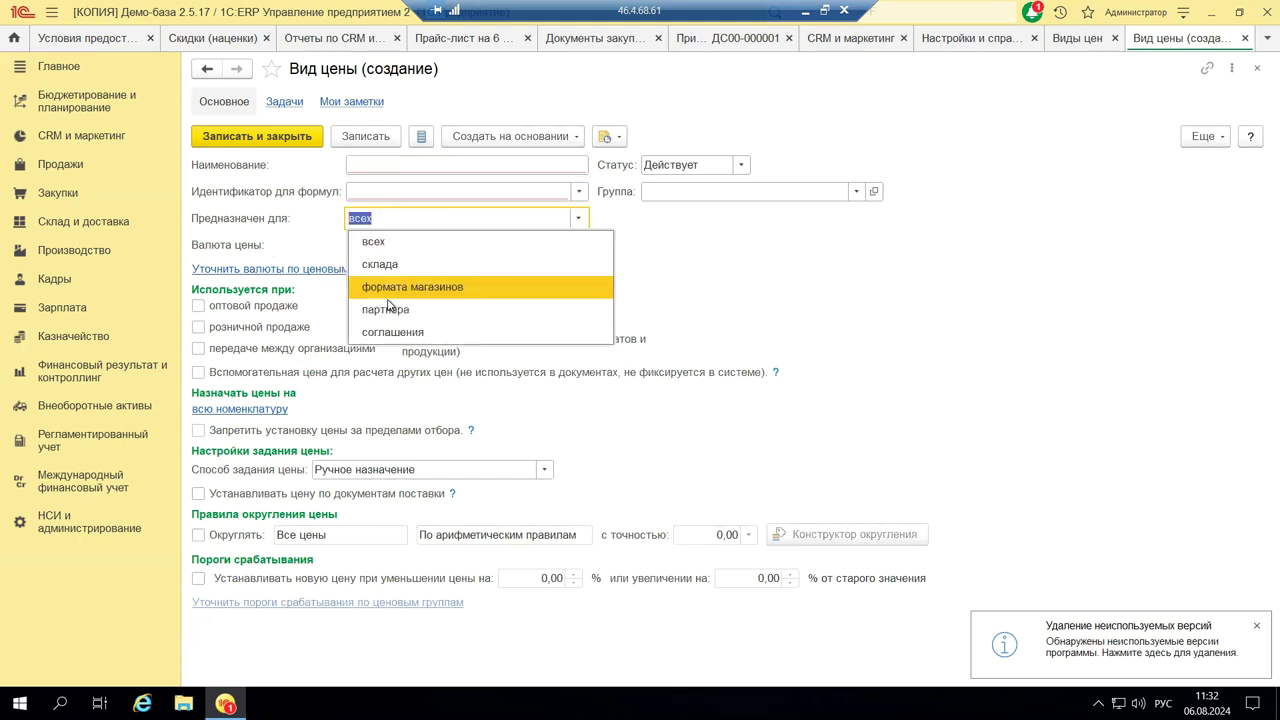
click(388, 332)
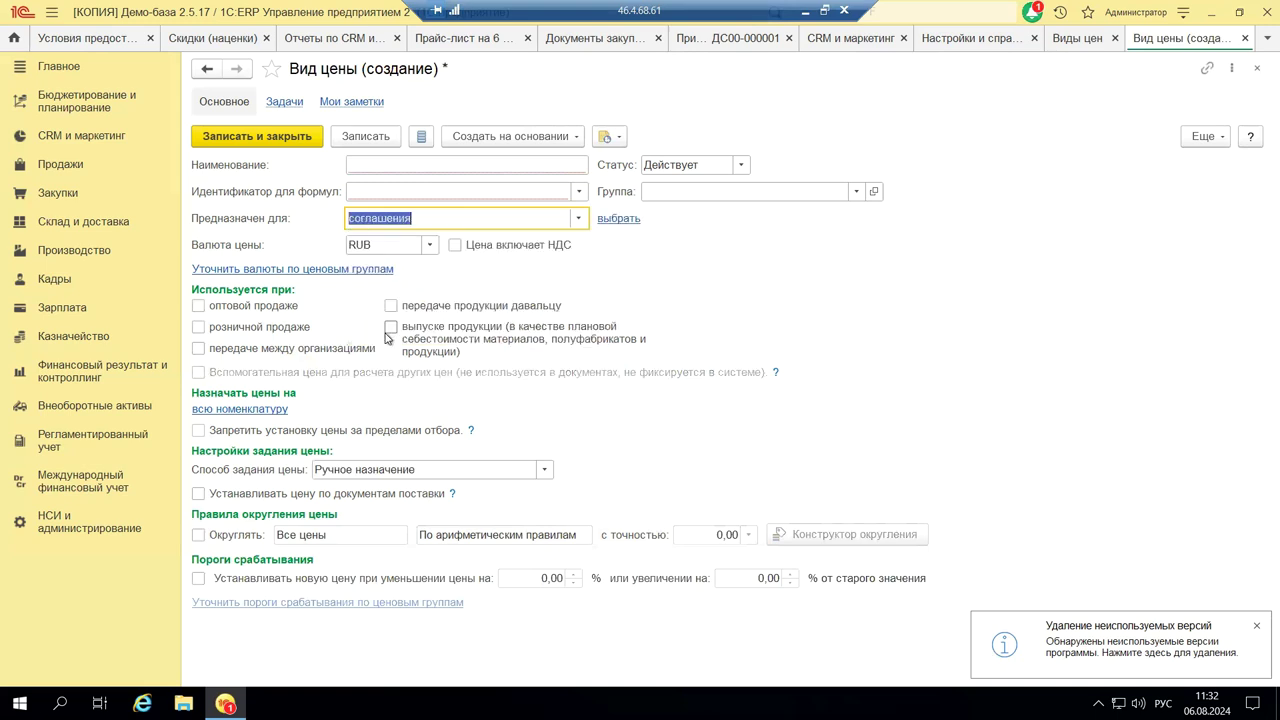
click(615, 220)
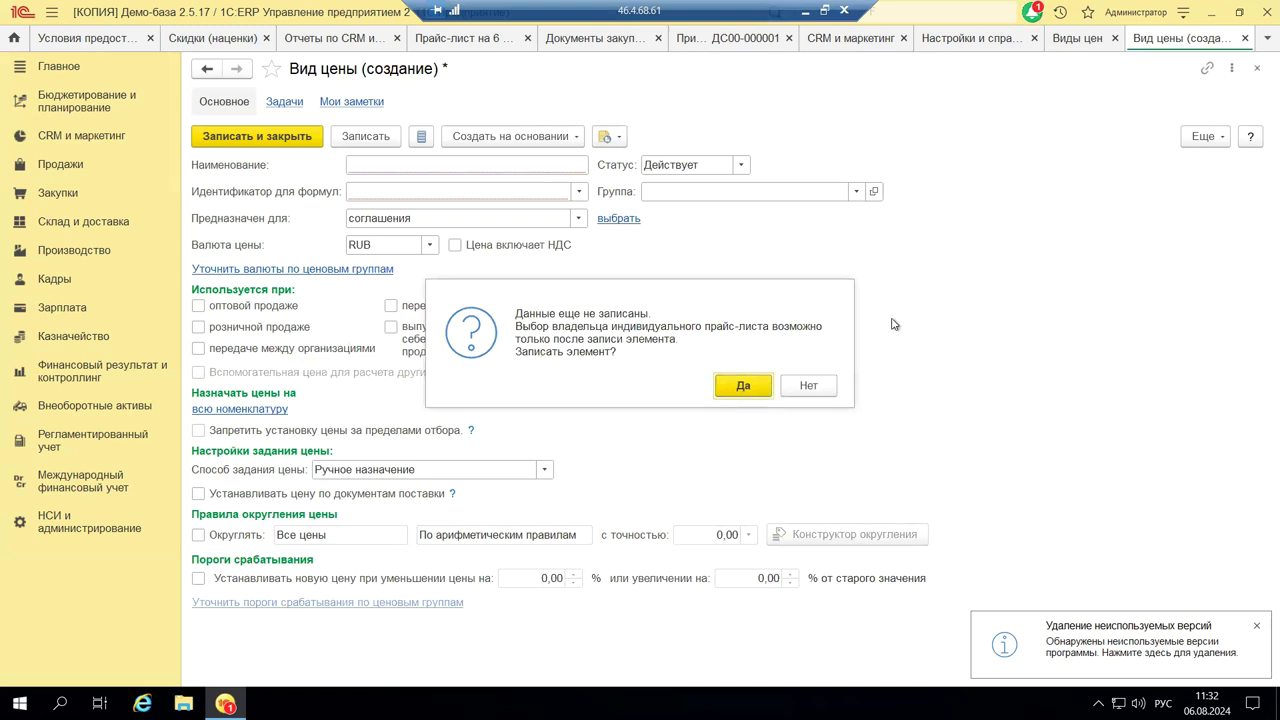
click(809, 386)
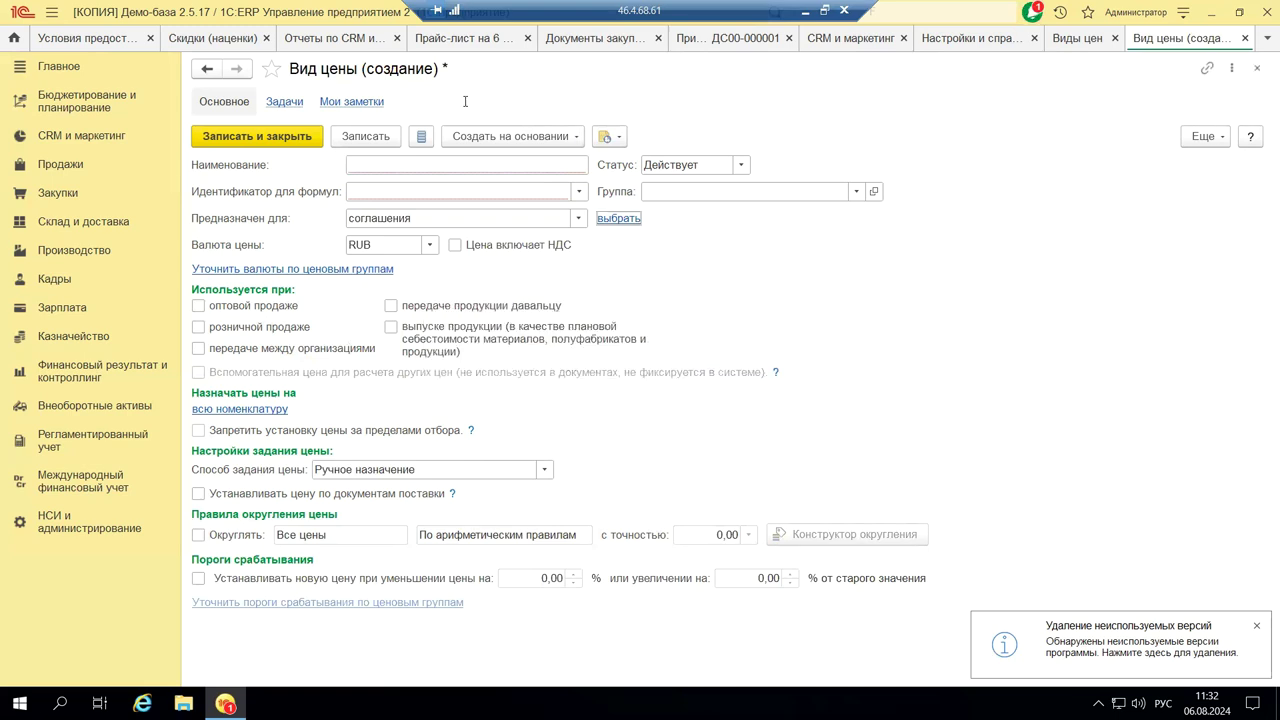
- Switch to PowerPoint and read slides 14 to 17 on individual prices, price auto-update and discount setup
click(805, 11)
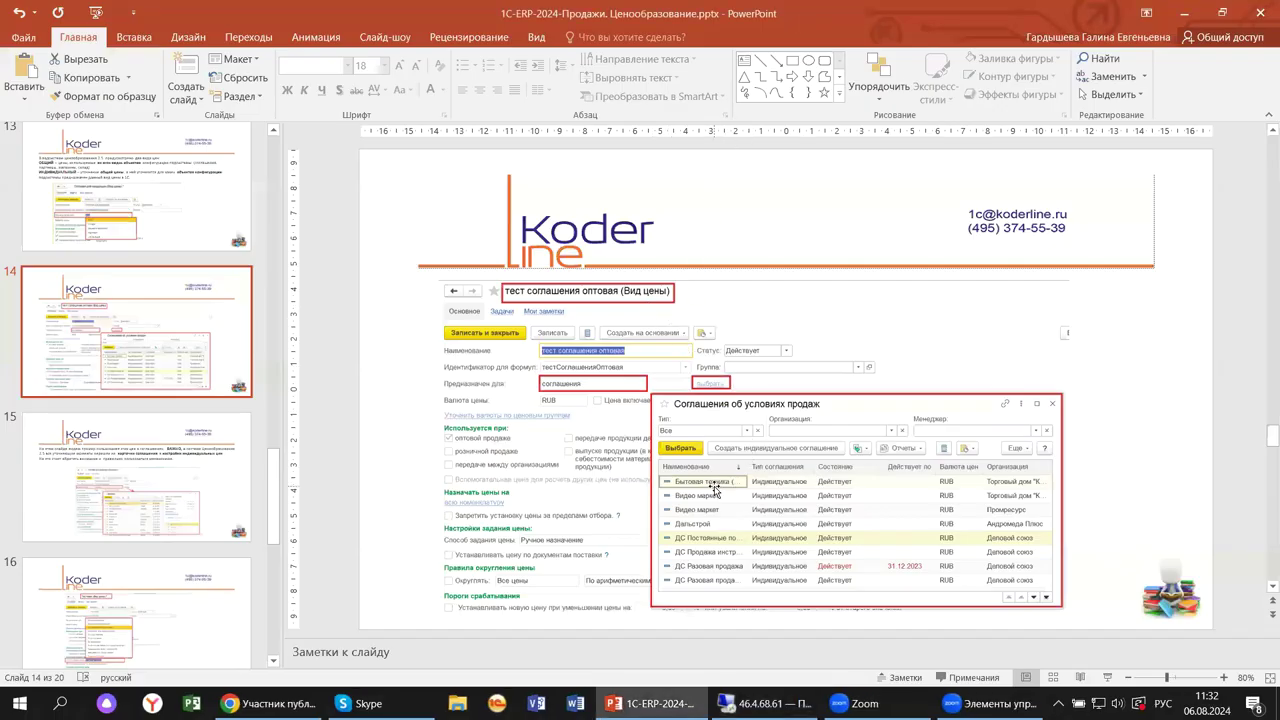
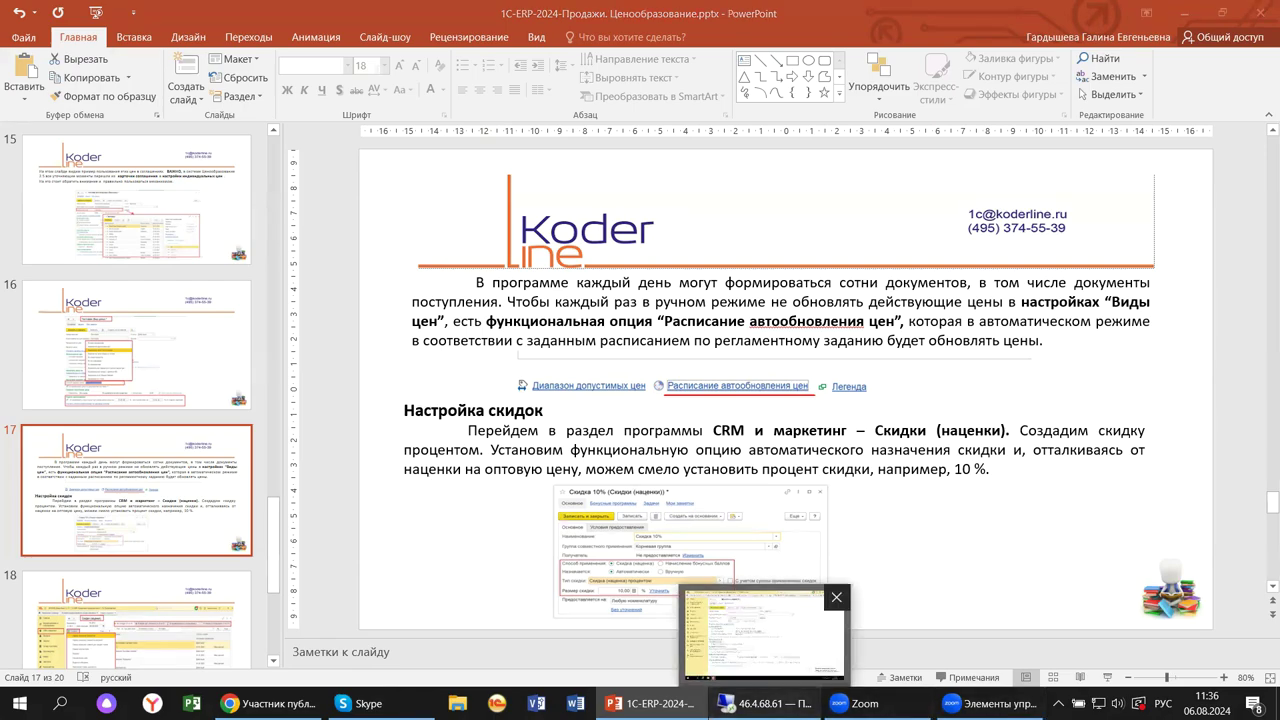
- Switch back to 1C:ERP, discard the unsaved price type and close the price types list
click(758, 703)
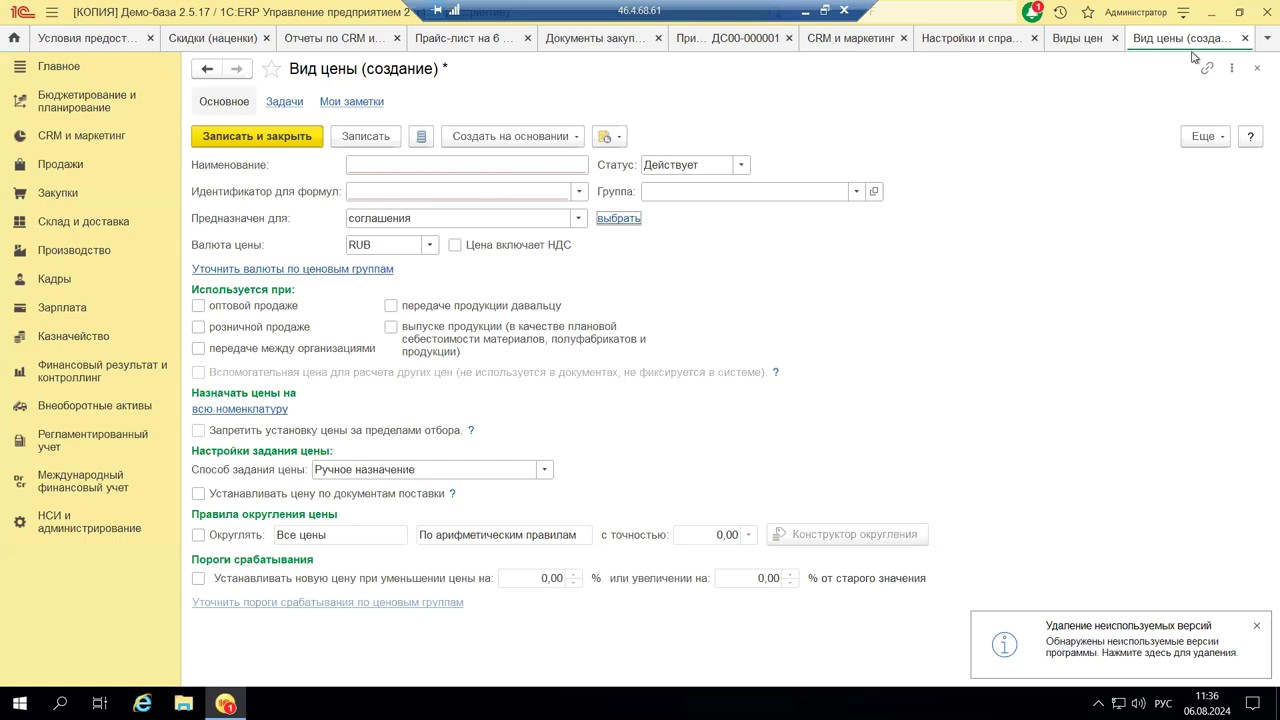
click(1246, 38)
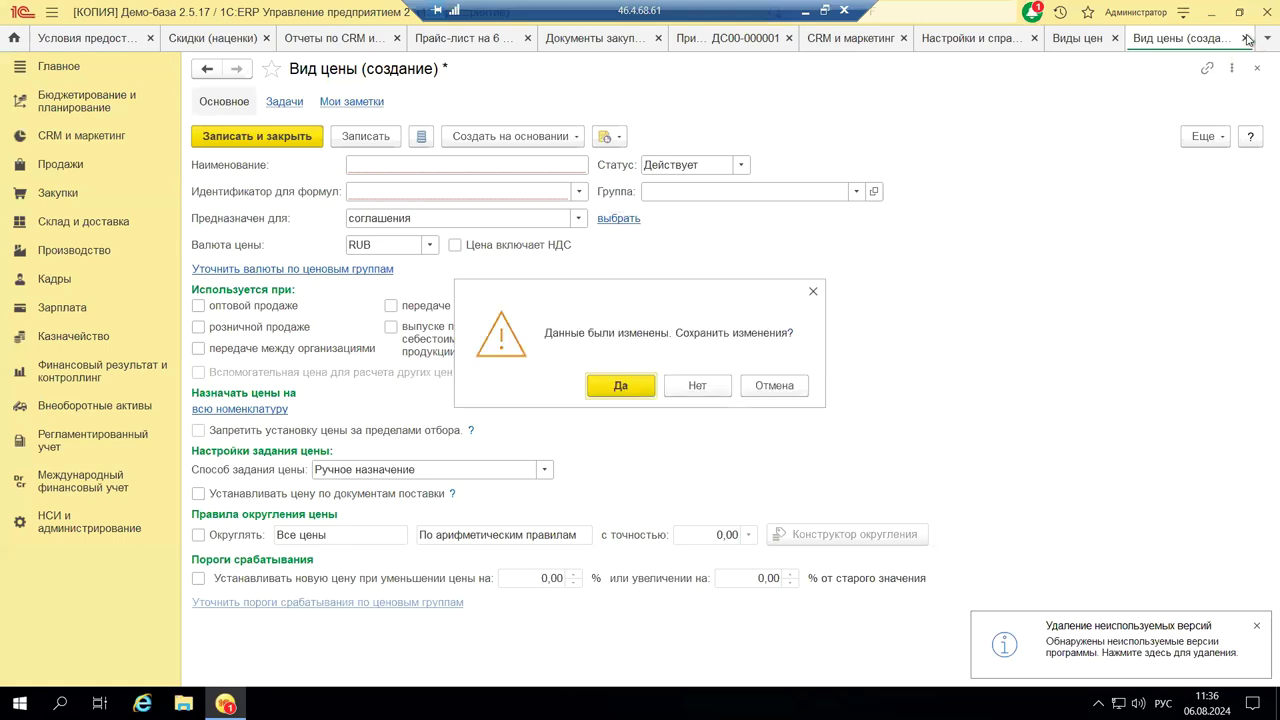
click(698, 386)
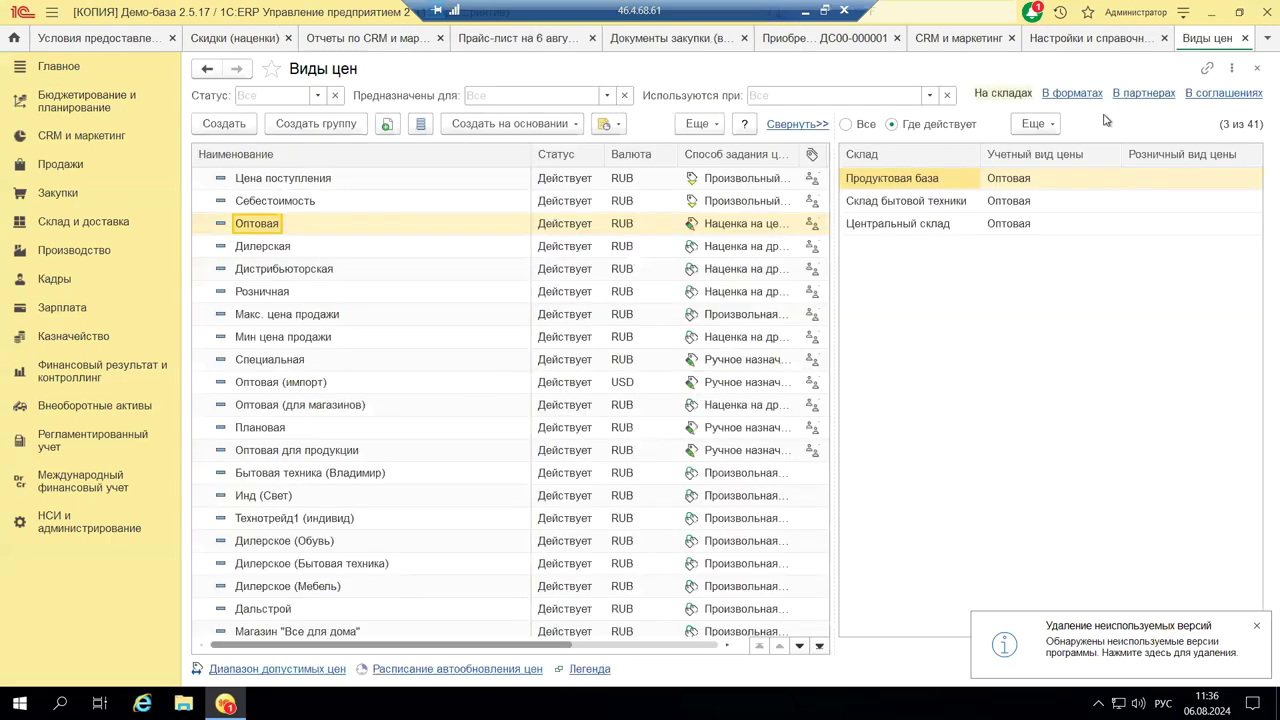
click(1257, 71)
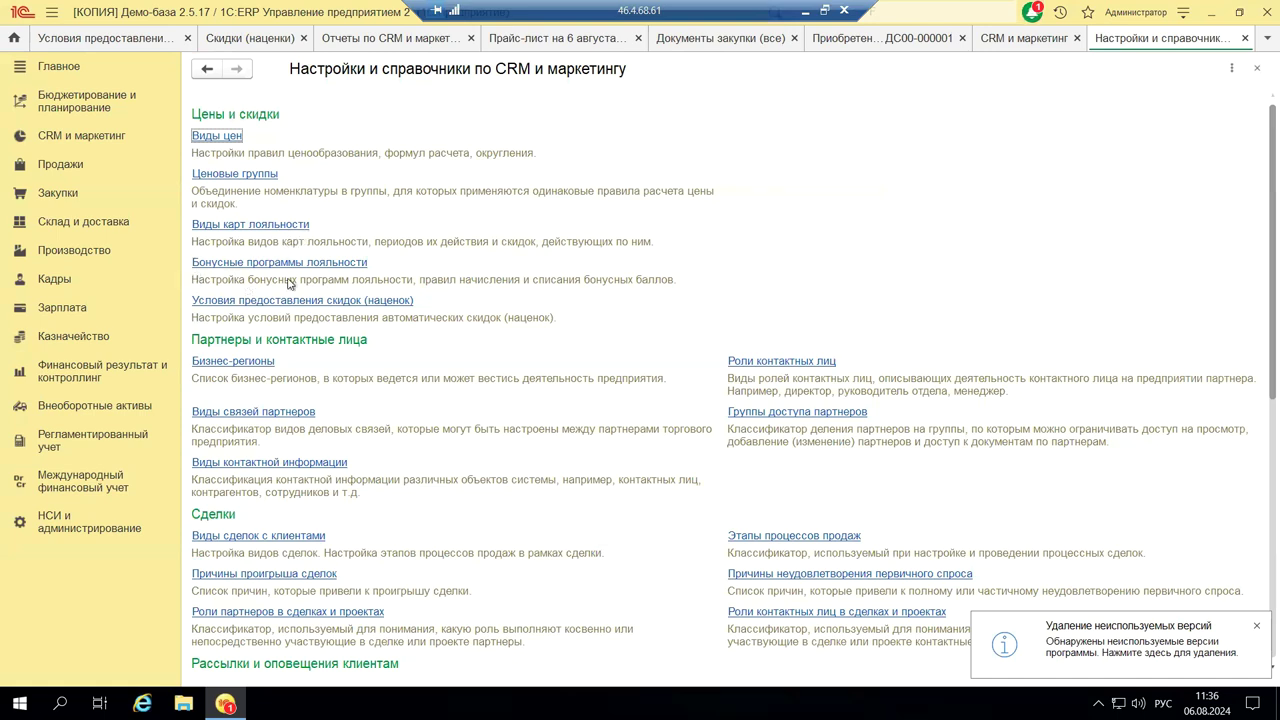
- Open «Виды карт лояльности» and start a new loyalty card type with the organization «Андромеда Плюс»
click(266, 230)
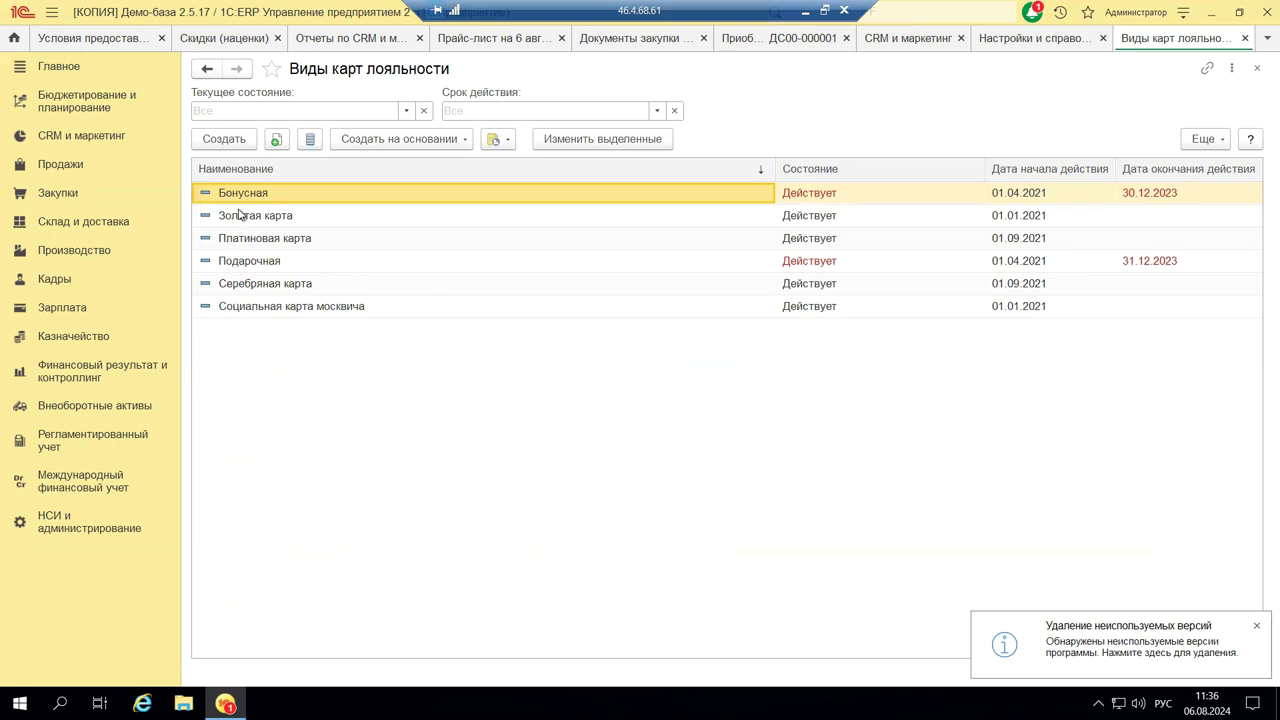
click(236, 140)
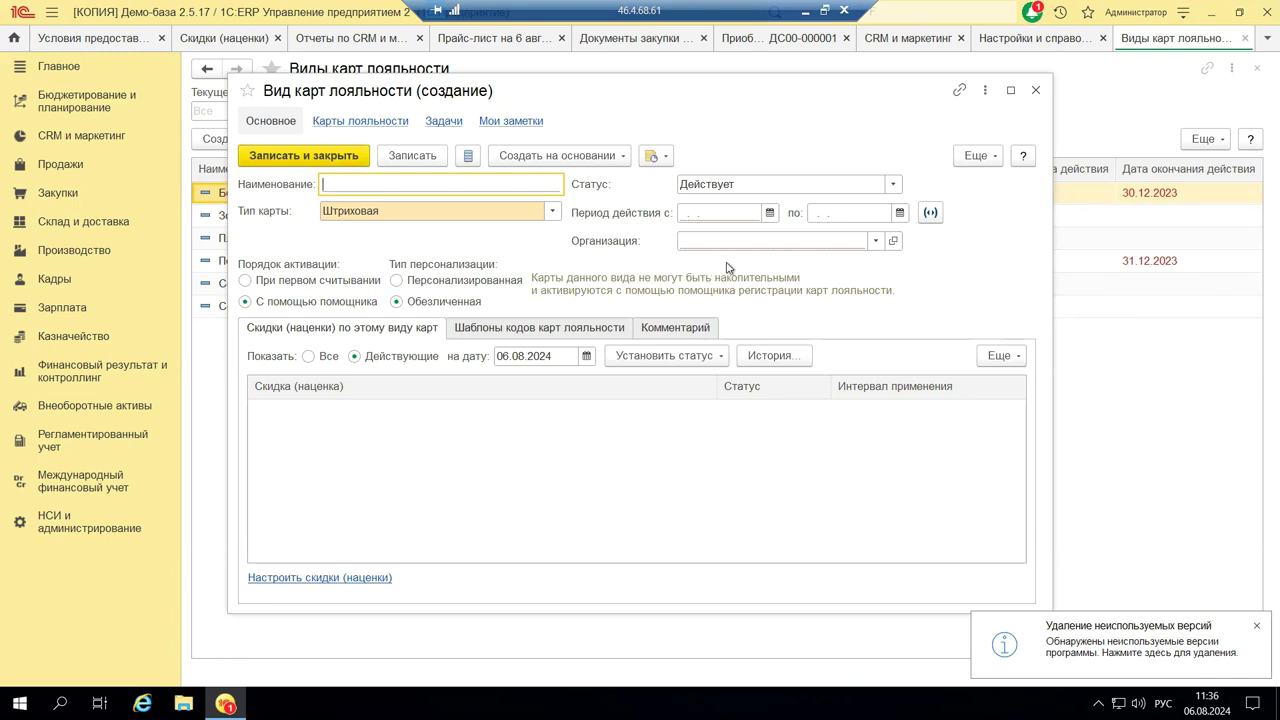
click(711, 214)
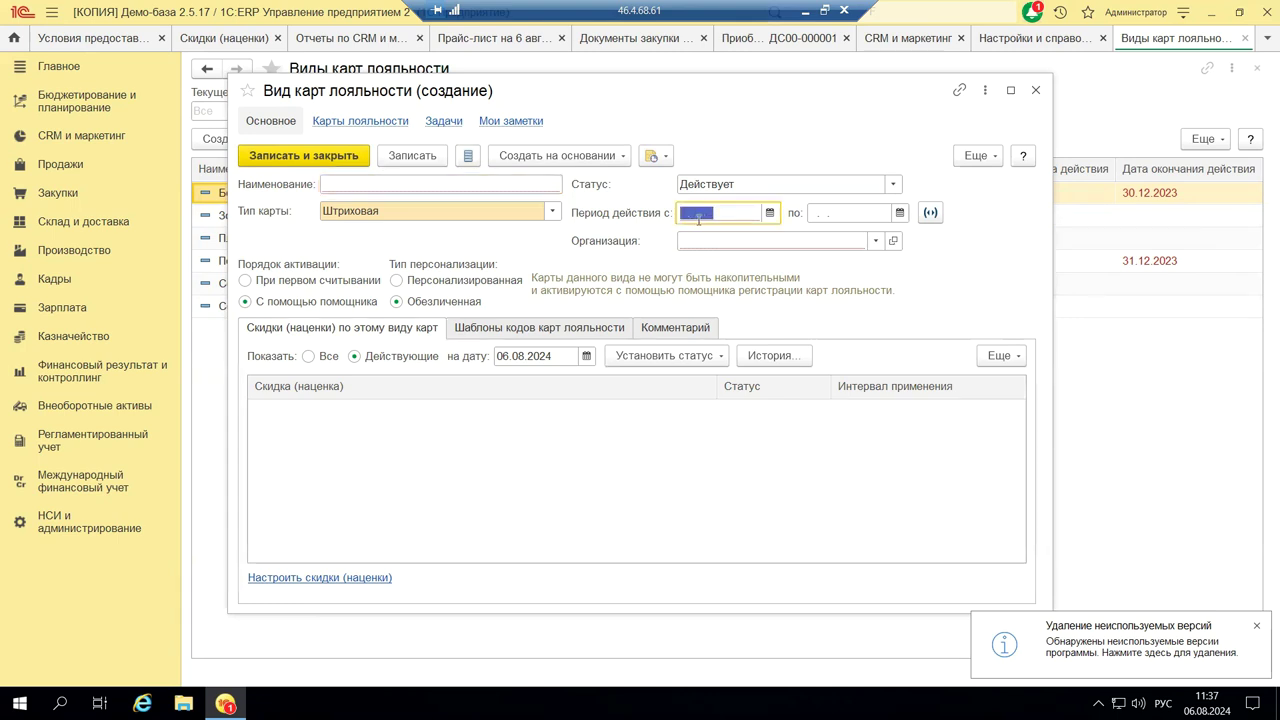
click(873, 242)
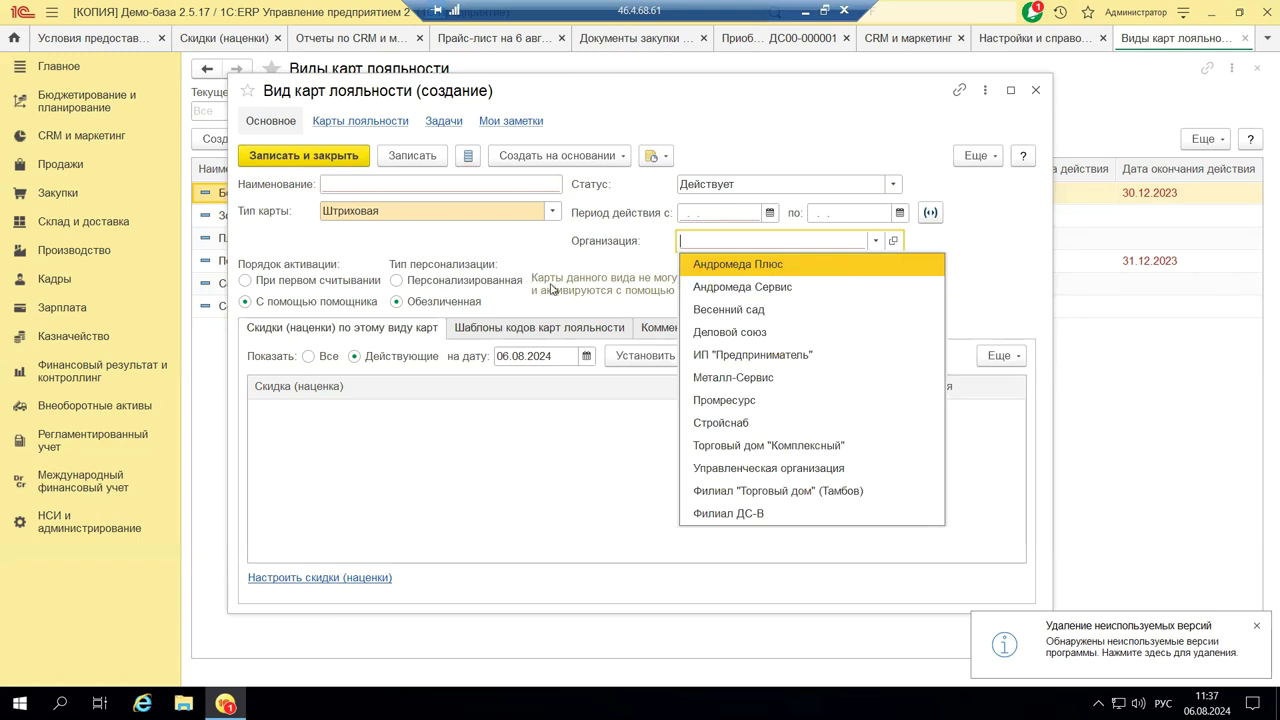
click(752, 266)
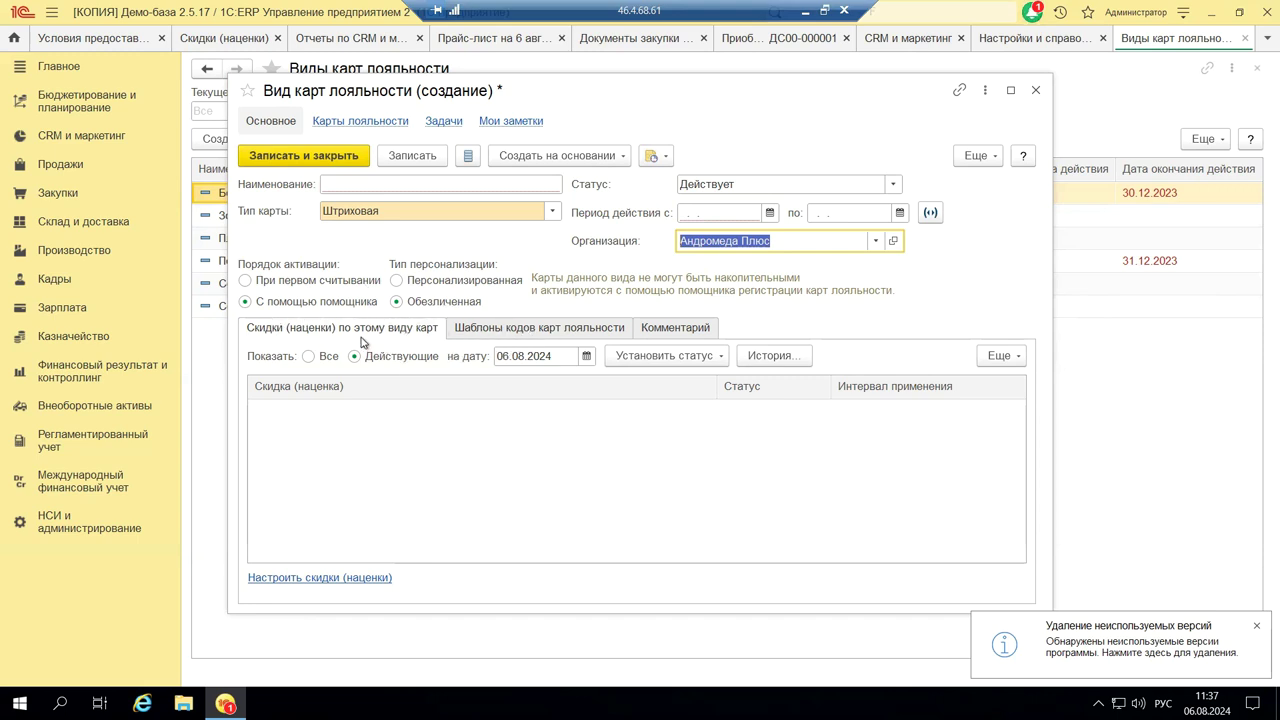
- Review the code templates, comment and discounts of the new loyalty card type and try to close its form
click(499, 339)
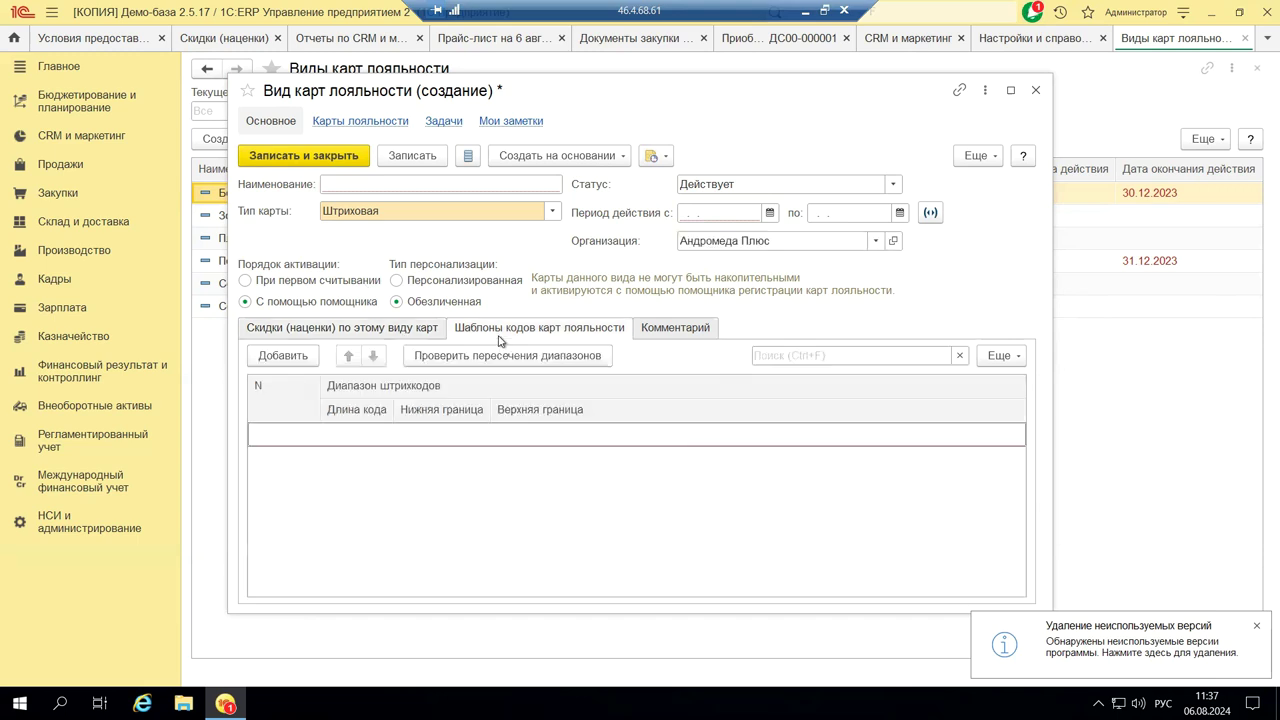
click(661, 339)
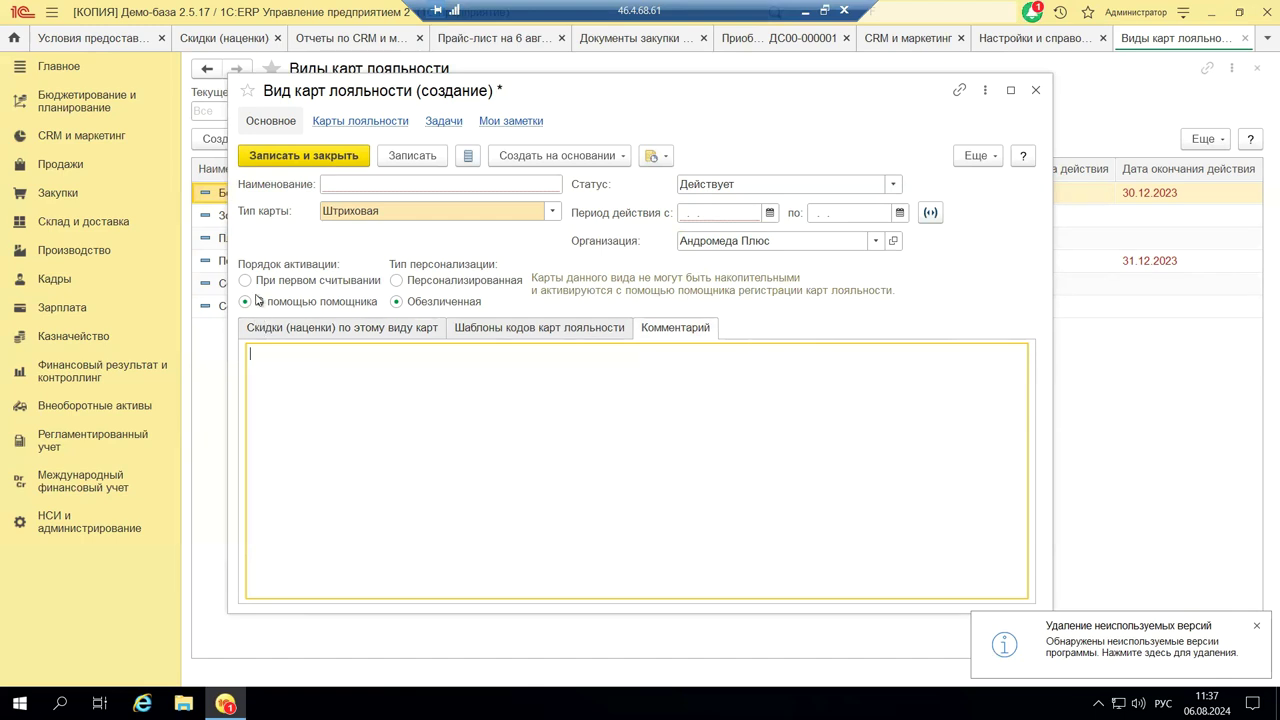
click(277, 328)
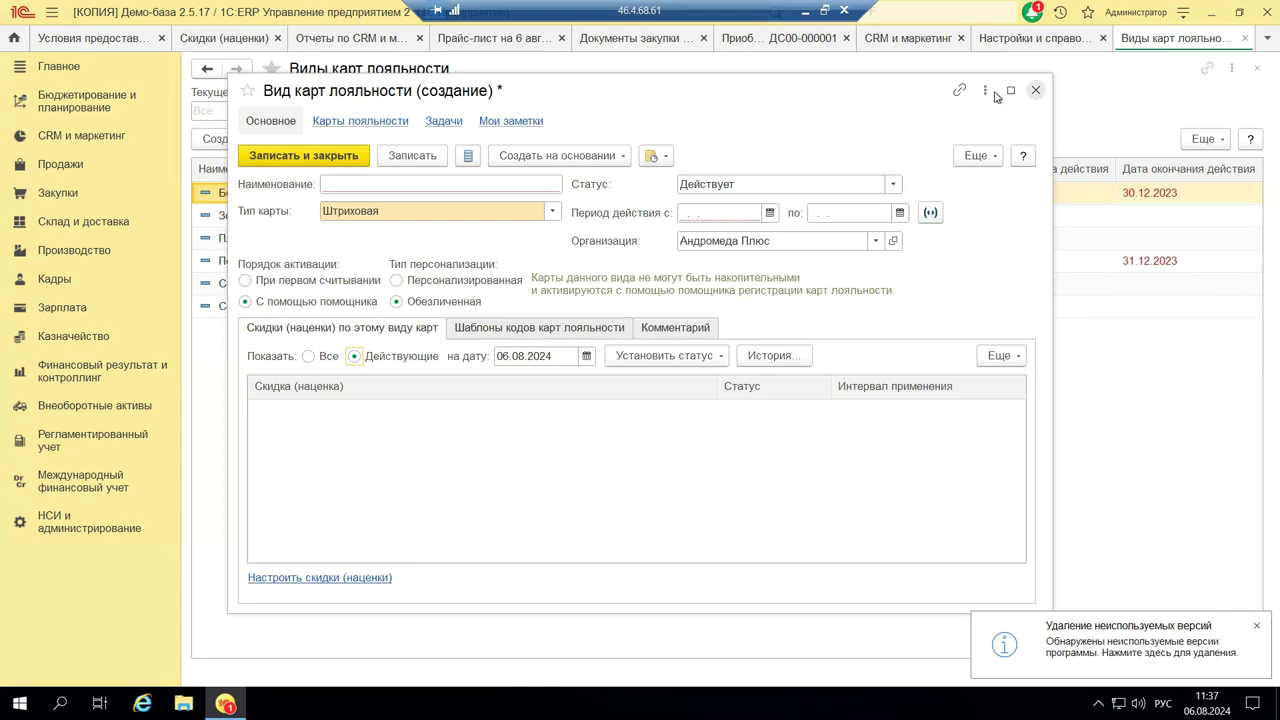
click(1036, 90)
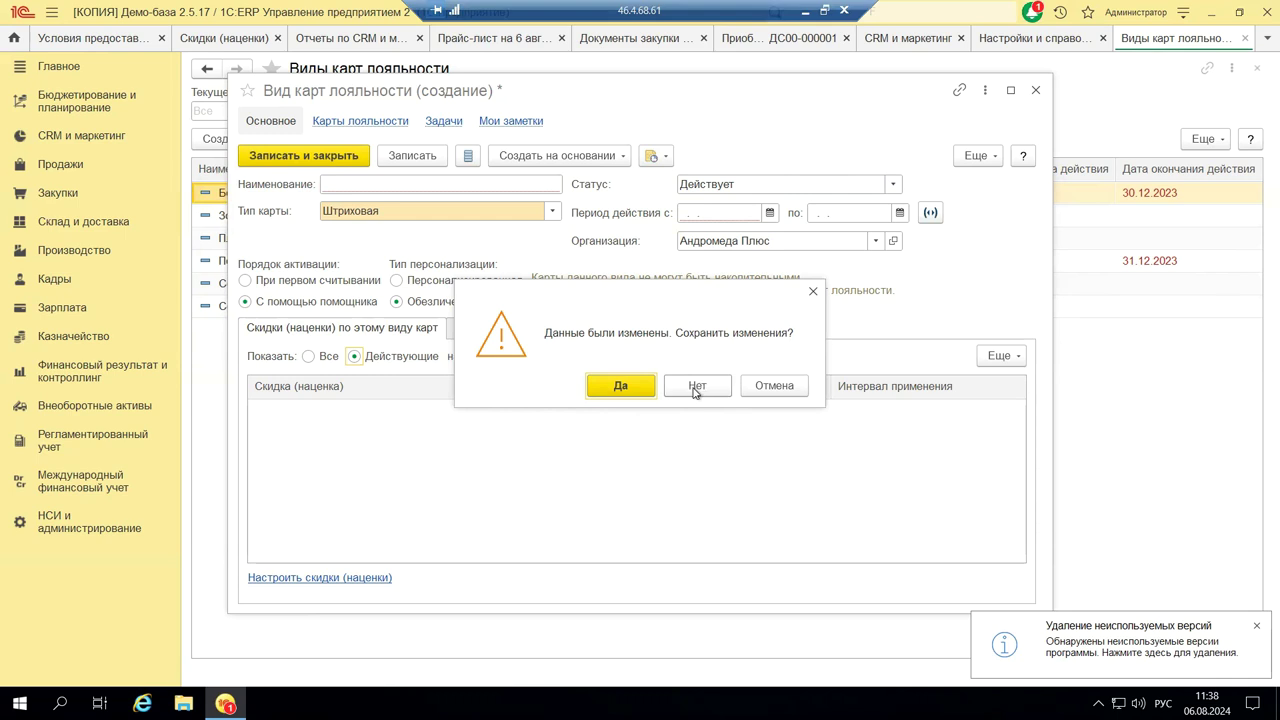
click(812, 293)
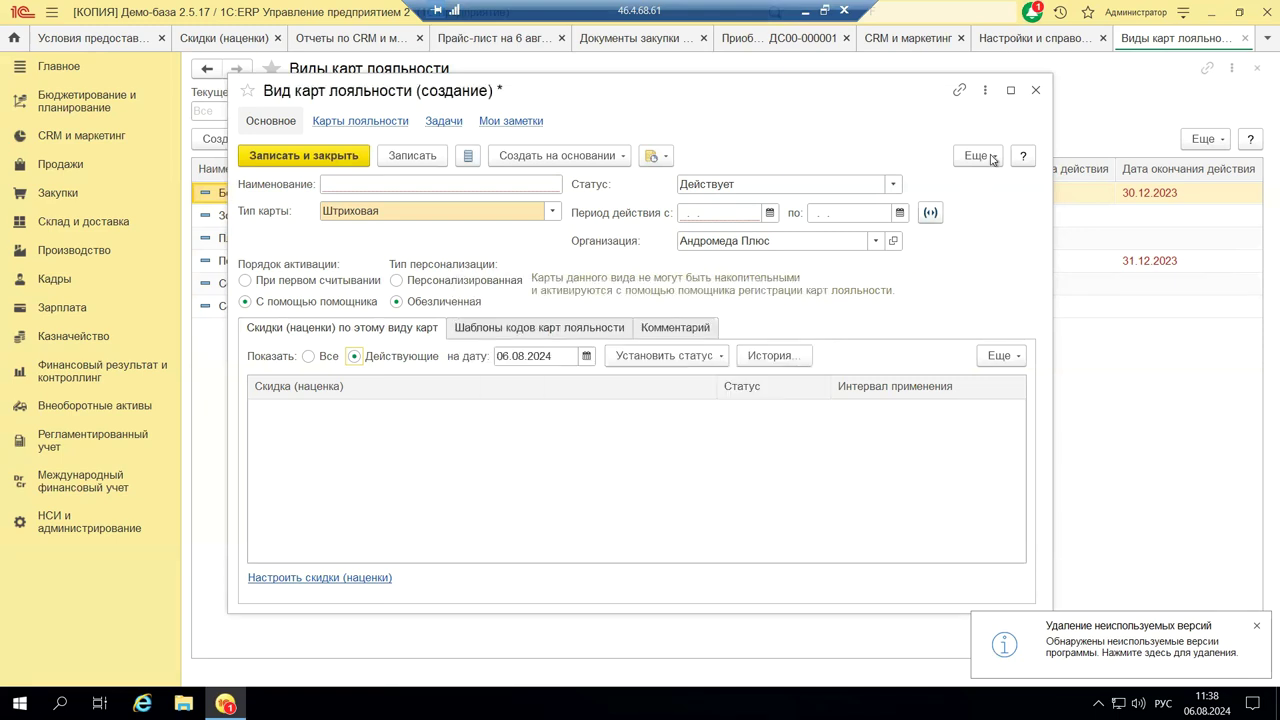
- Discard the unsaved loyalty card type and close the «Виды карт лояльности» list
click(1033, 92)
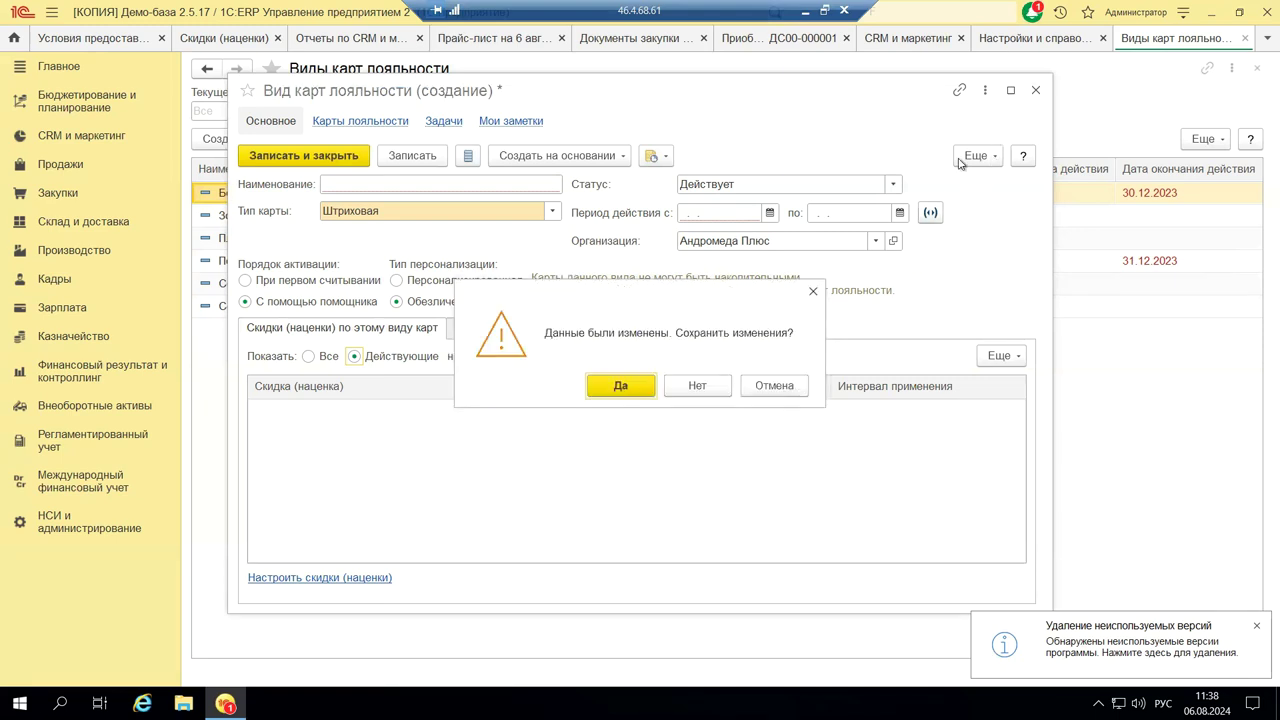
click(693, 387)
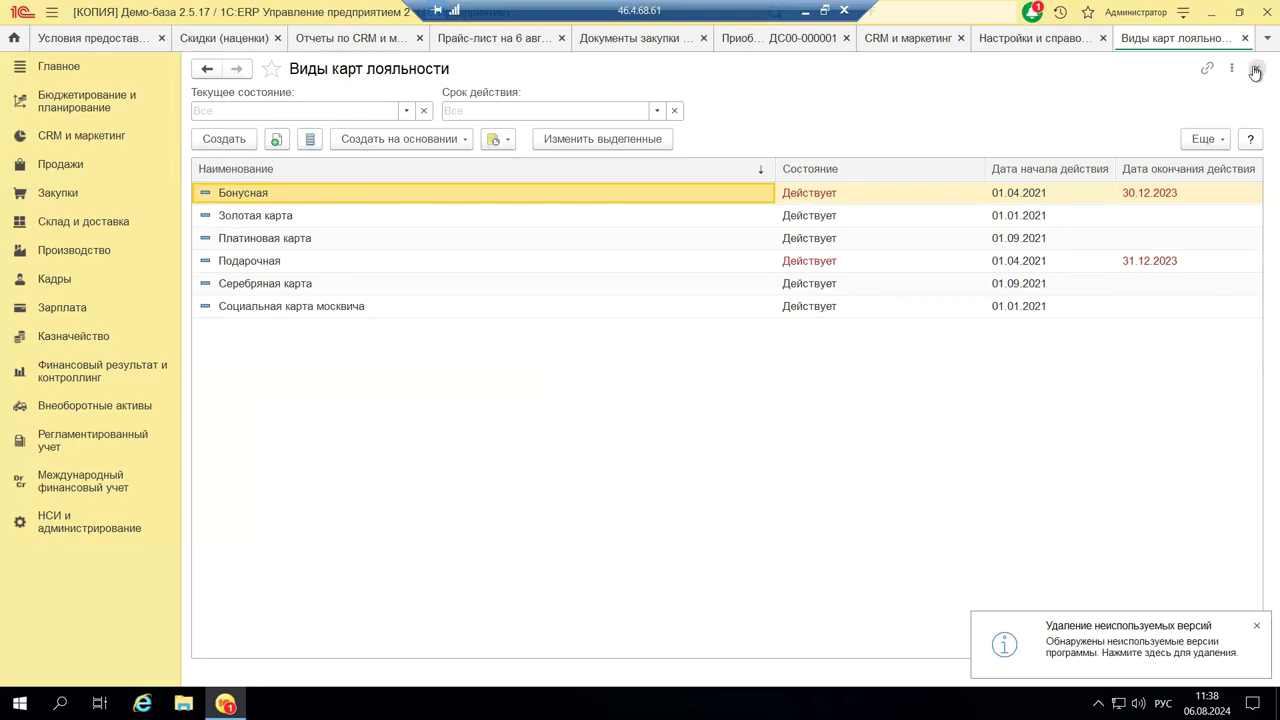
key(Escape)
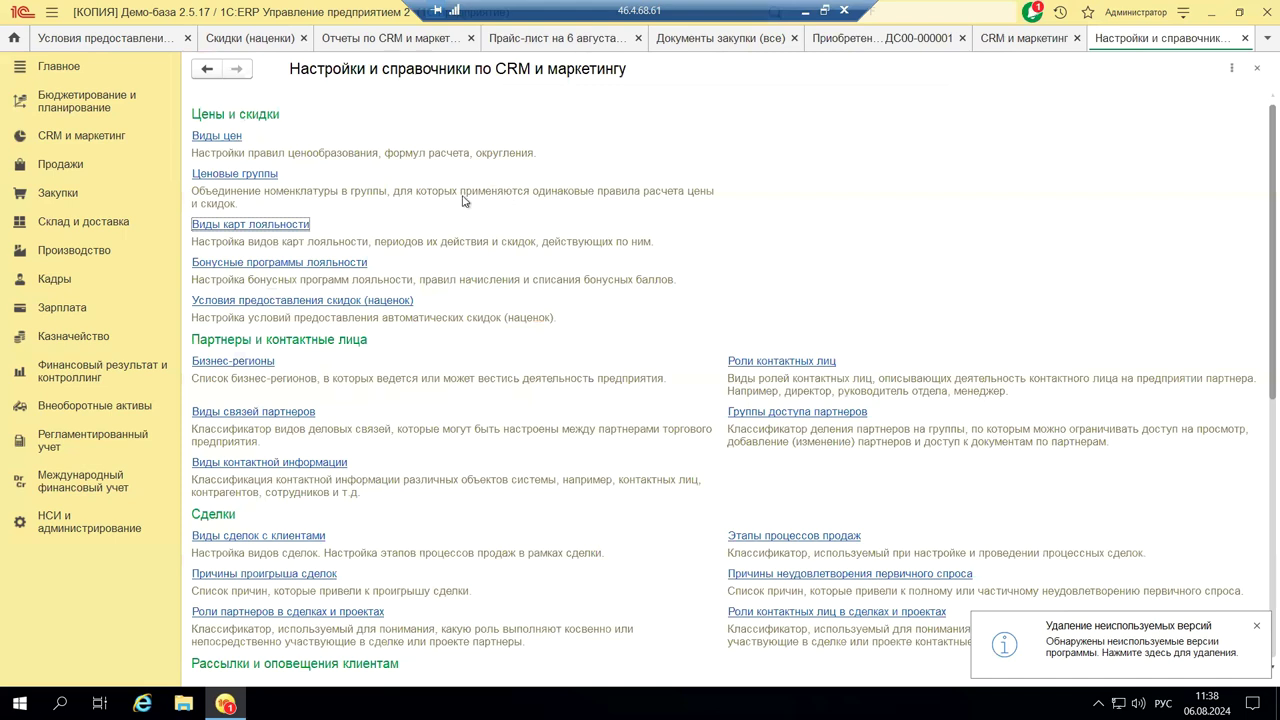
- Review the loyalty bonus programs and the discount condition for an unregistered «Золотая карта», including its linked card type
click(287, 265)
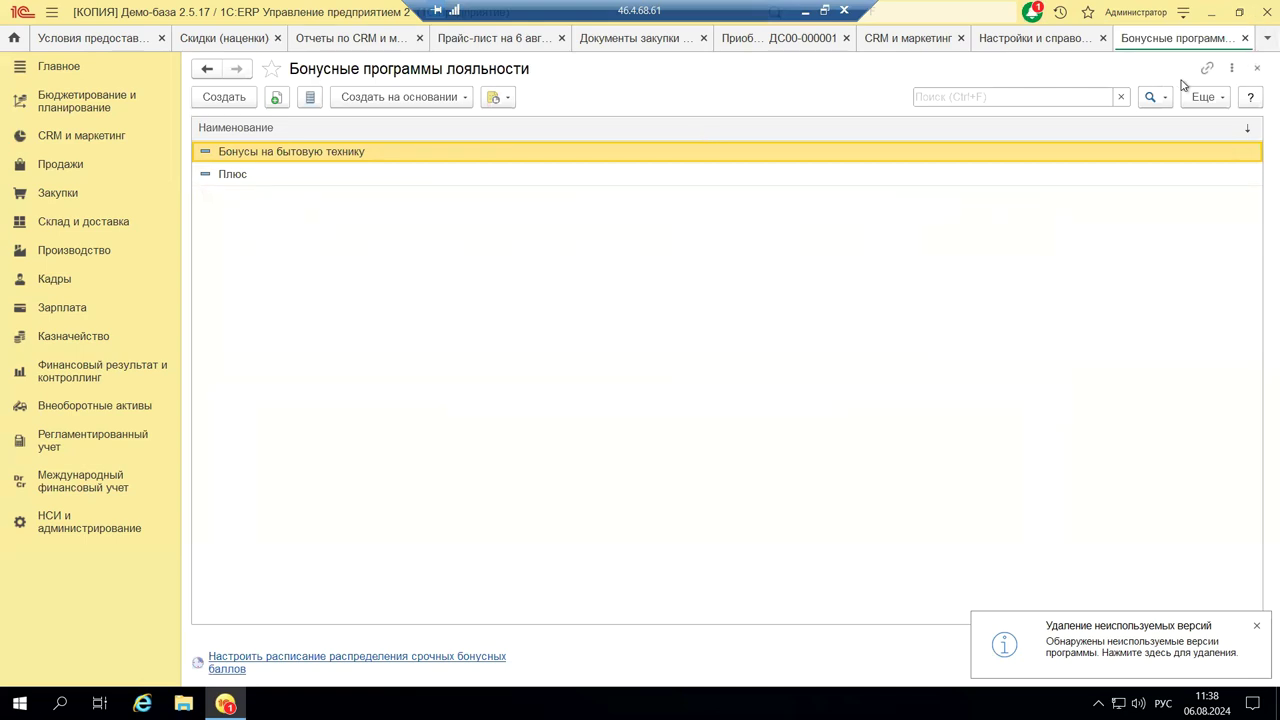
click(1258, 70)
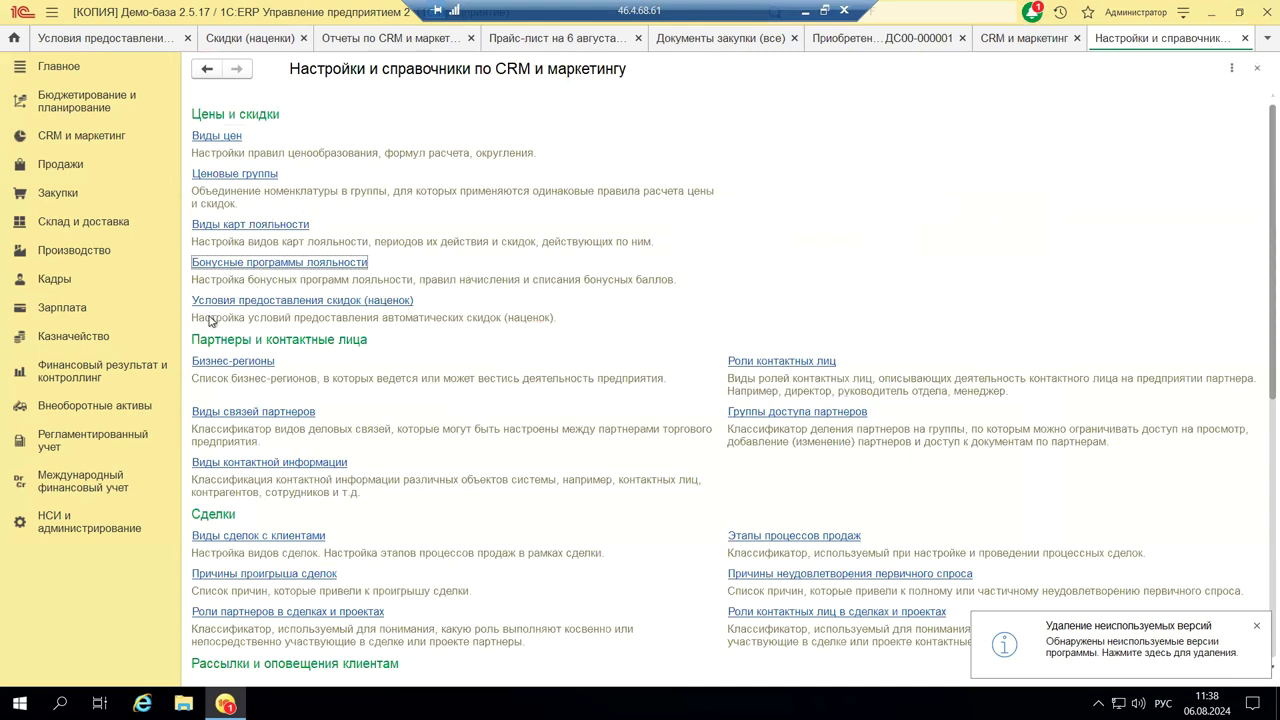
click(315, 302)
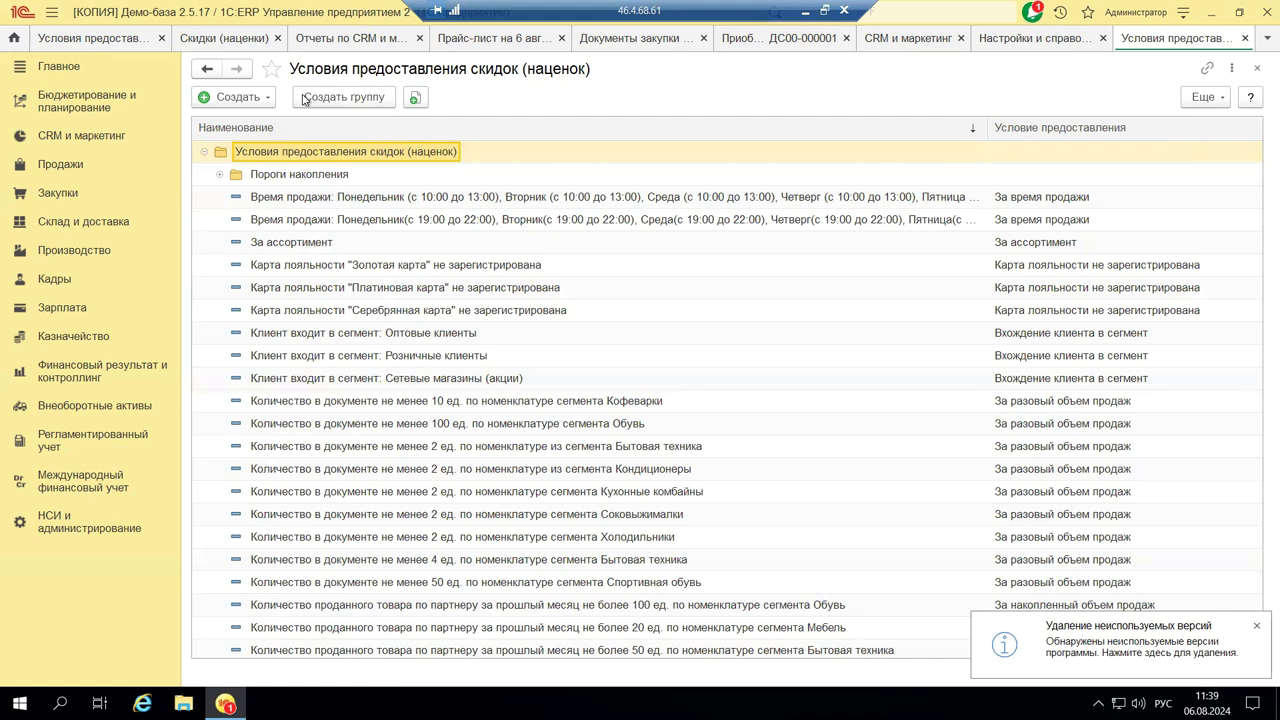
double_click(343, 268)
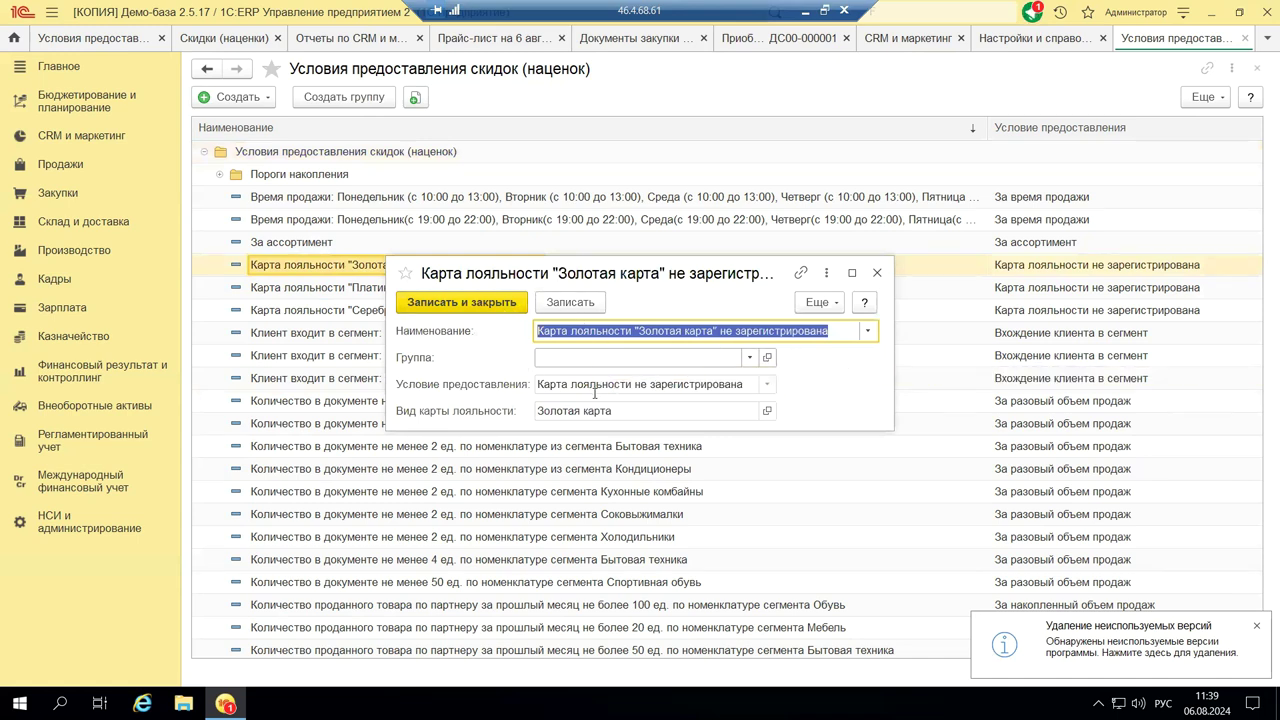
click(765, 411)
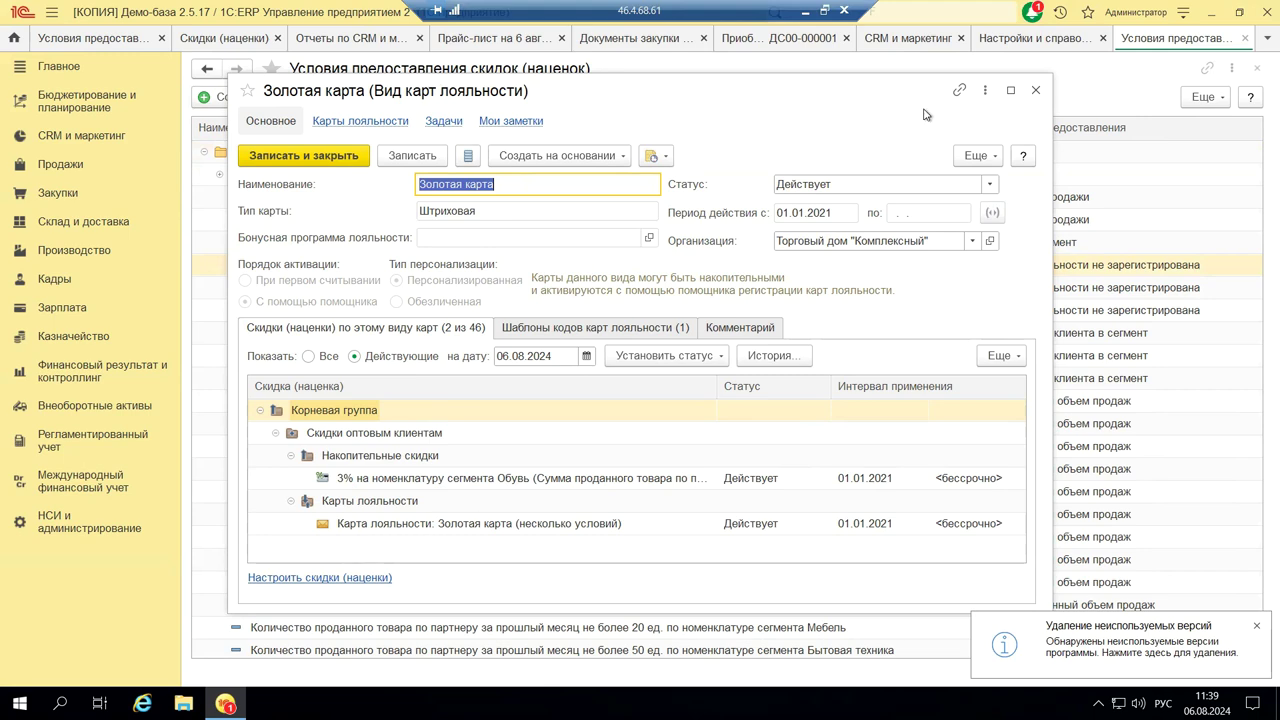
click(1036, 90)
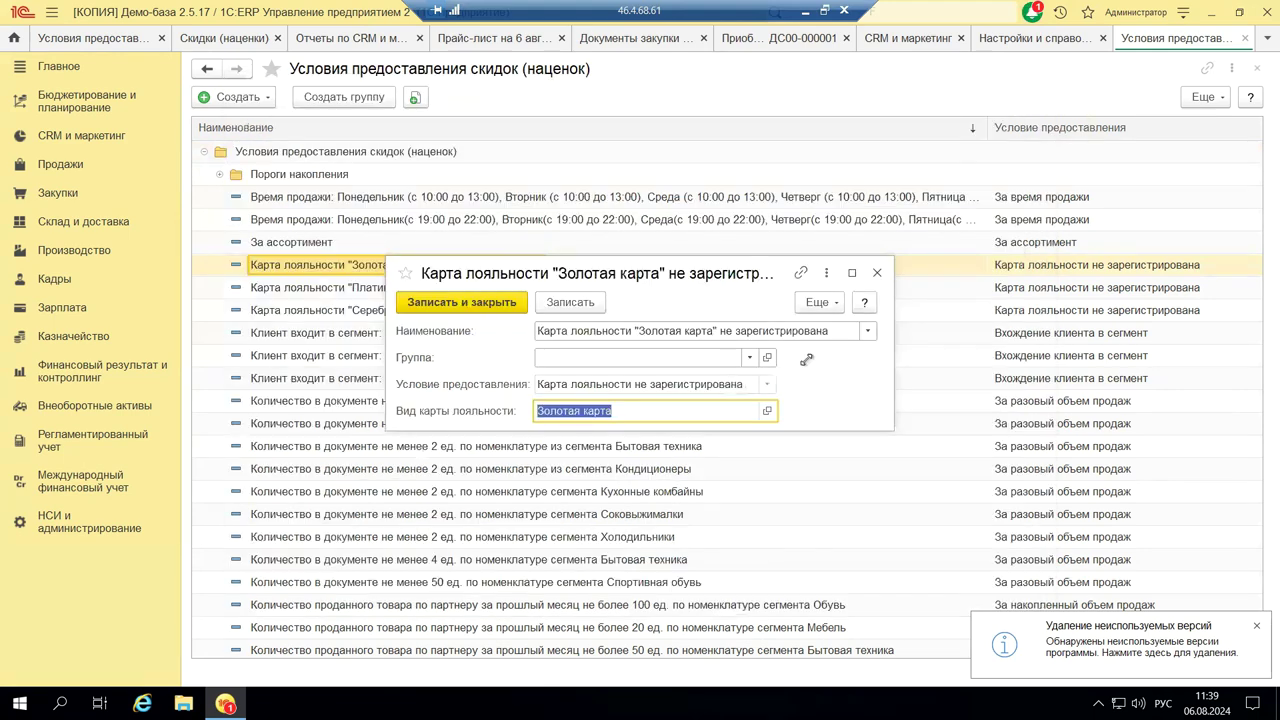
click(877, 272)
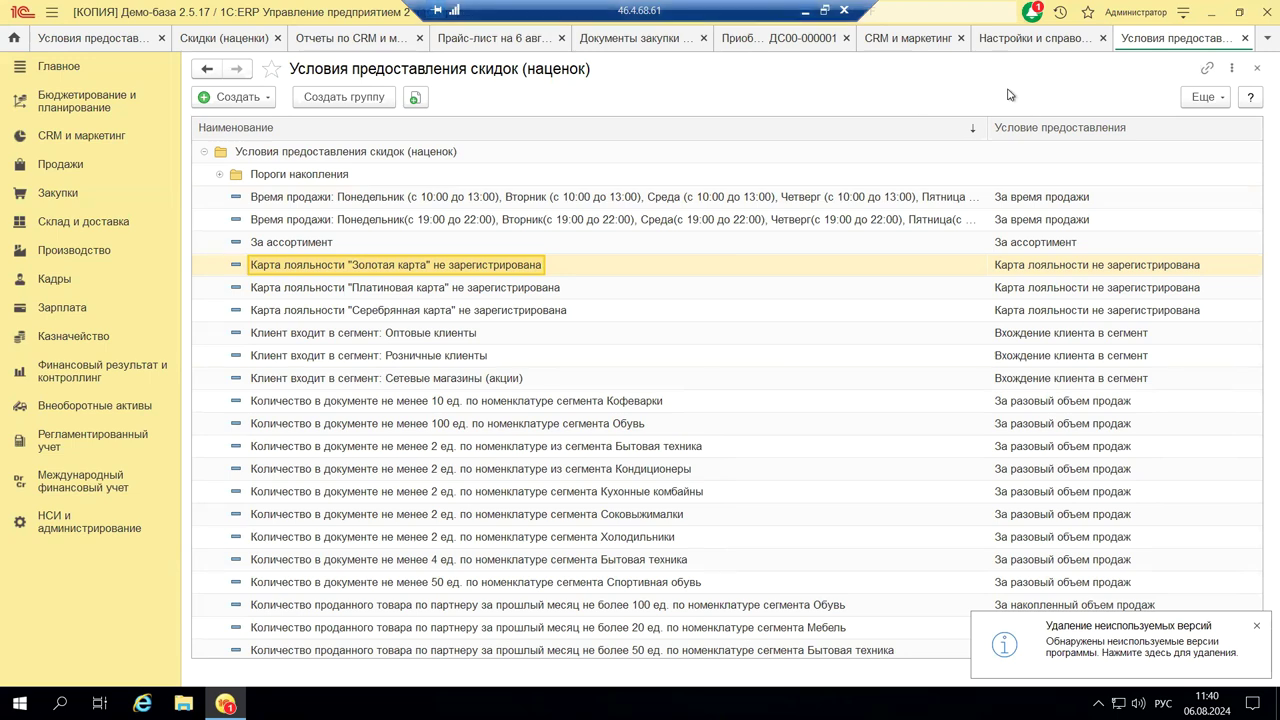
- Switch to PowerPoint and read slides 18 and 19 on discount types and setting item prices
key(alt+Tab)
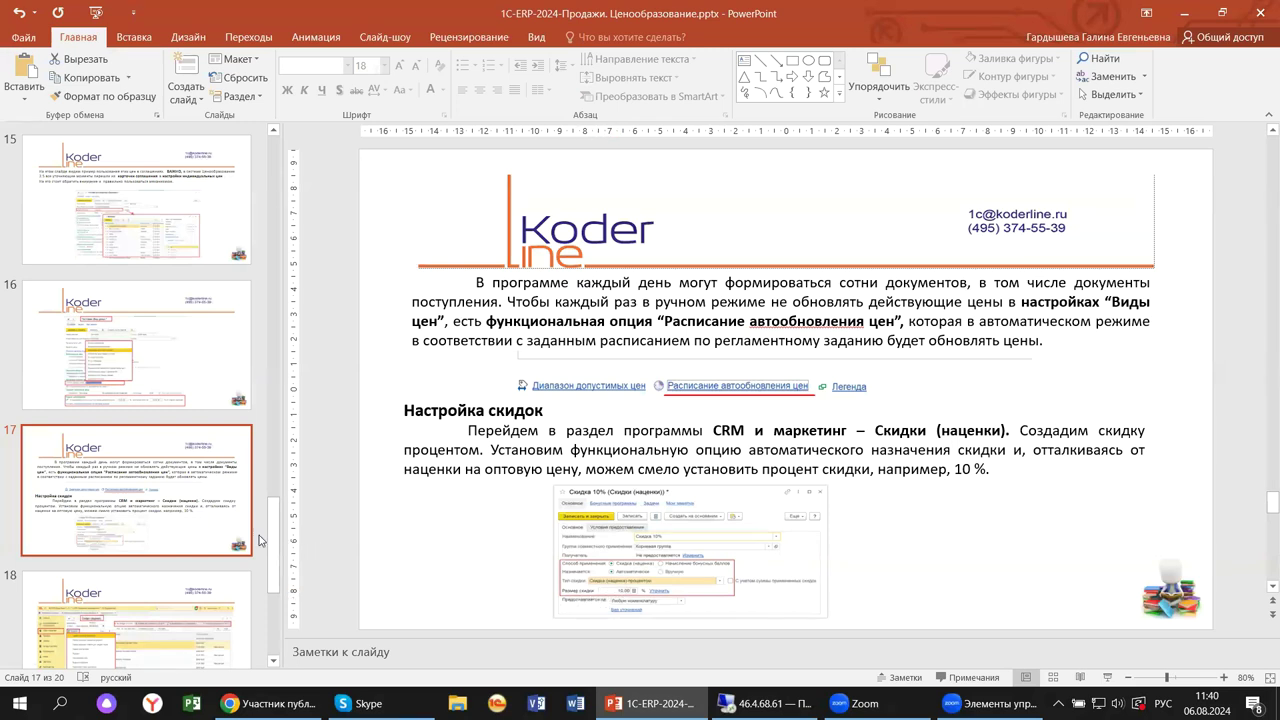
click(172, 621)
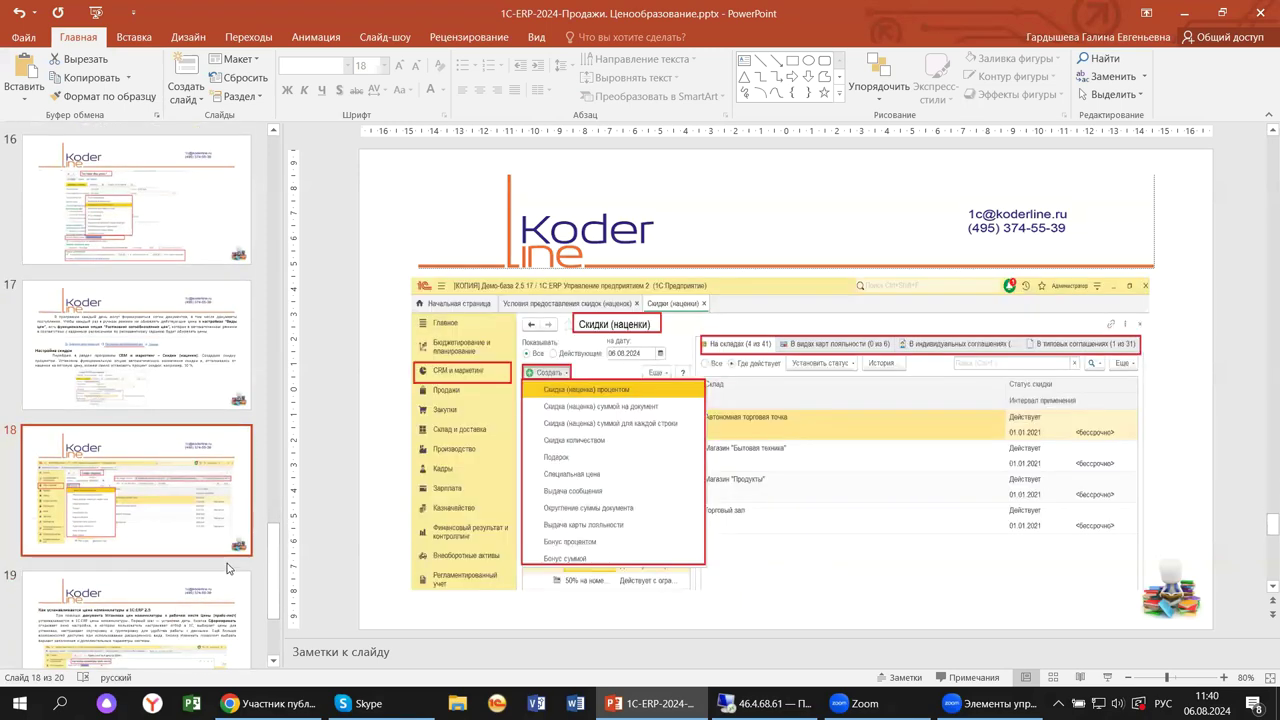
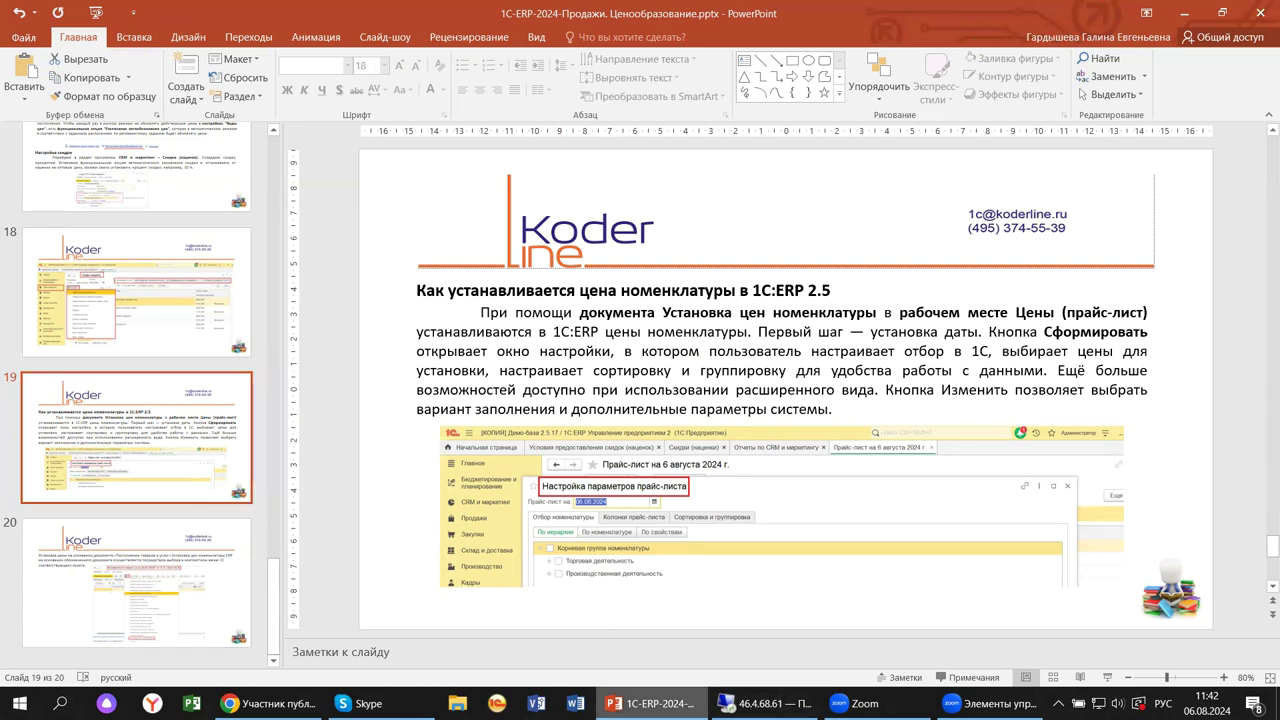
- Switch back to 1C:ERP and close the discount conditions list, the CRM settings pages and the goods purchase document
click(765, 703)
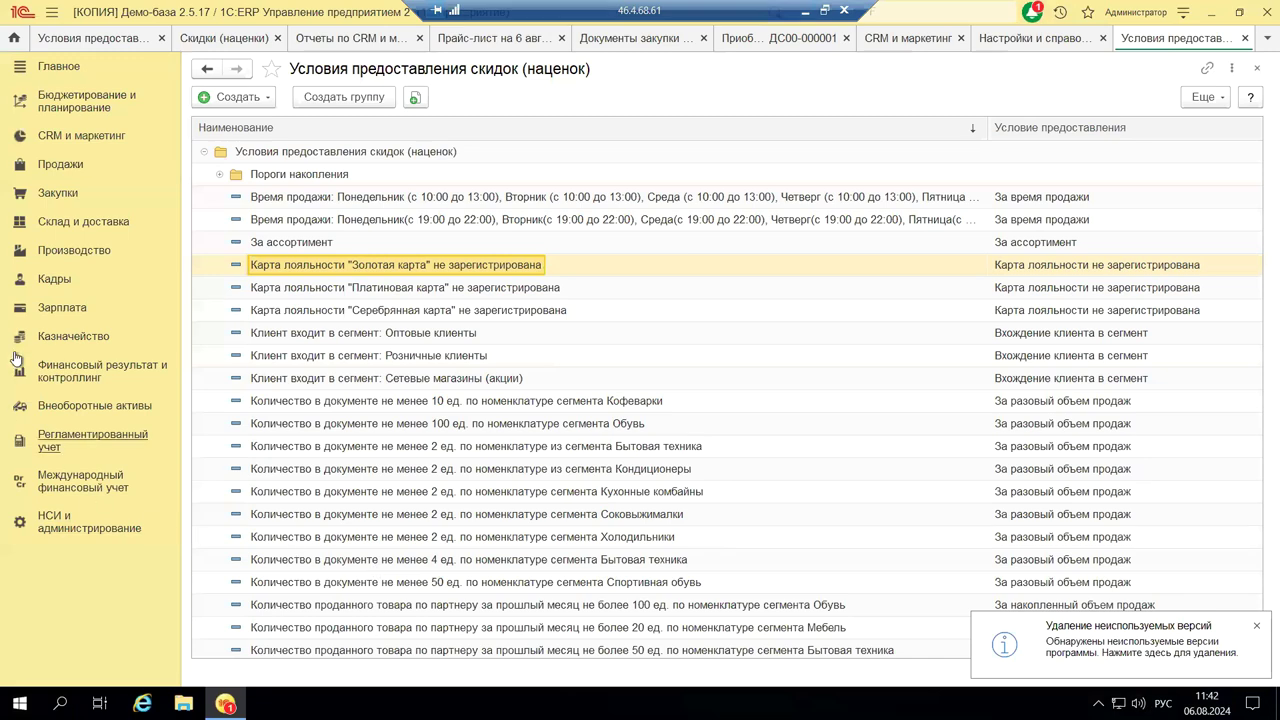
click(1256, 68)
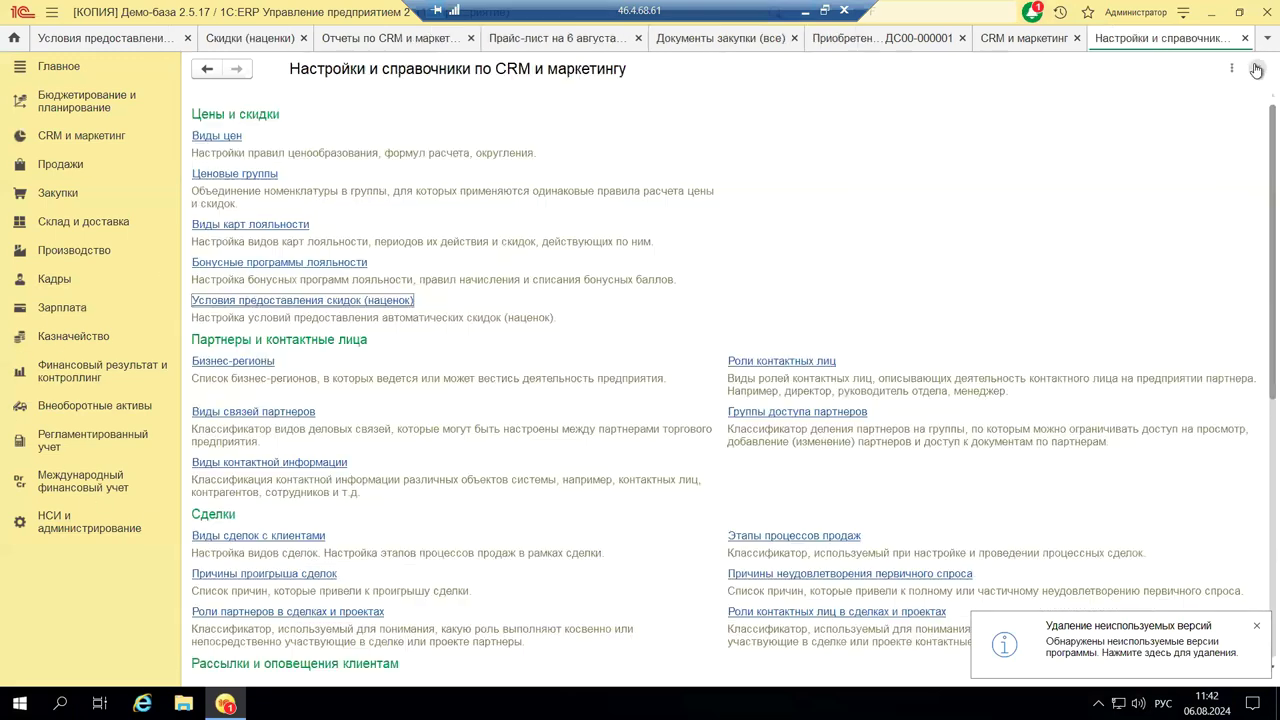
click(1256, 68)
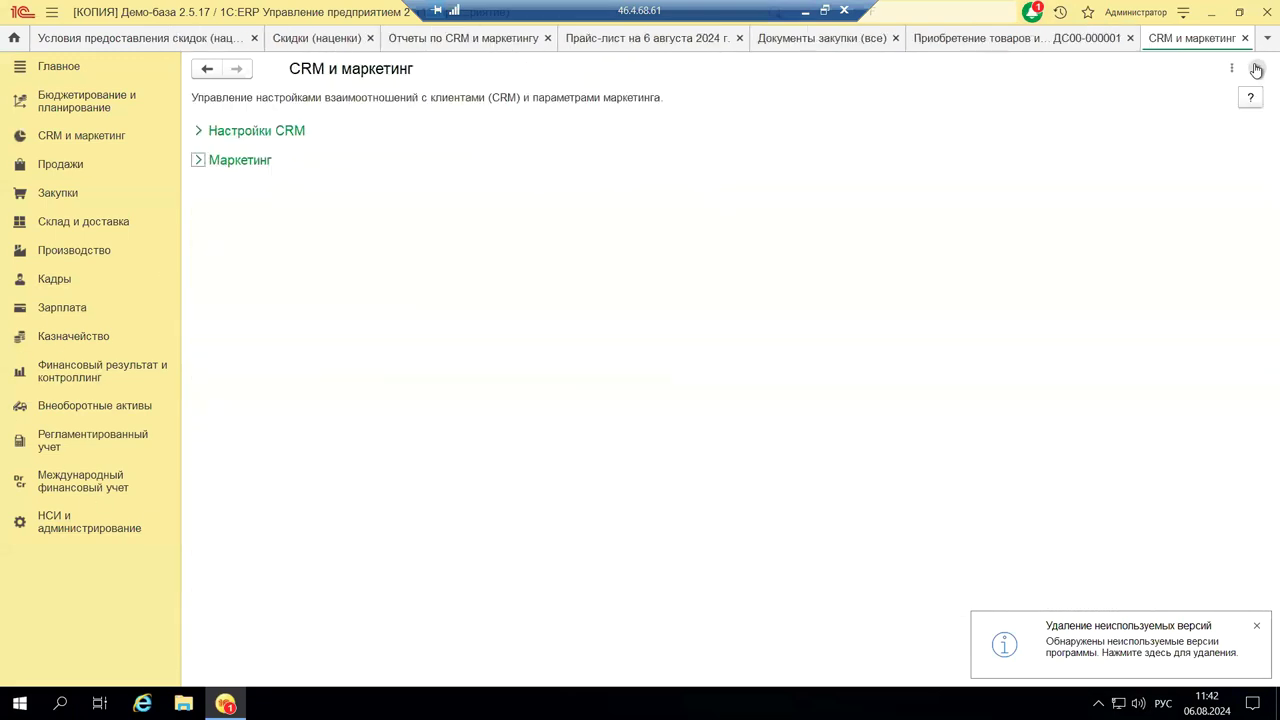
click(1256, 68)
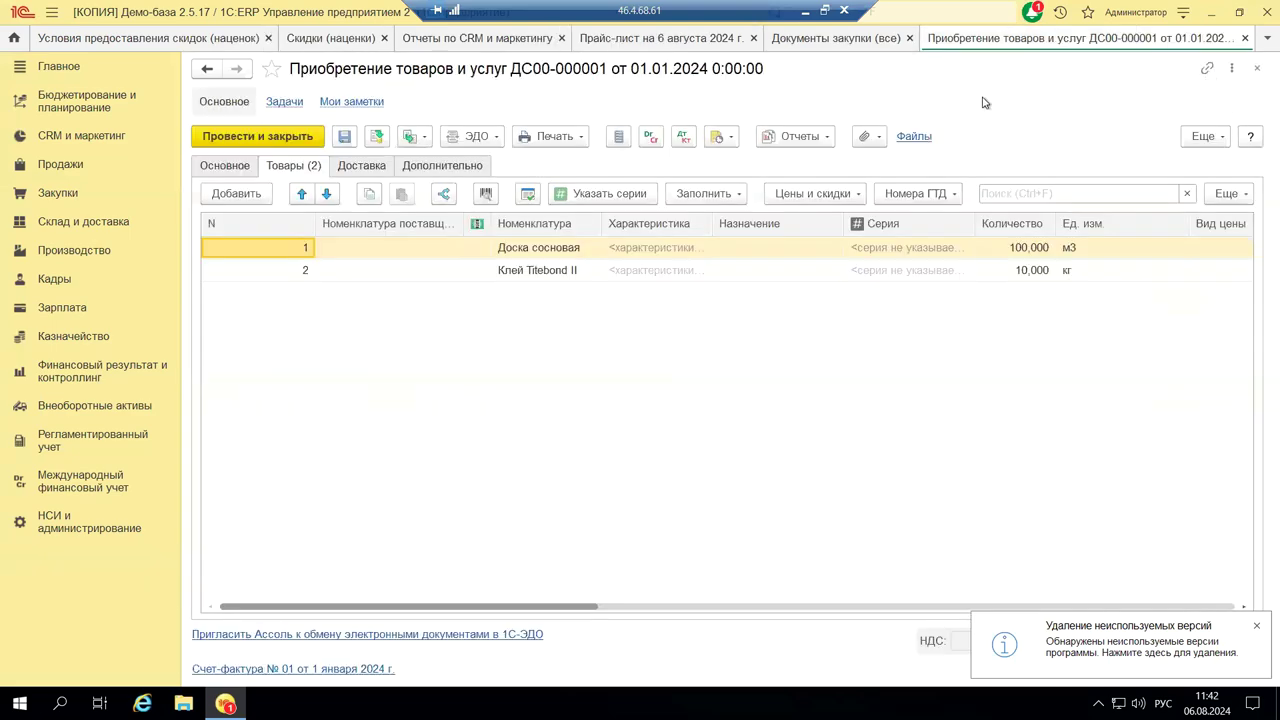
click(1256, 68)
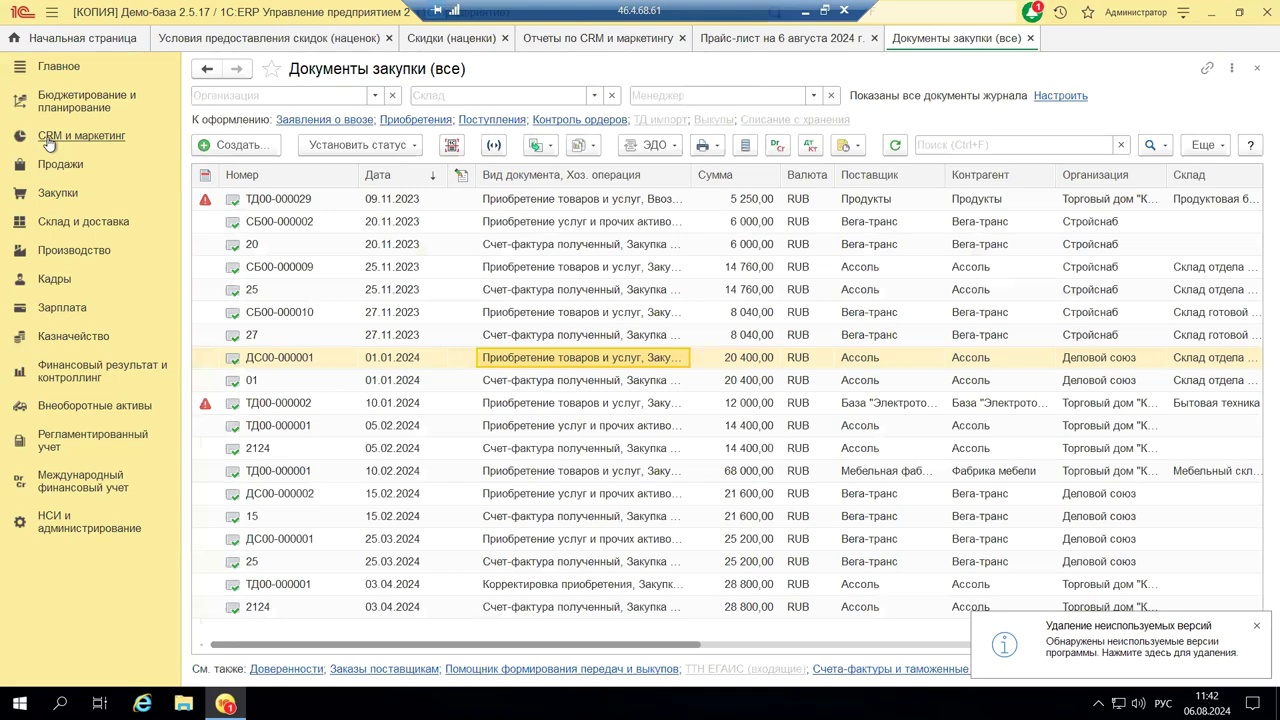
- Open «Цены (прайс-лист)» in the CRM and marketing section and bring up the price list parameter settings
click(48, 140)
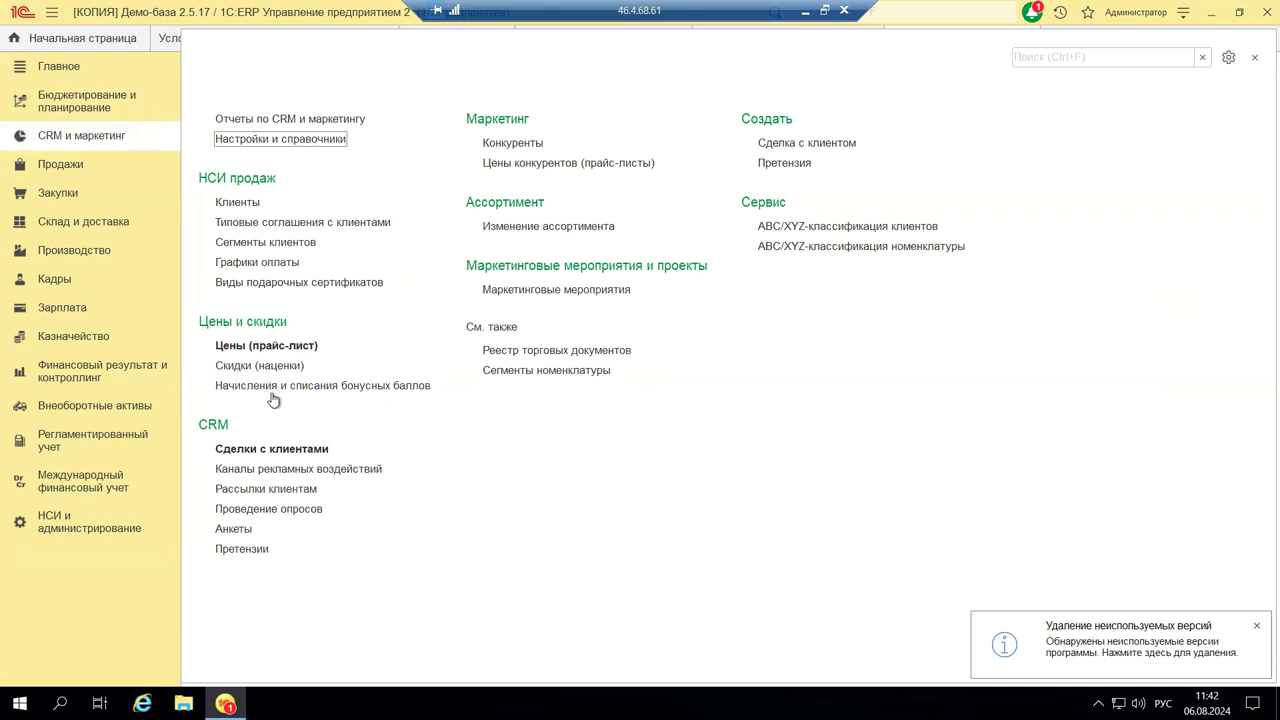
click(302, 347)
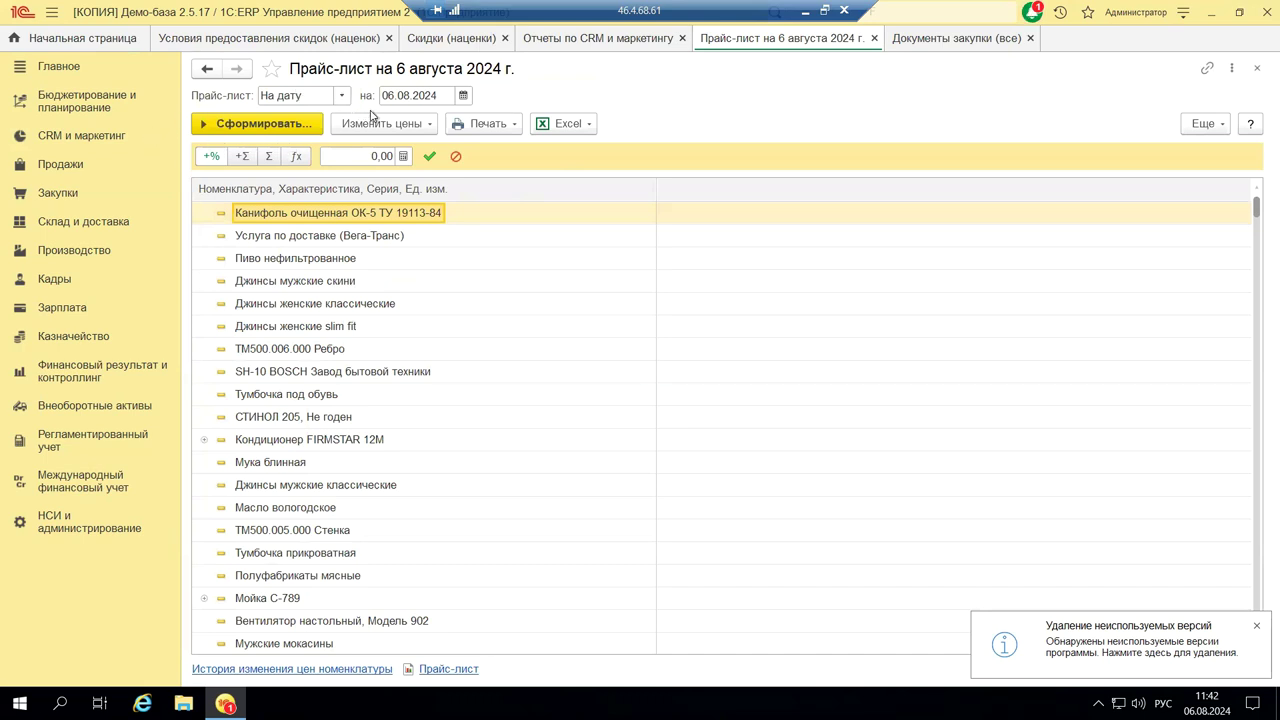
click(246, 125)
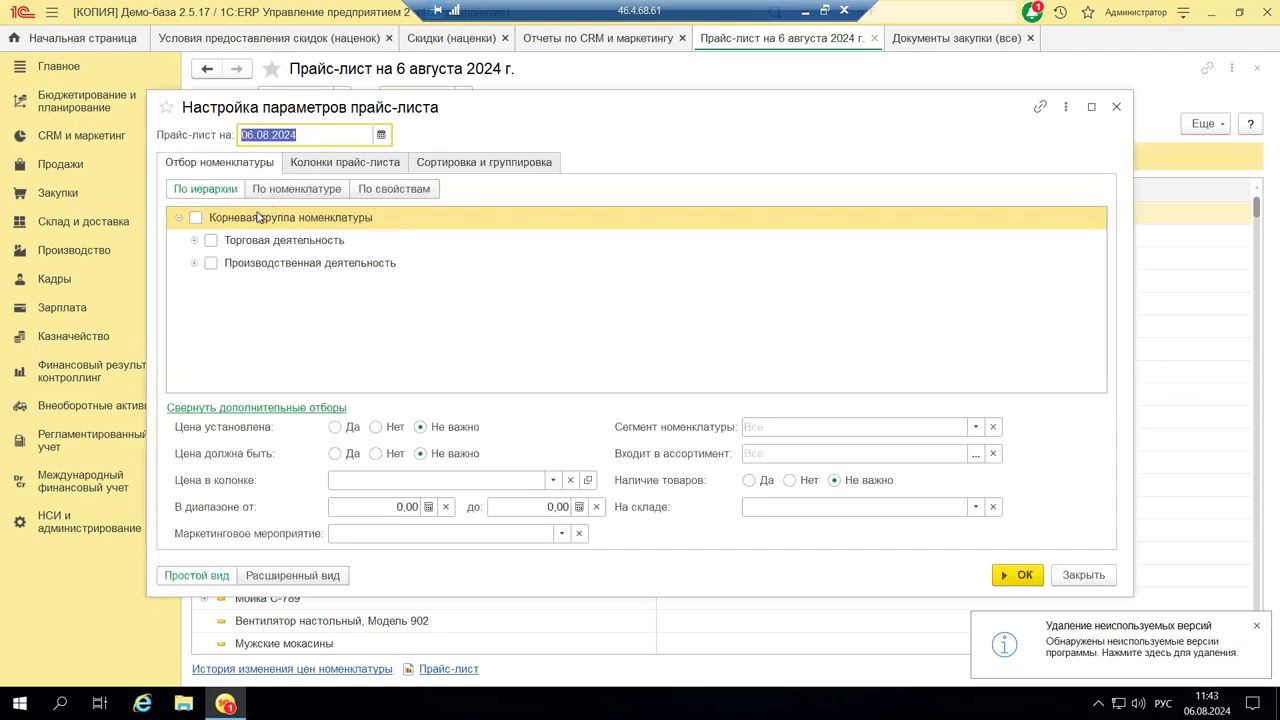
- Include the groups «Торговая деятельность» and «Производственная деятельность» in the price list's hierarchy filter and view their subgroups
click(195, 241)
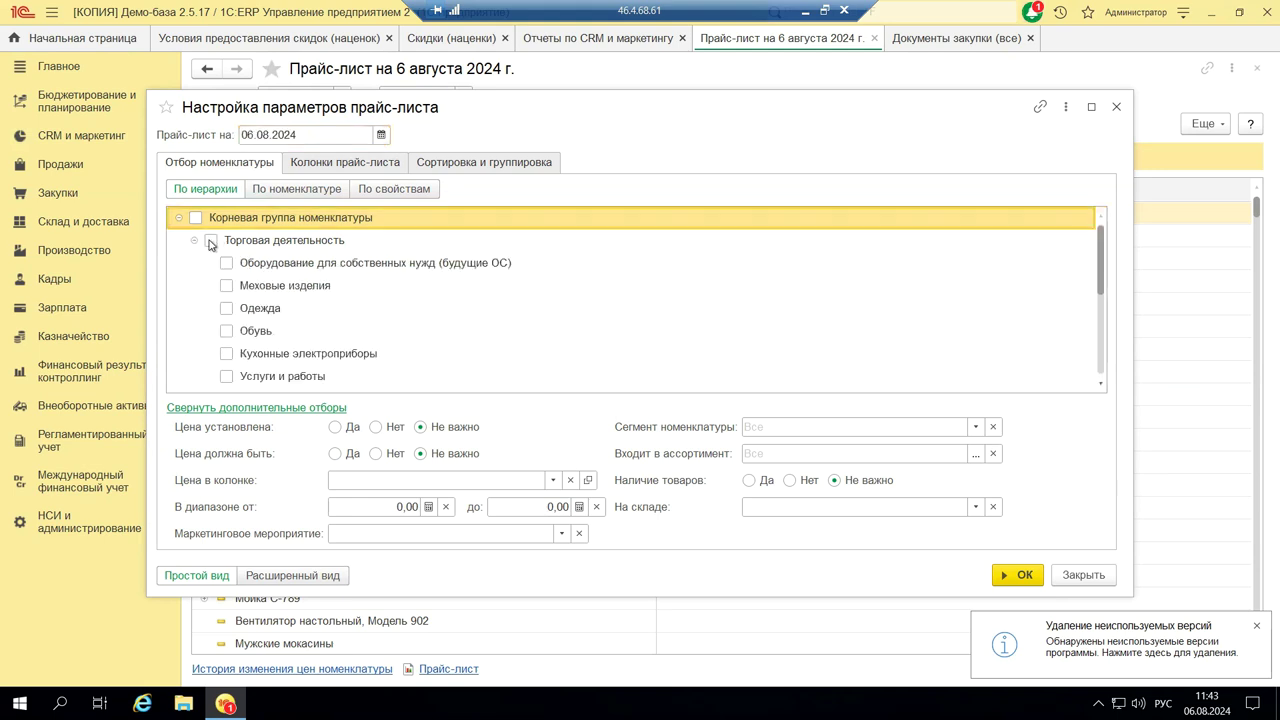
click(211, 242)
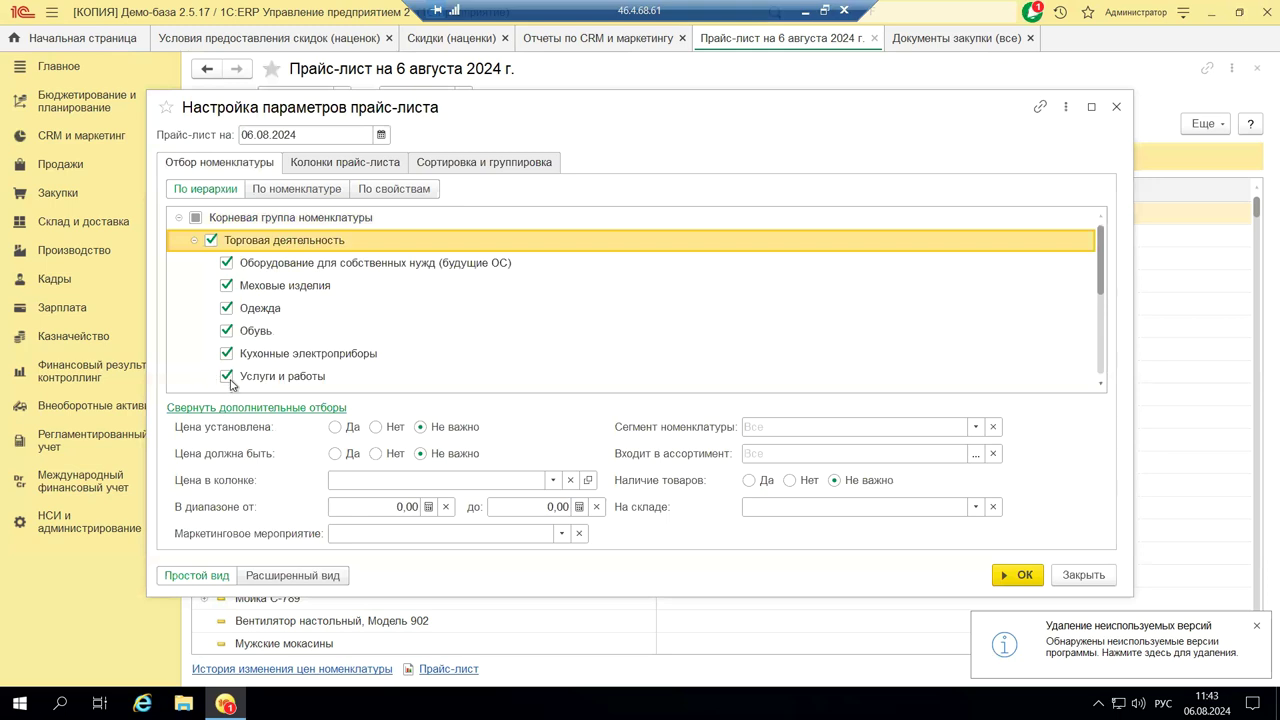
click(193, 244)
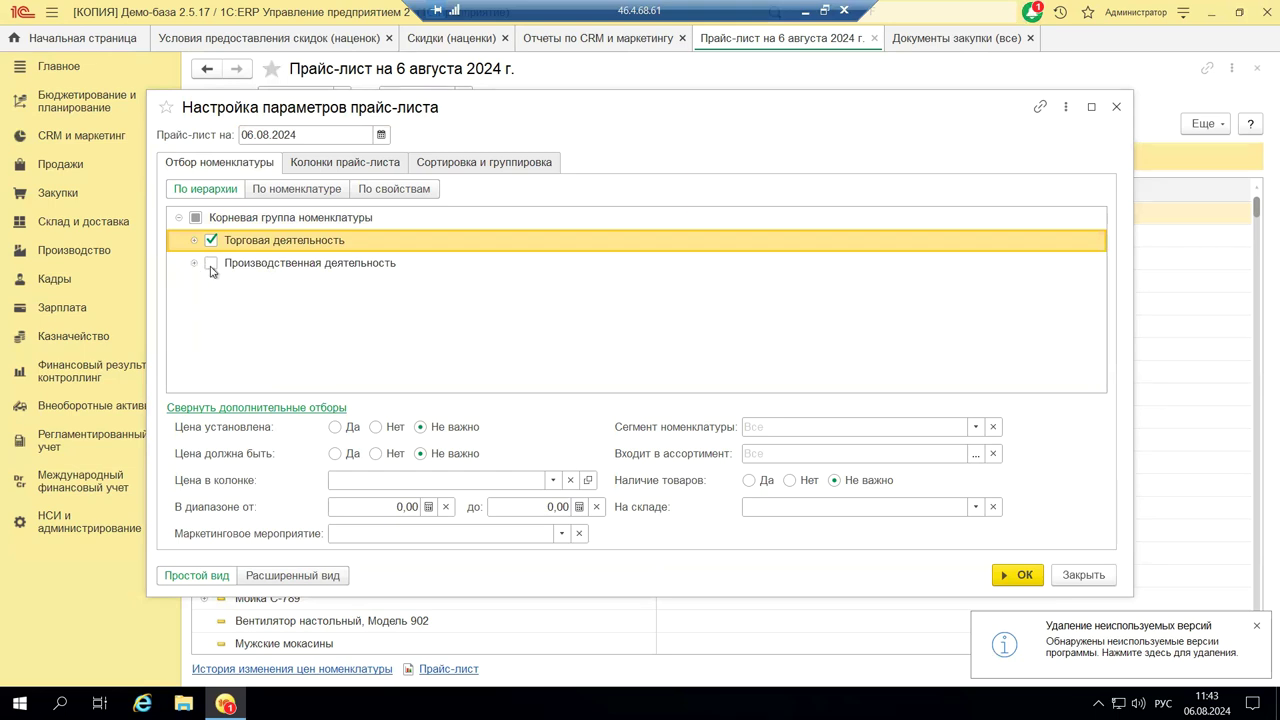
click(211, 265)
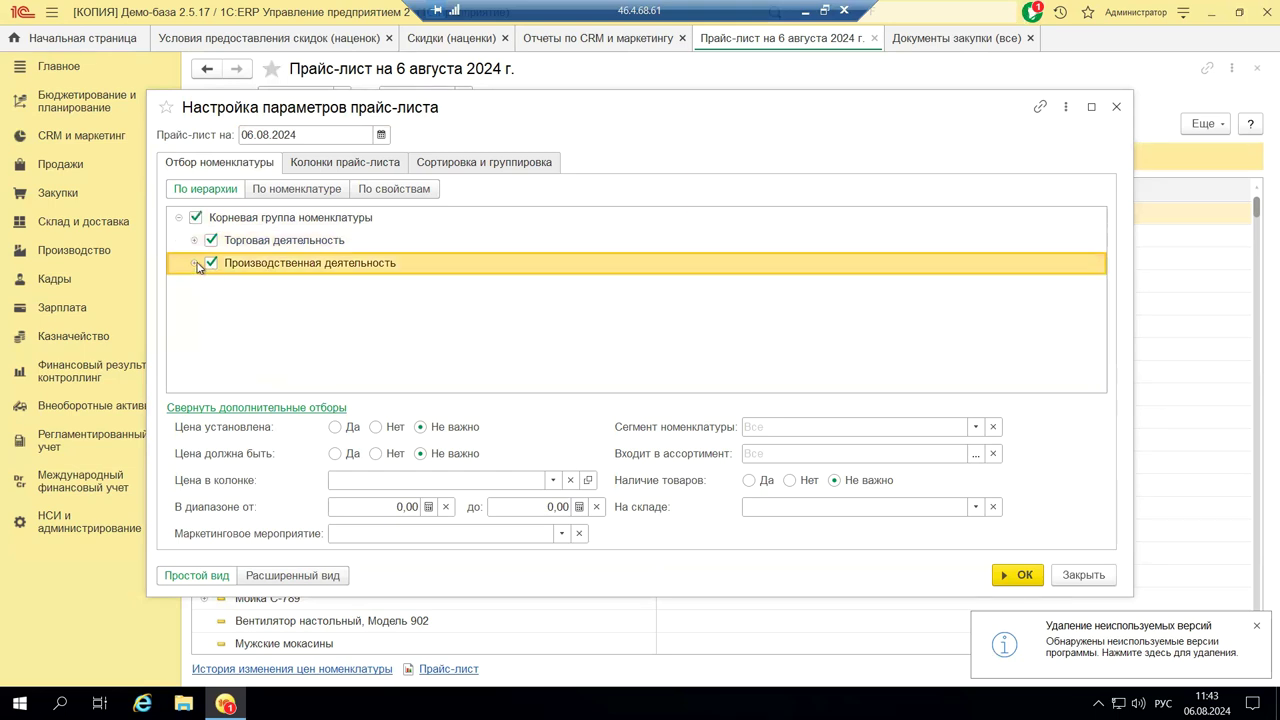
click(196, 264)
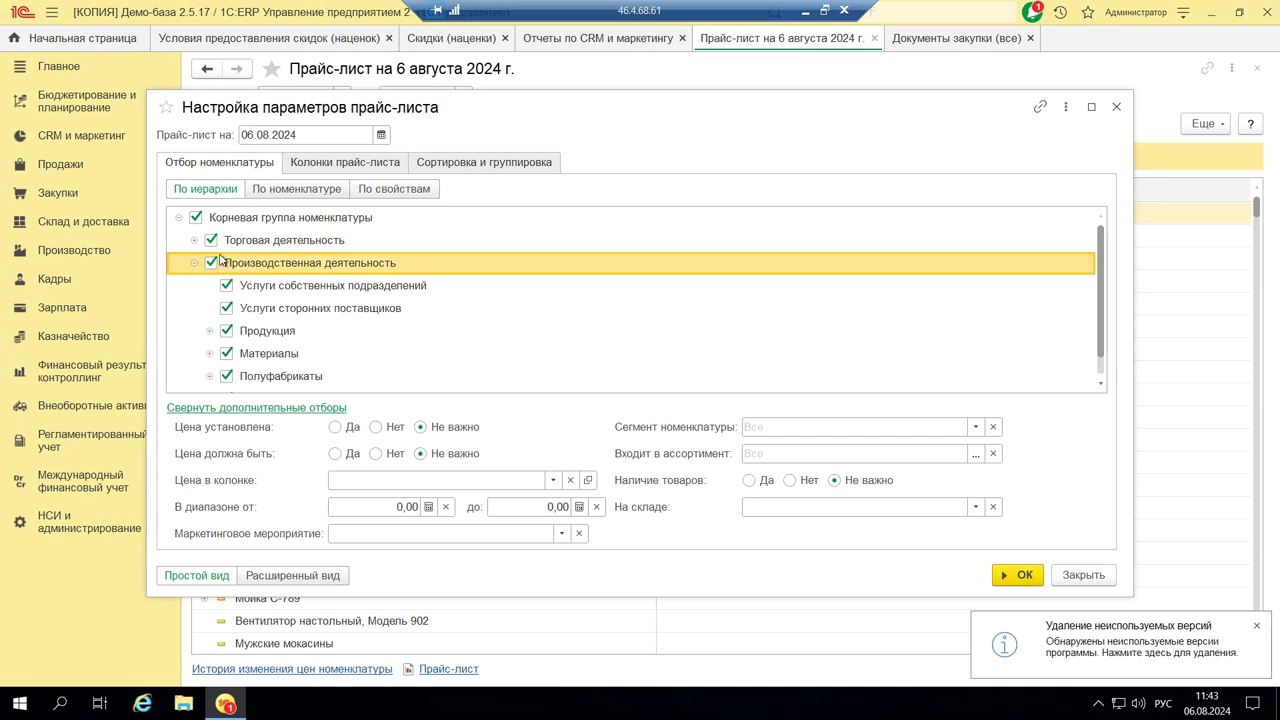
- View the item filter, switch the selection to «По свойствам» and set «Цена установлена» to «Да»
click(285, 190)
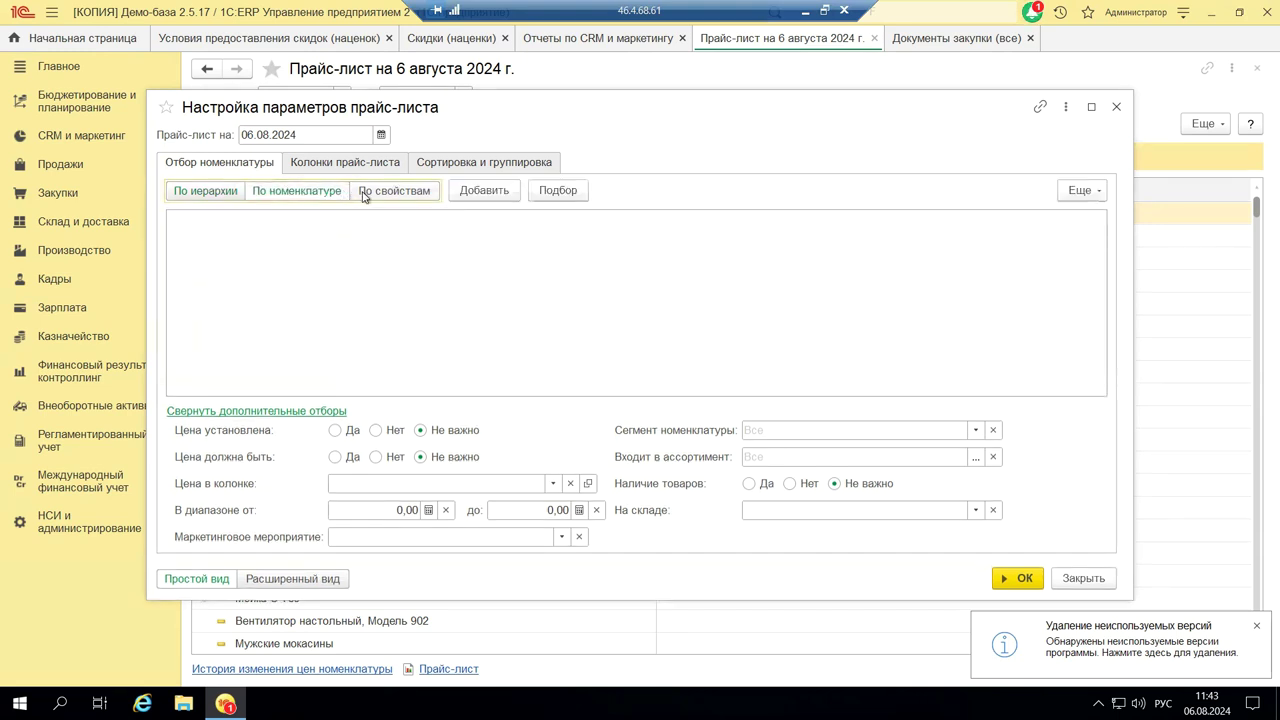
click(364, 196)
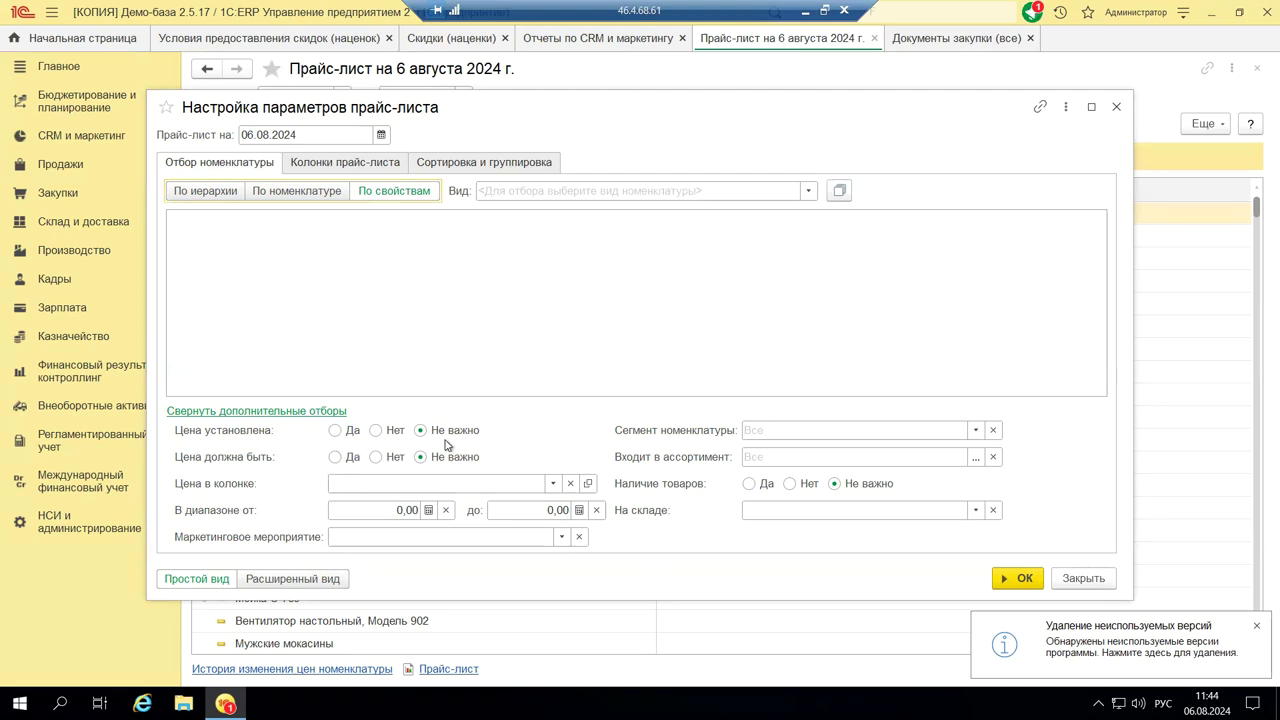
click(336, 430)
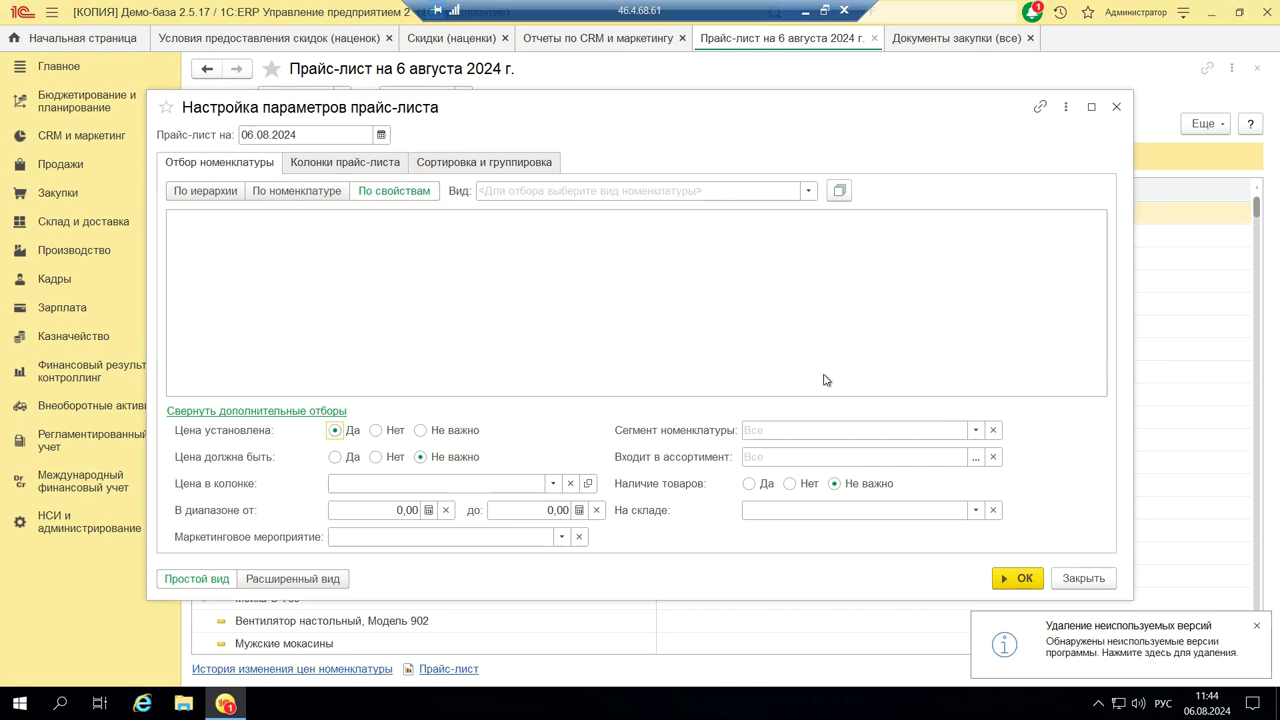
- Look through the available item segments and marketing events for the price list filter without choosing any
click(975, 431)
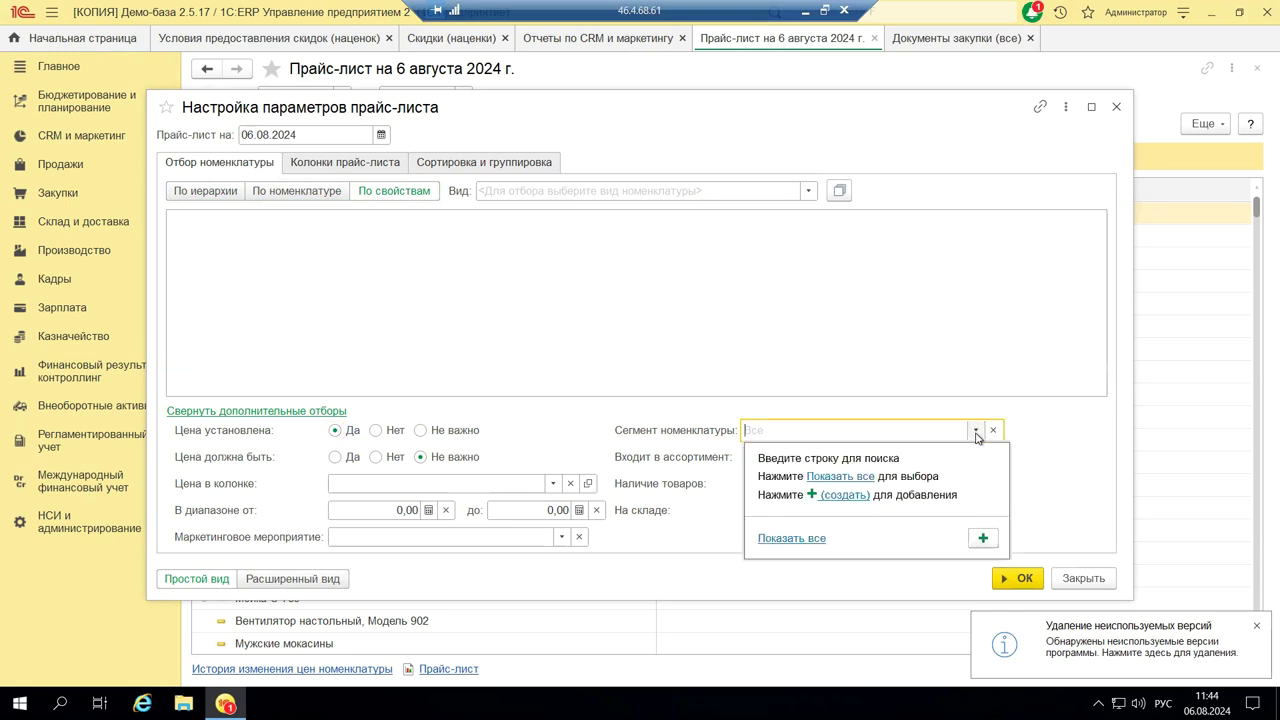
click(815, 478)
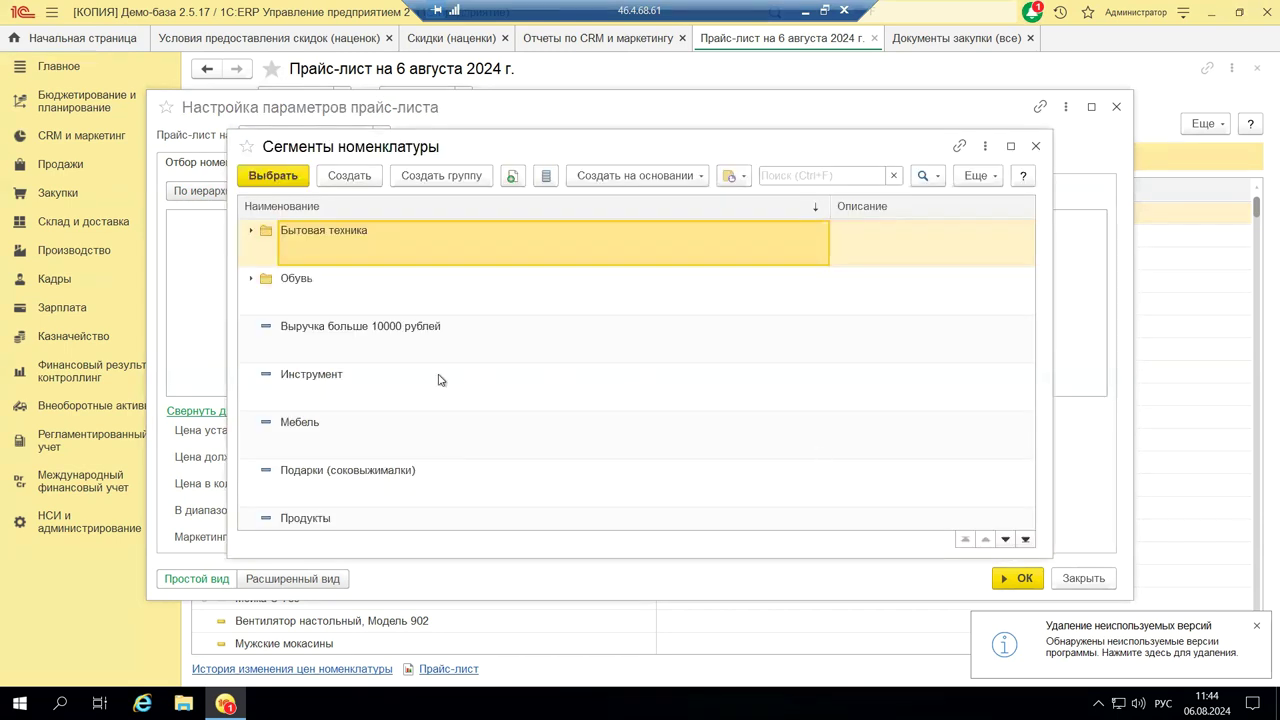
click(1036, 146)
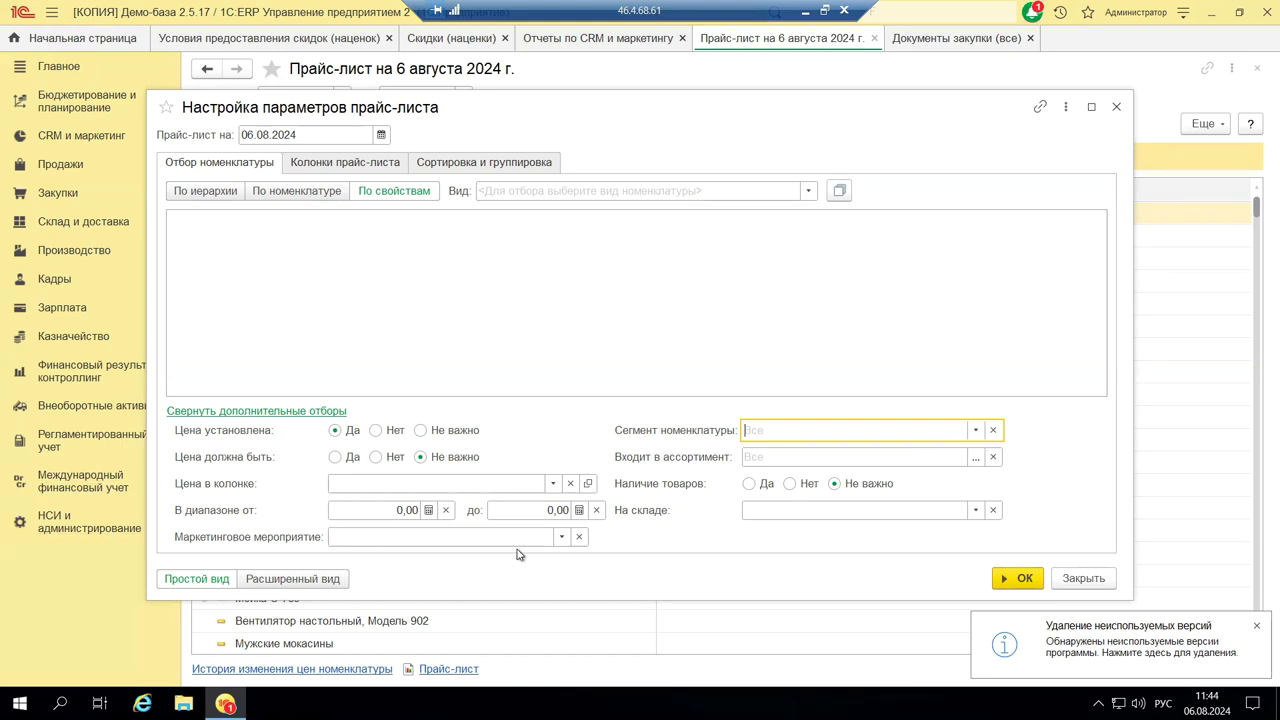
click(562, 537)
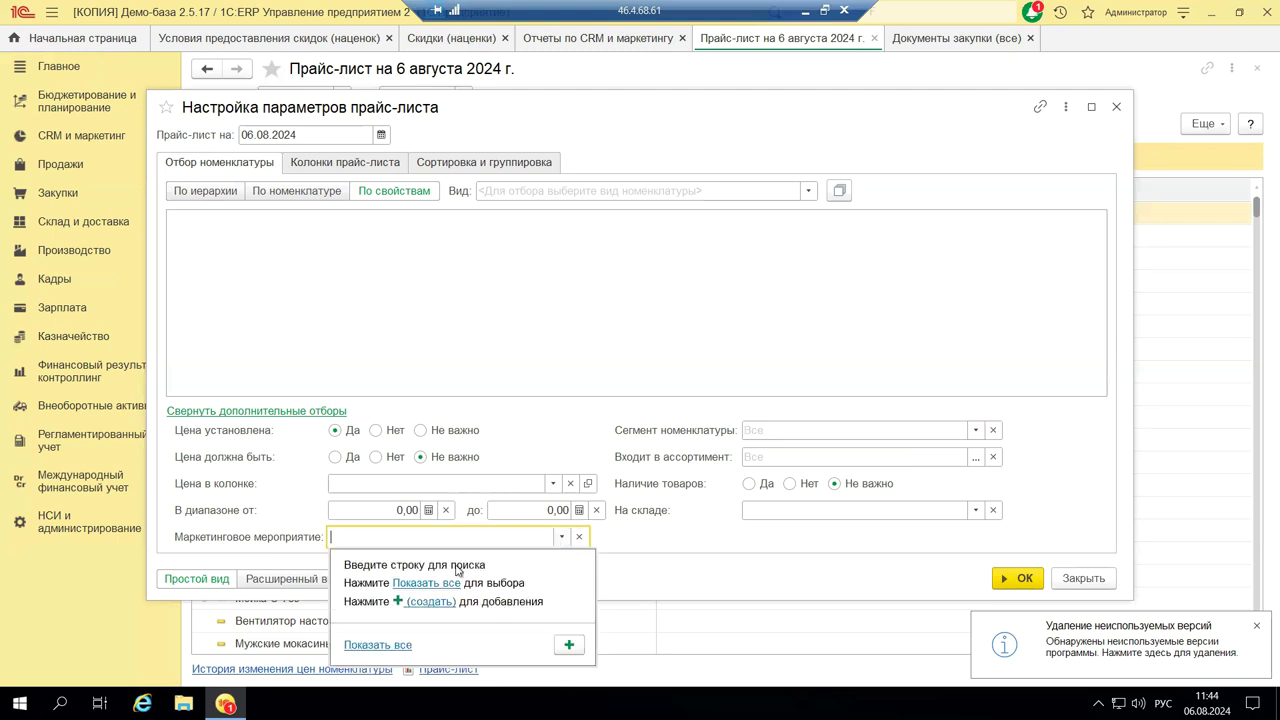
click(428, 583)
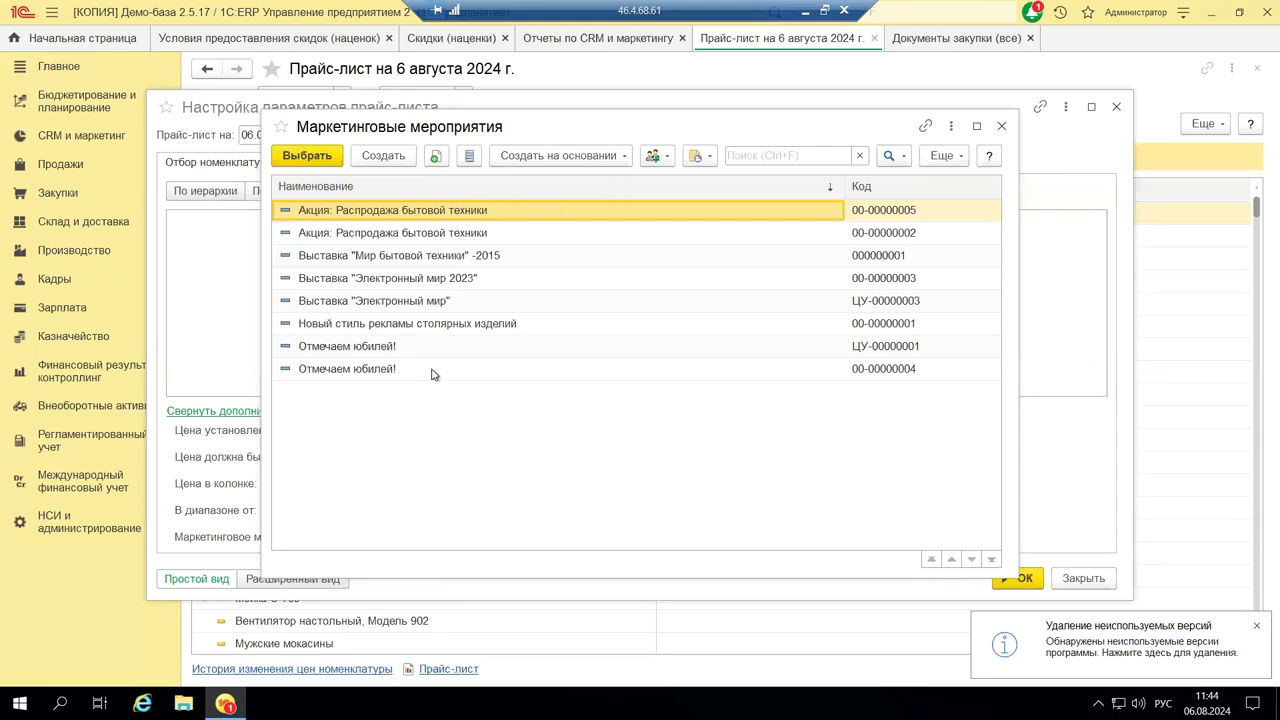
click(1001, 127)
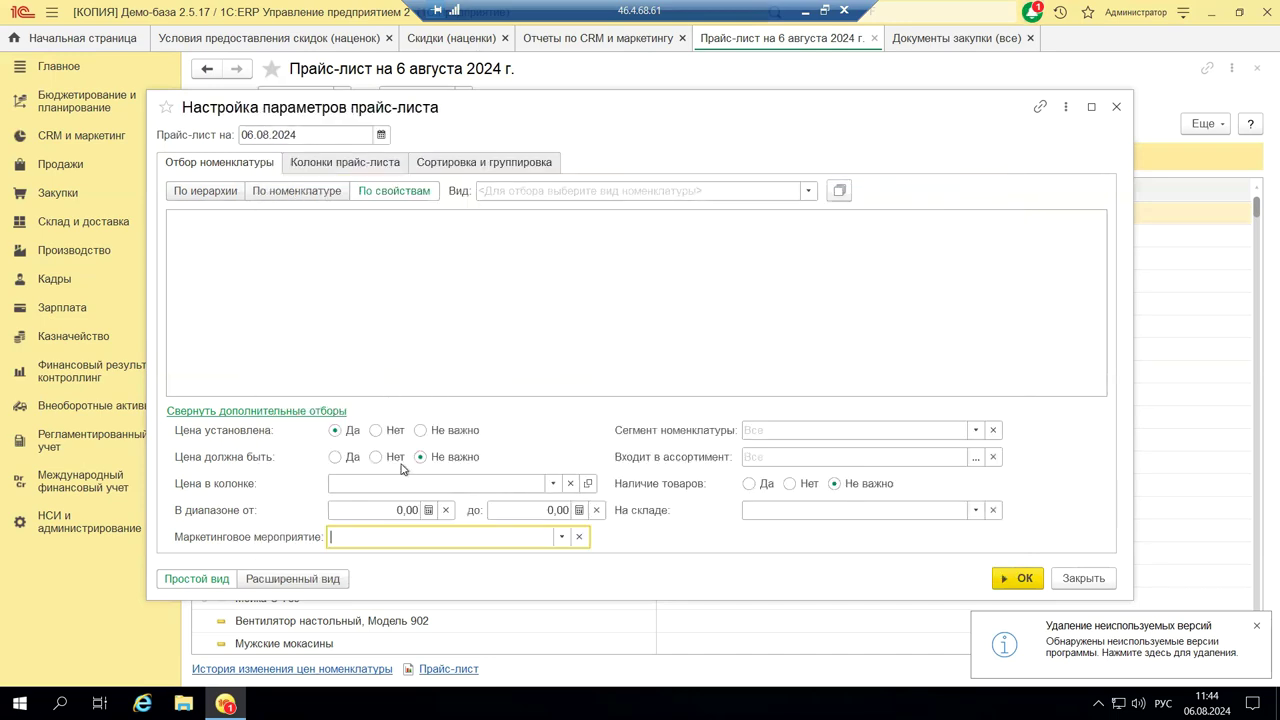
- Try selecting the price types «Тестовая» and «тест соглашения оптовая» as price list columns, and clear both selections
click(343, 164)
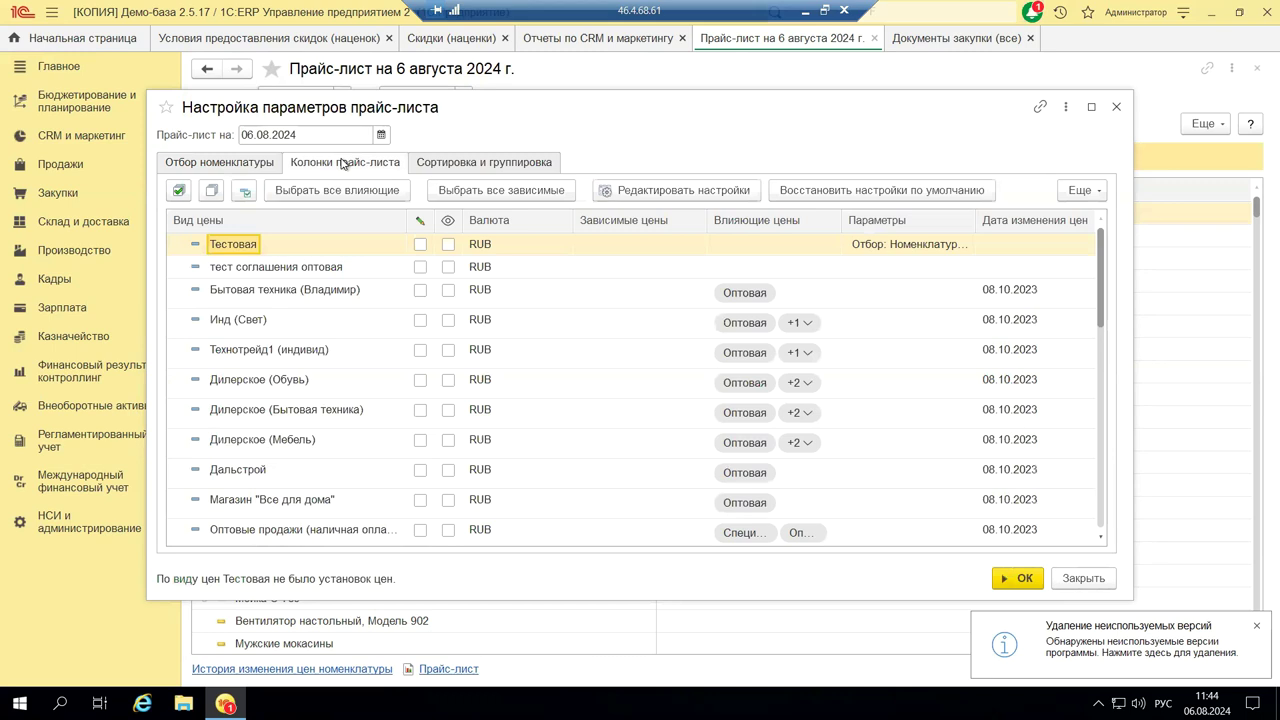
click(421, 247)
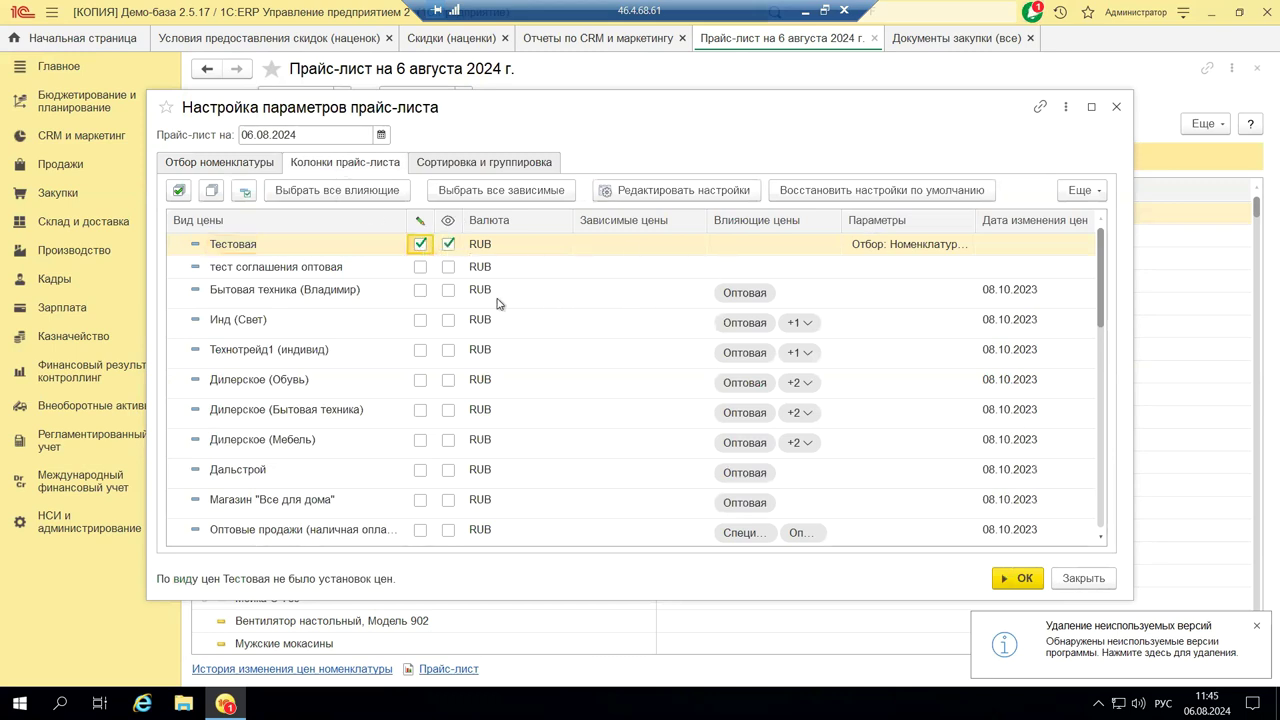
click(420, 267)
click(416, 297)
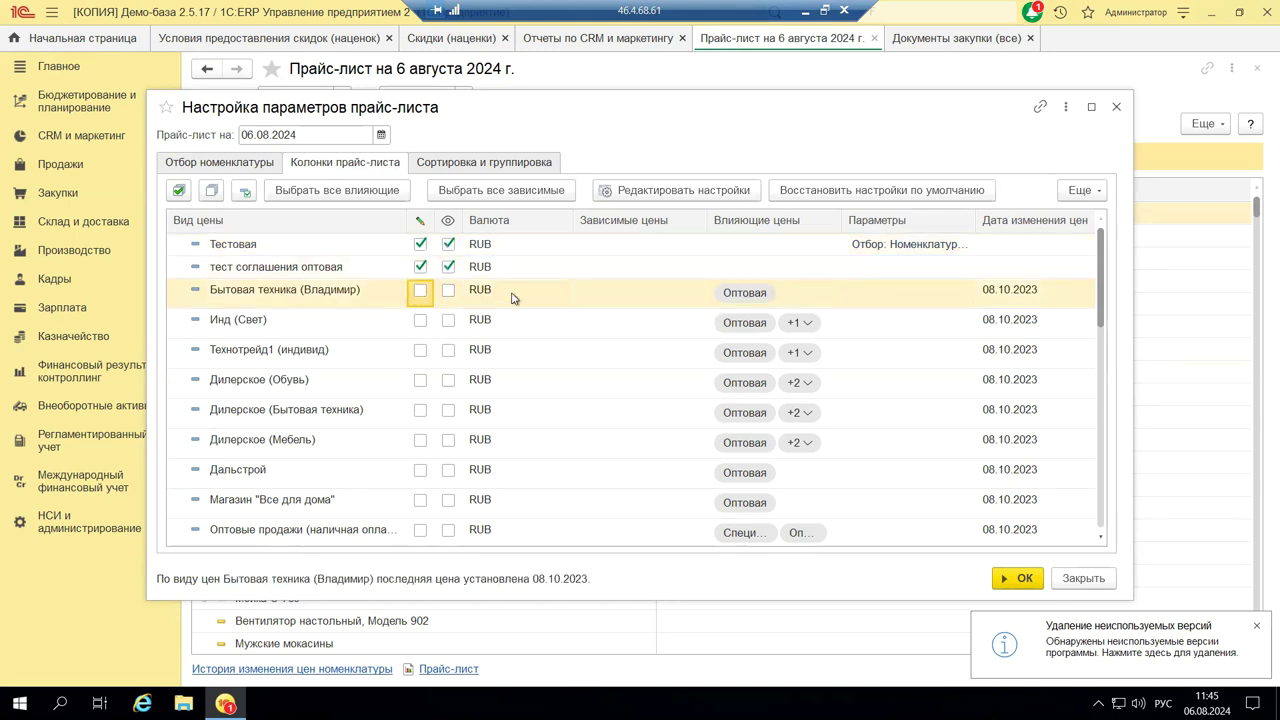
click(420, 267)
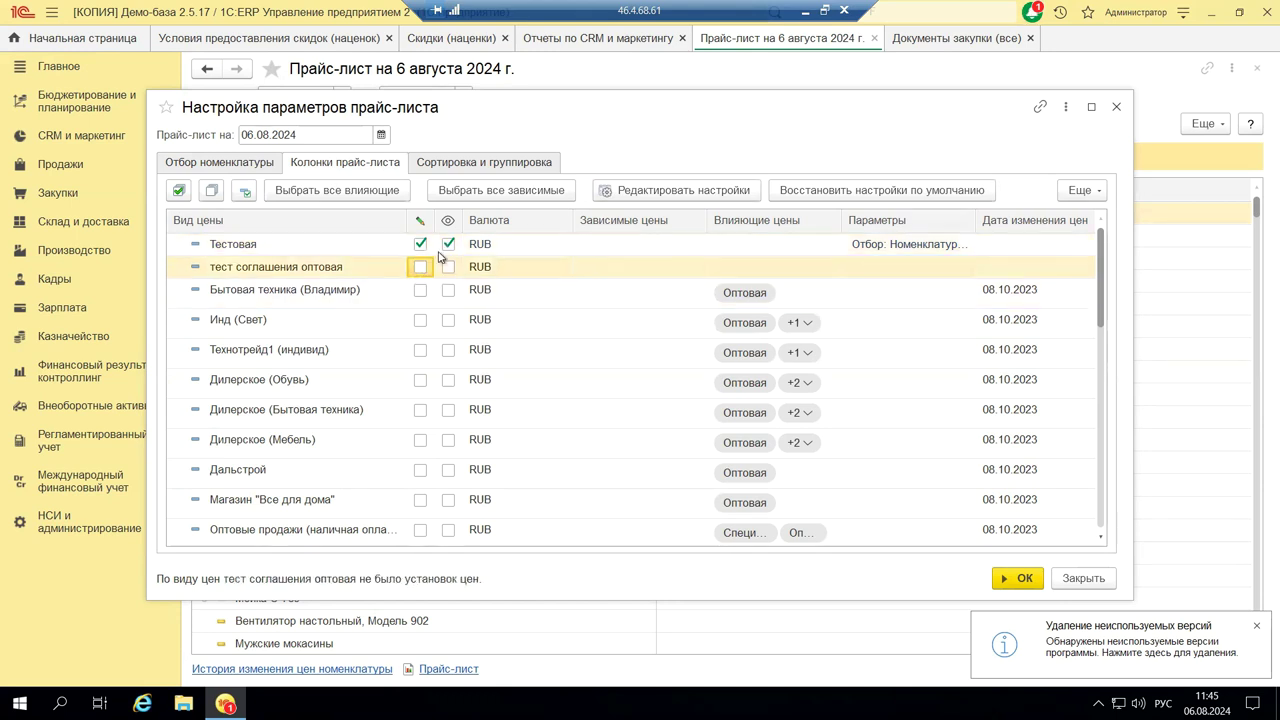
click(421, 246)
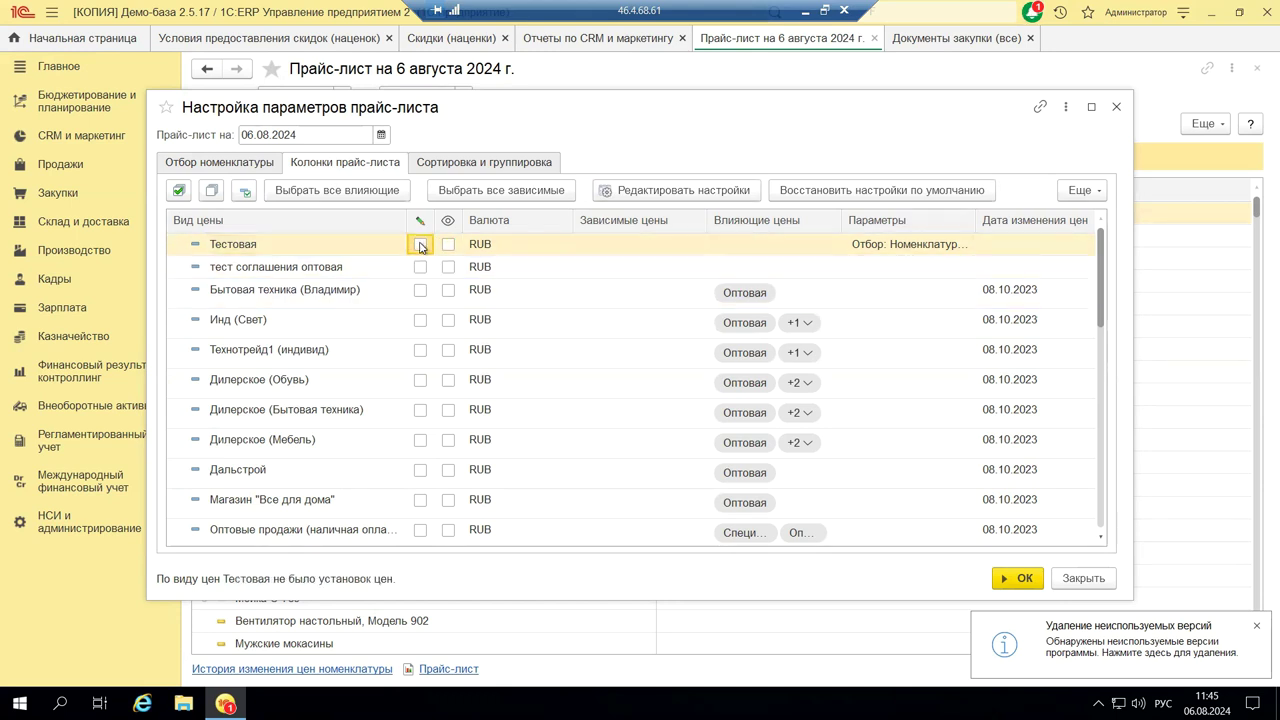
- View the price list's sorting and grouping settings and close the parameters without applying them
click(459, 166)
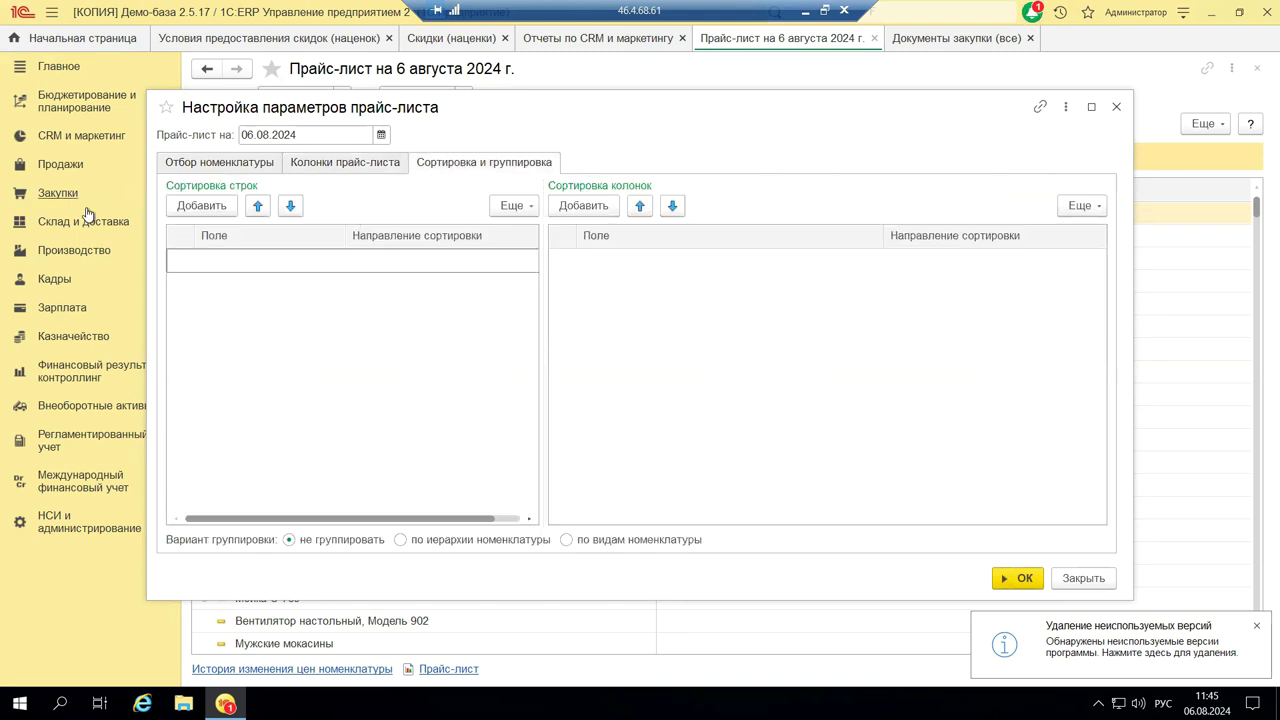
click(1113, 107)
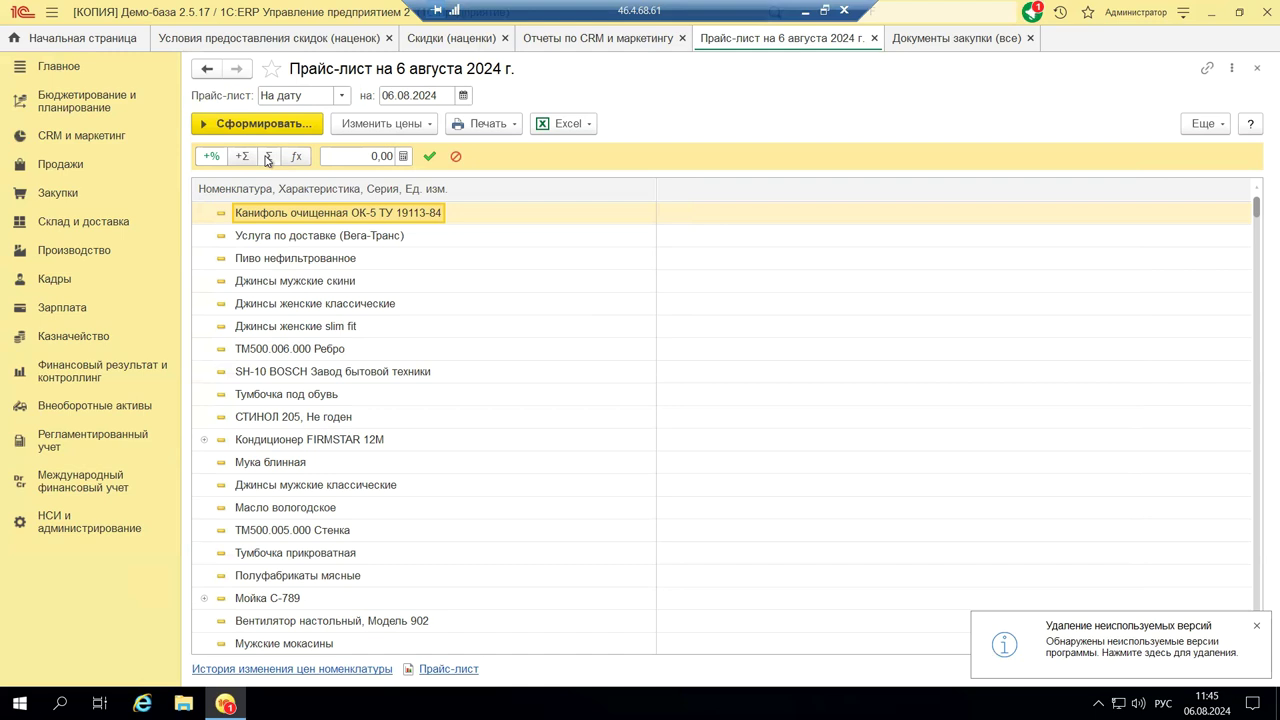
- View the price change options for the price list, including percentage change and formula calculation, without changing any price
click(378, 124)
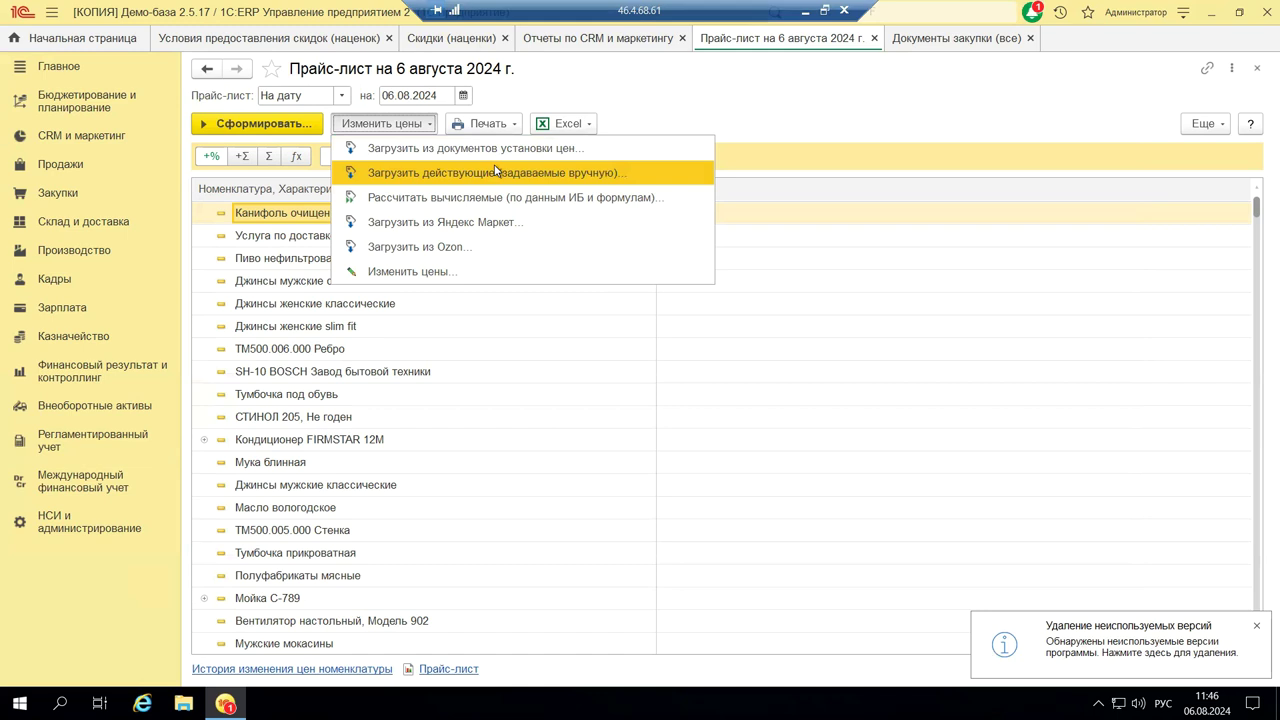
click(464, 275)
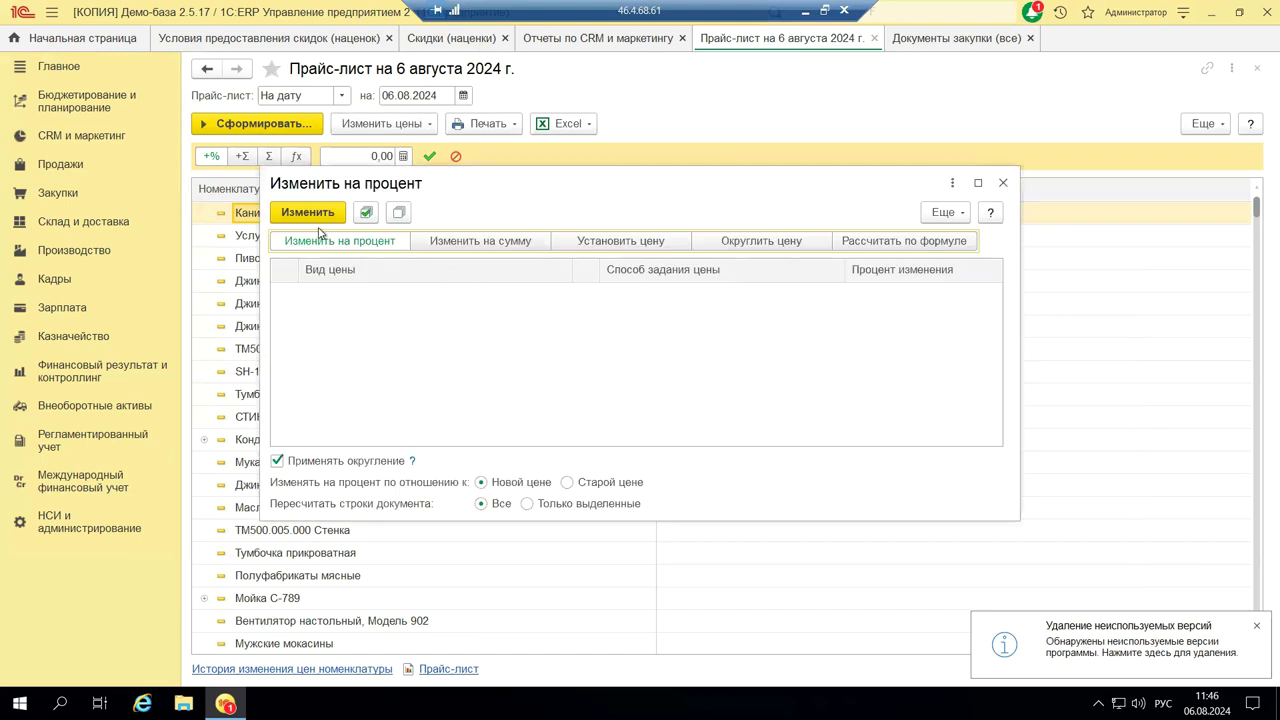
mouse_move(315, 244)
click(945, 242)
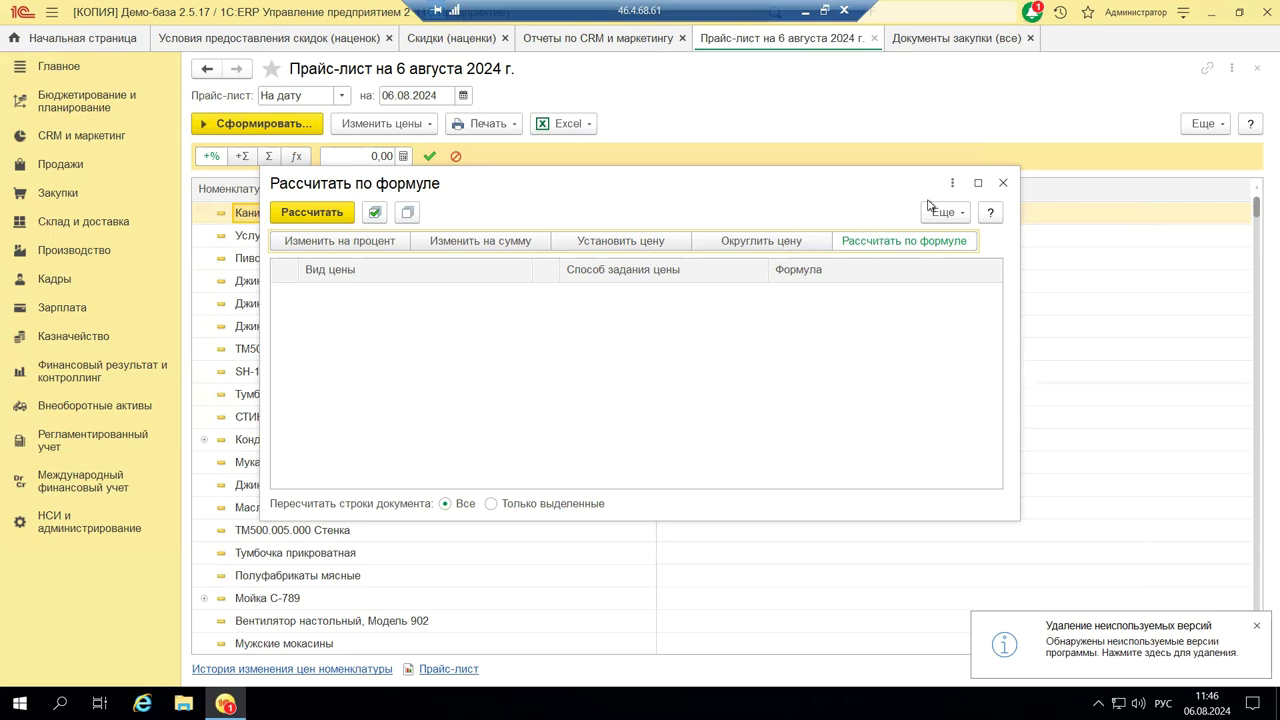
click(1005, 183)
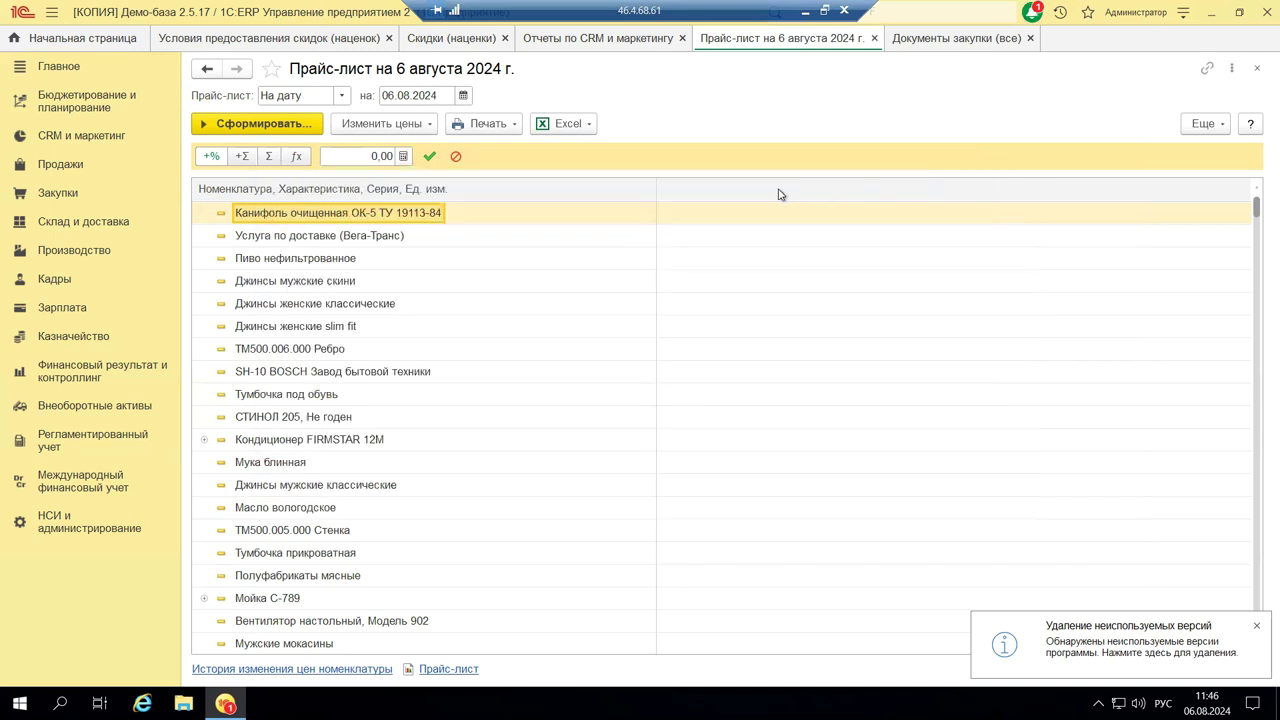
- Preview the «Установка цен номенклатуры» print form with all prices, close it and view the Excel exchange options
click(515, 125)
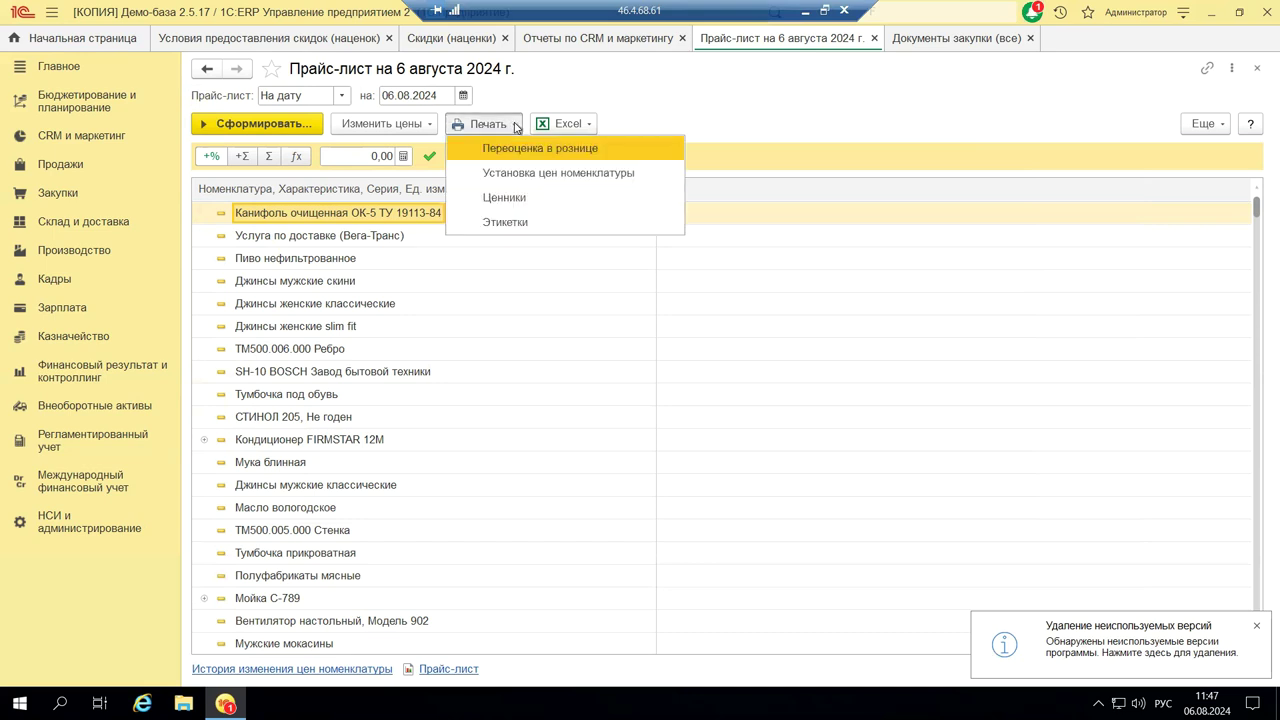
click(522, 175)
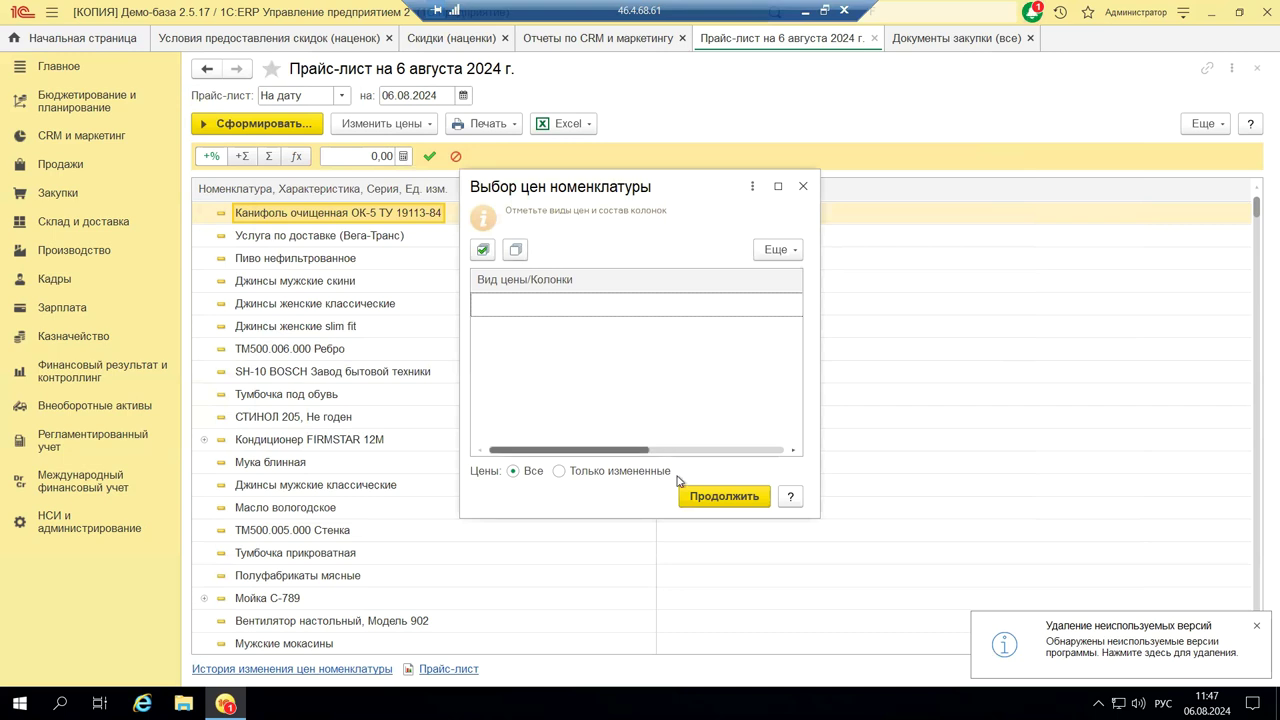
click(740, 498)
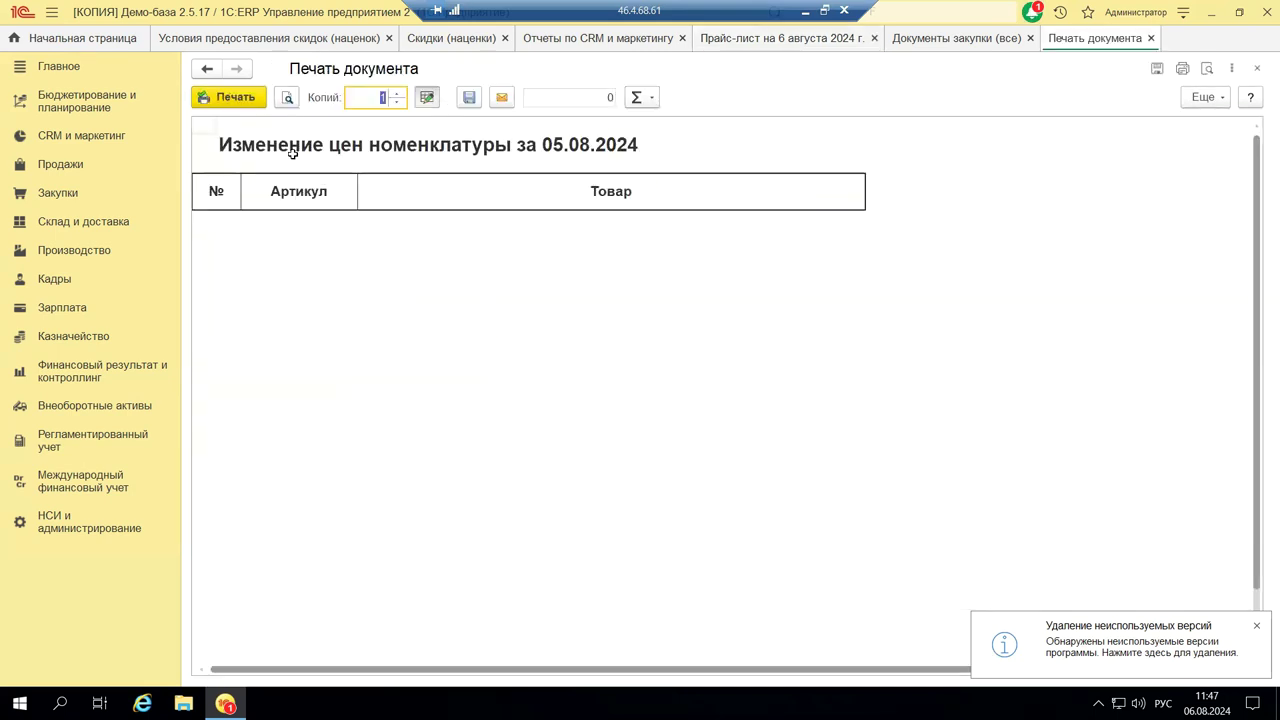
click(1257, 69)
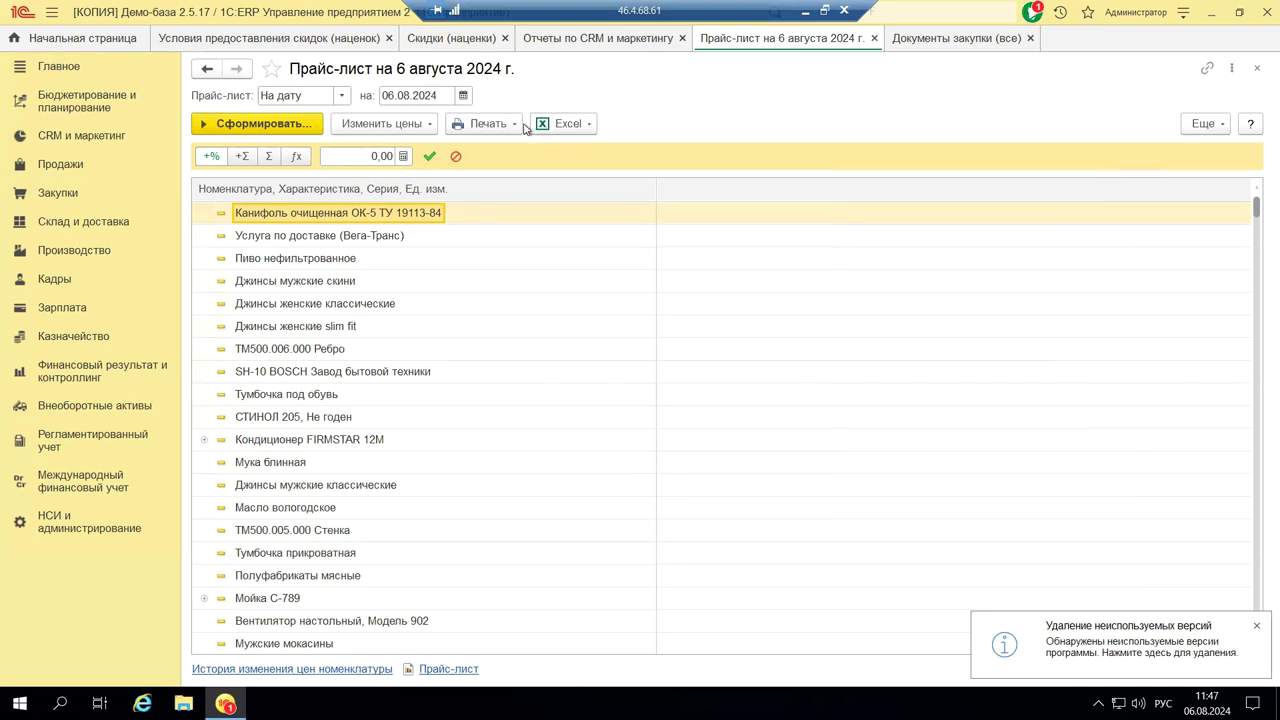
click(572, 125)
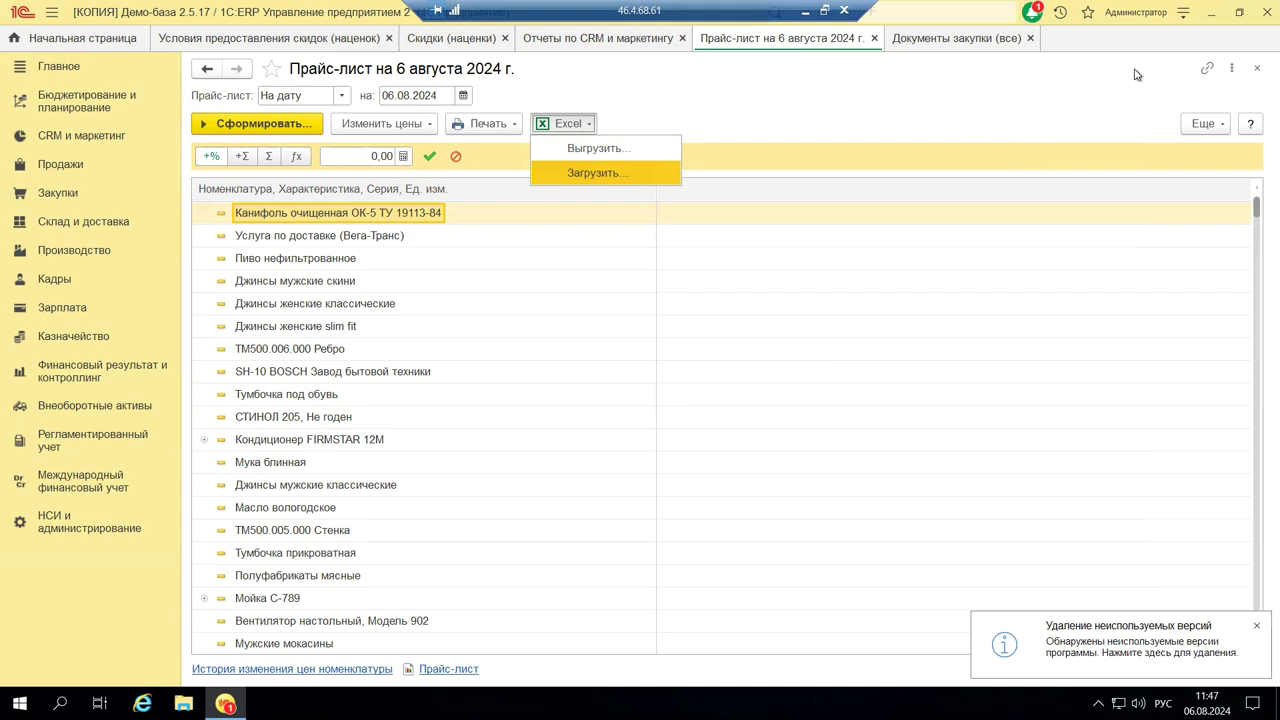
- Switch to the PowerPoint presentation, view slide 20 on setting prices from a receipt document, and return to the remote 1C:ERP session
click(806, 10)
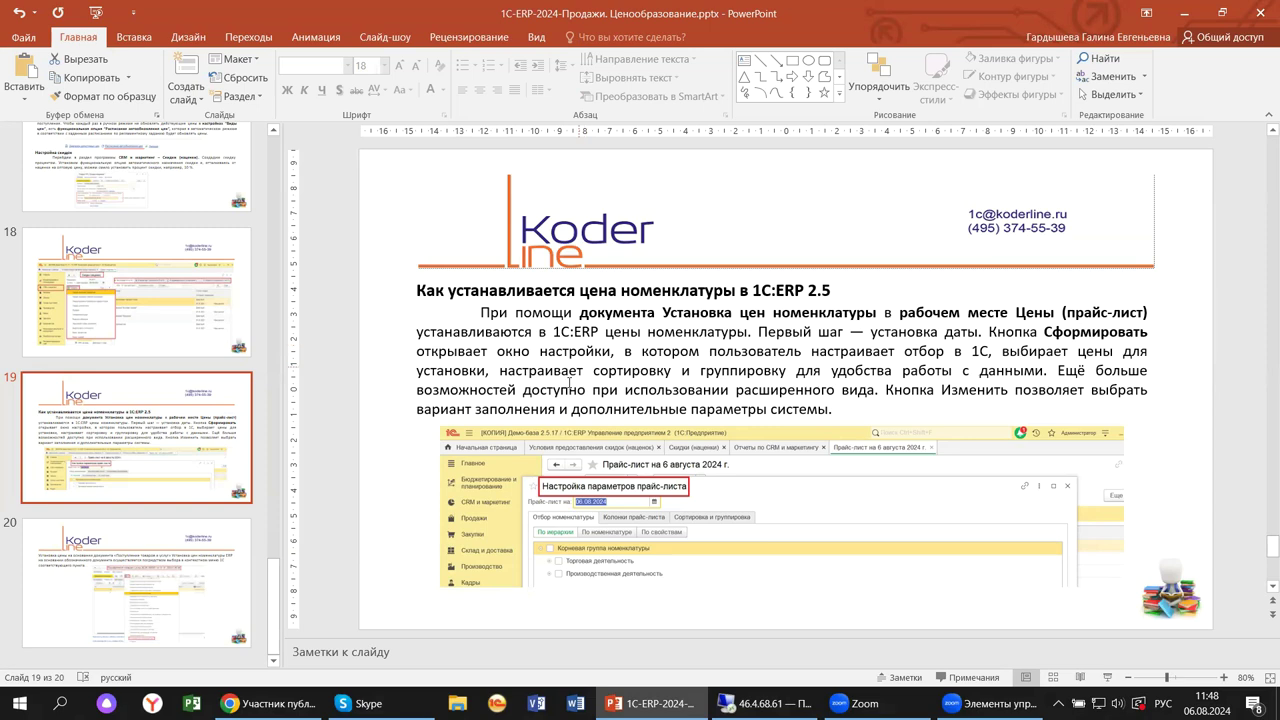
click(120, 606)
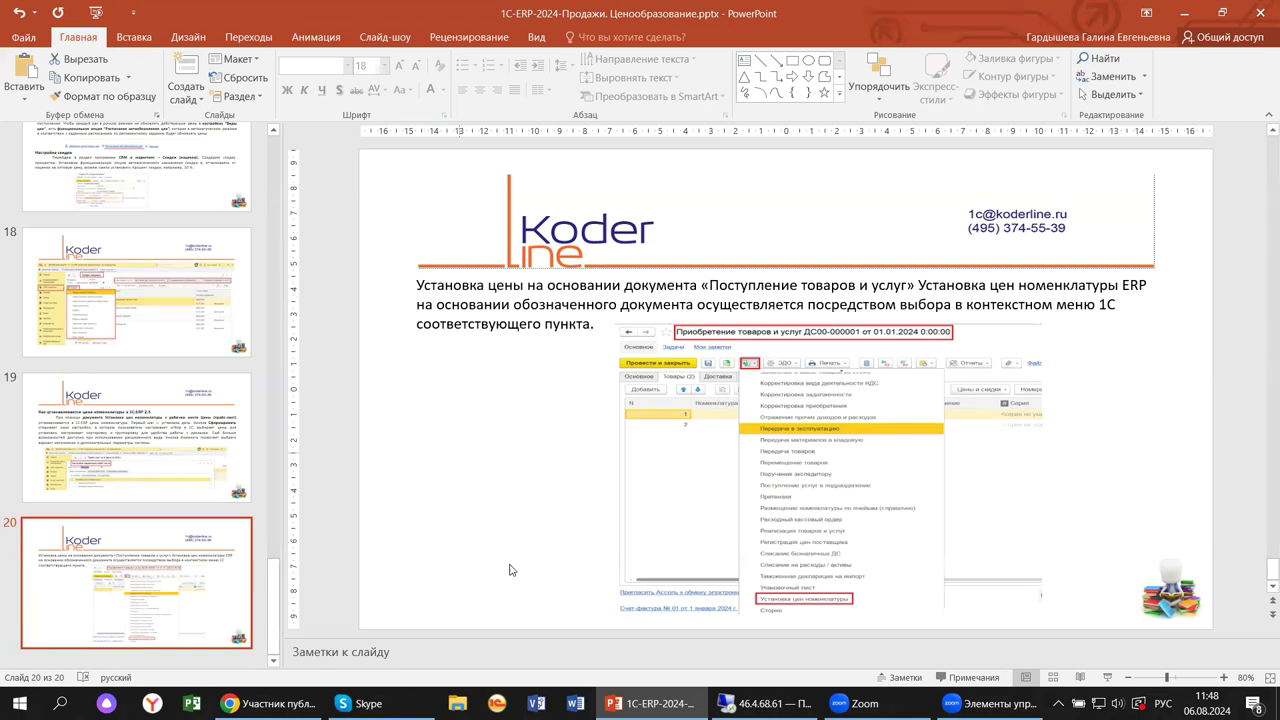
mouse_move(765, 704)
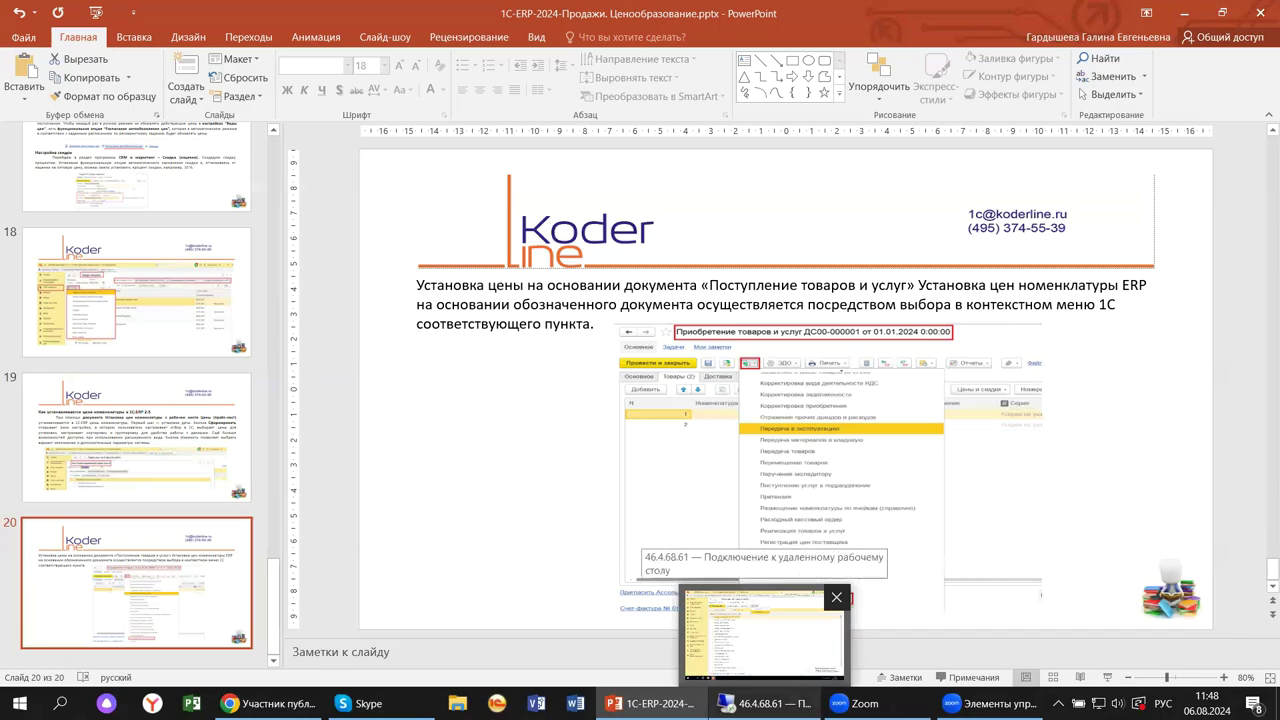
click(760, 704)
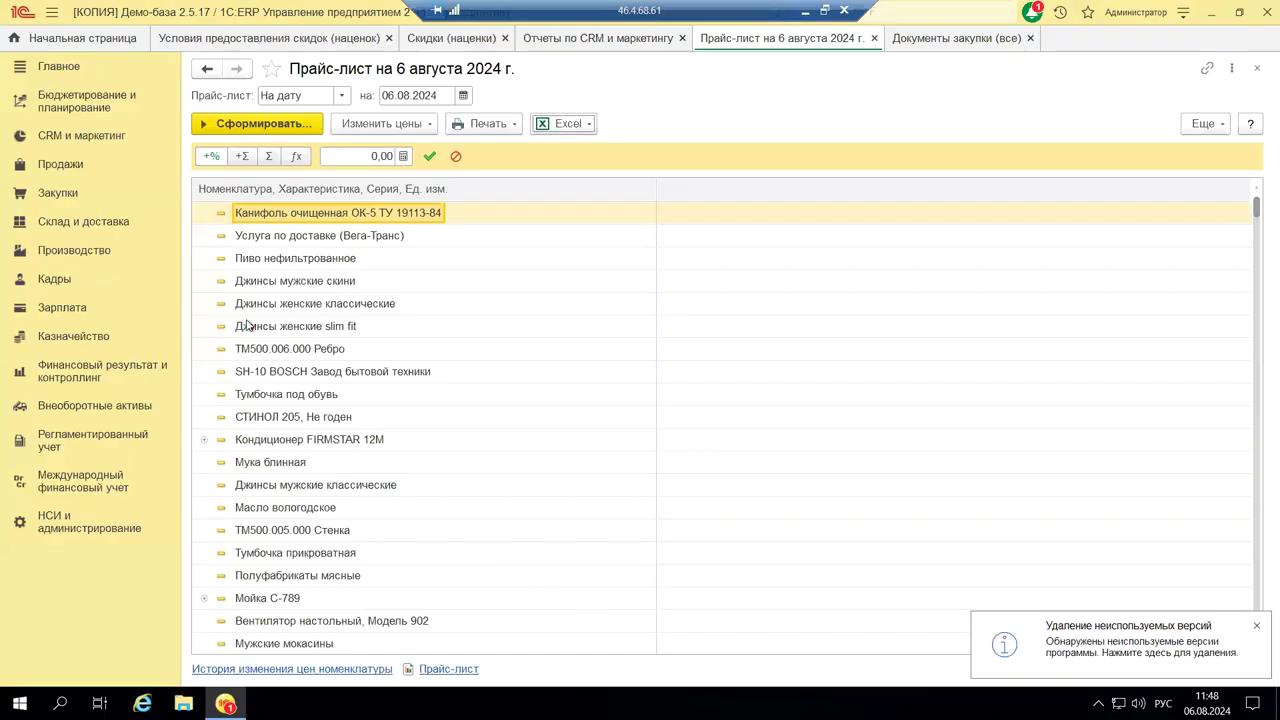
- Close the price list and bring up «Документы закупки (все)» from the purchasing section
click(1258, 68)
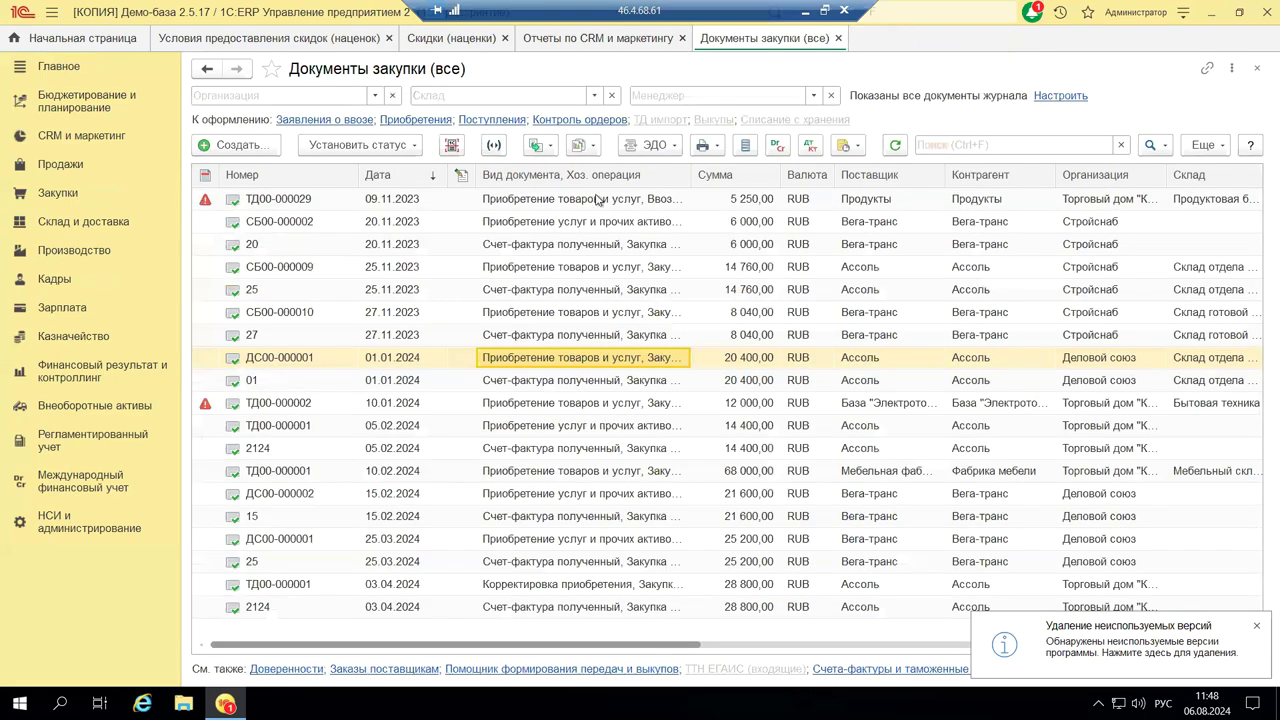
click(60, 166)
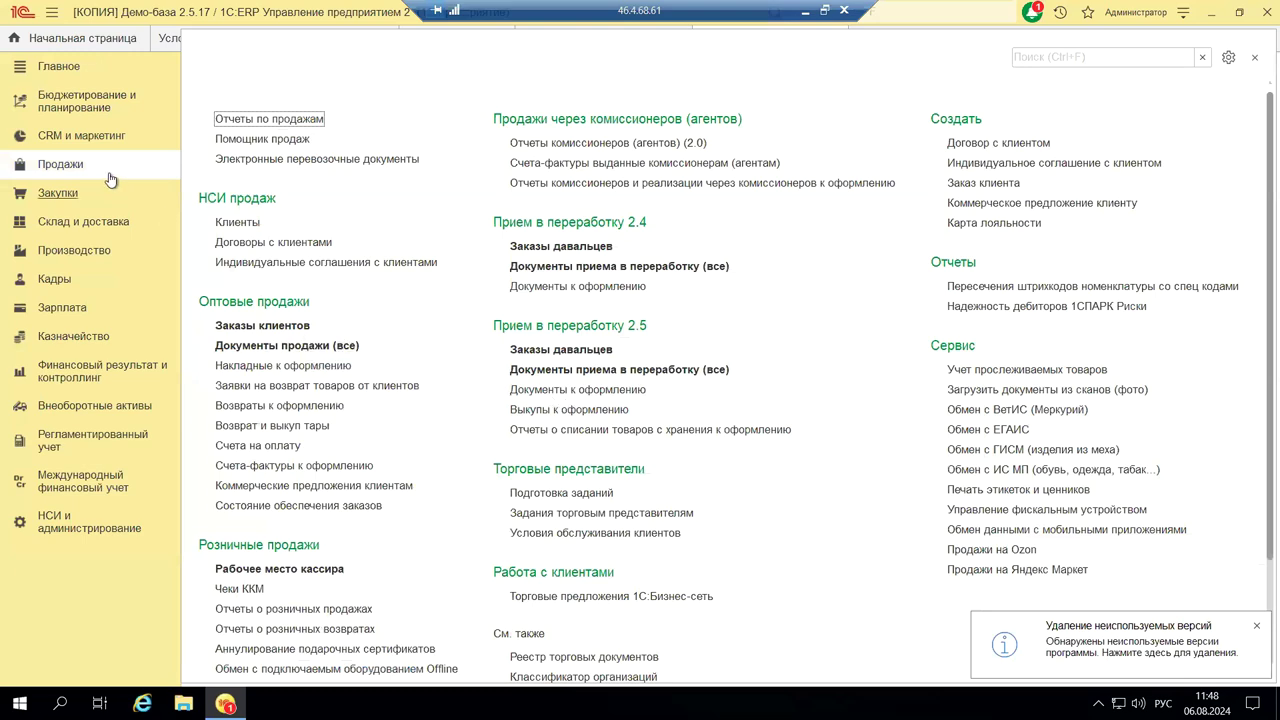
click(110, 203)
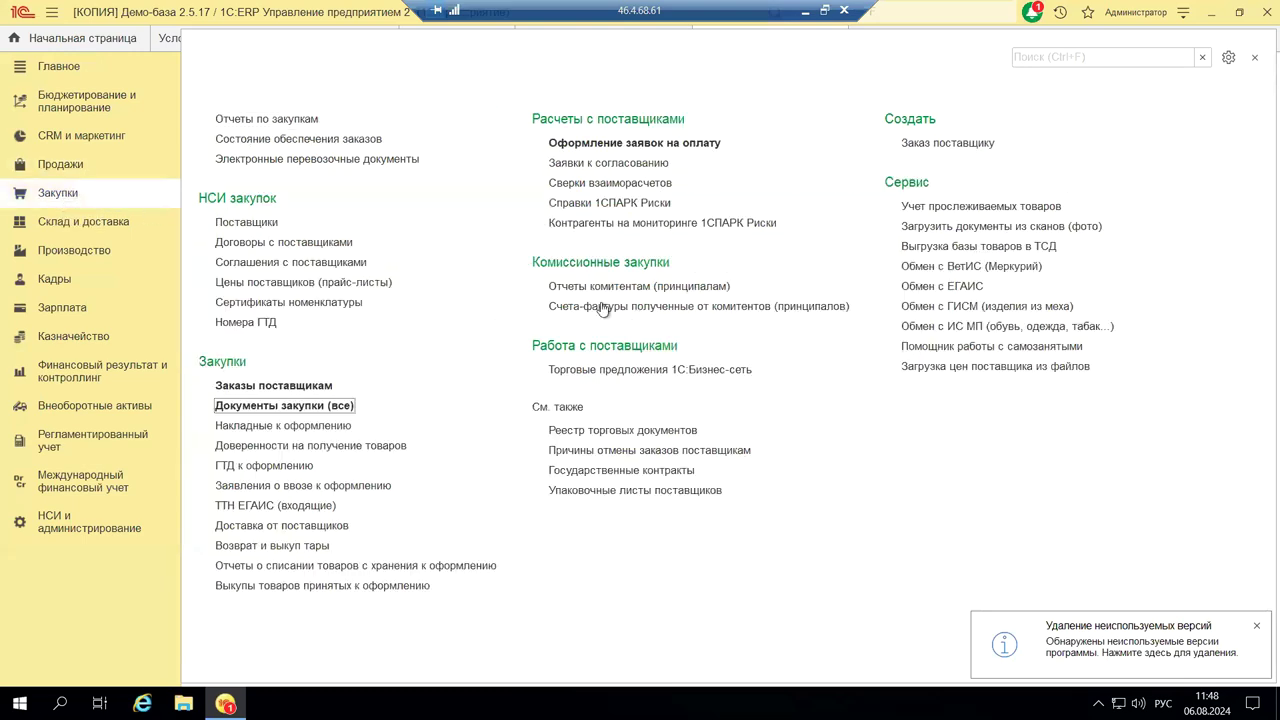
click(284, 406)
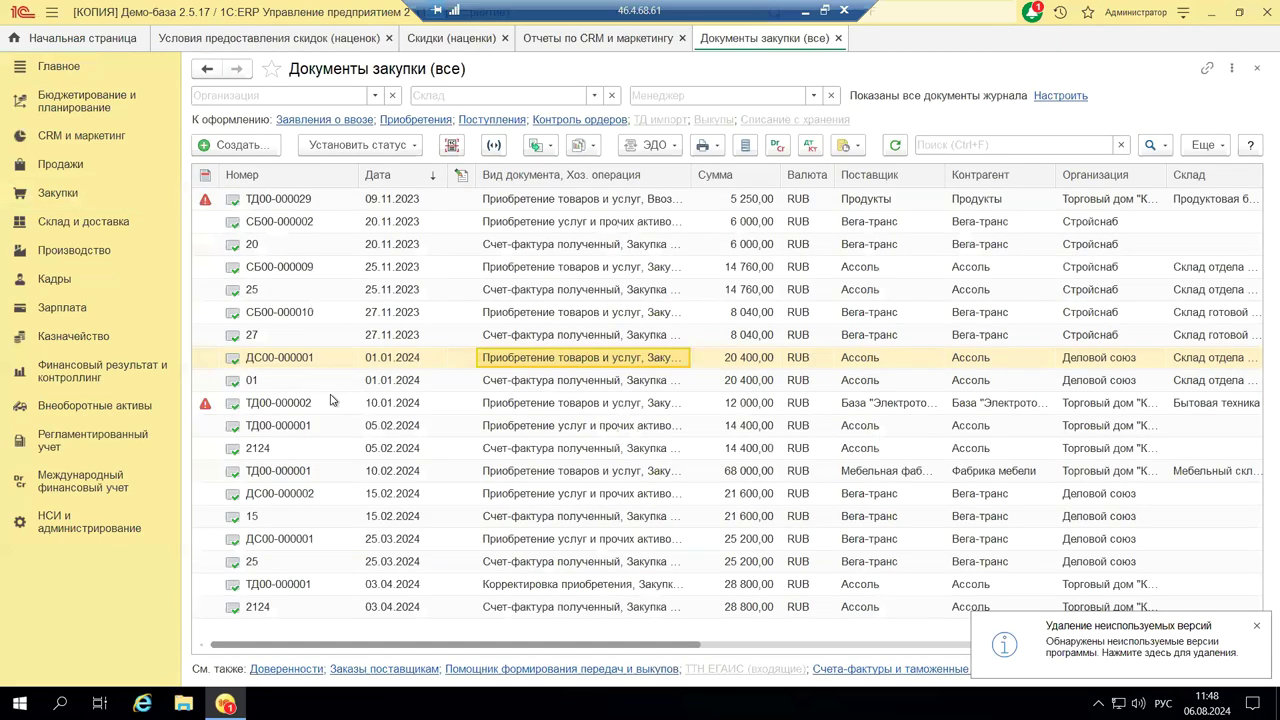
- Open the «Приобретение товаров и услуг» document from Ассоль dated 01.01.2024 and view its goods
click(566, 358)
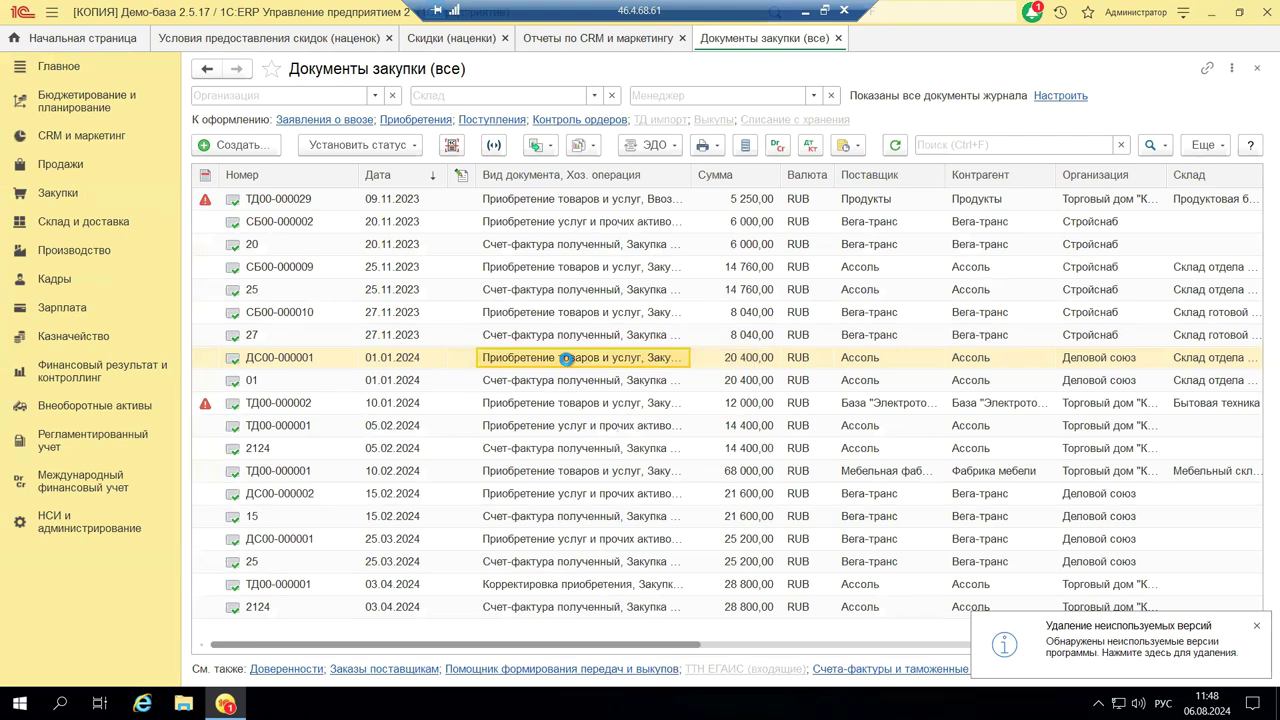
double_click(566, 358)
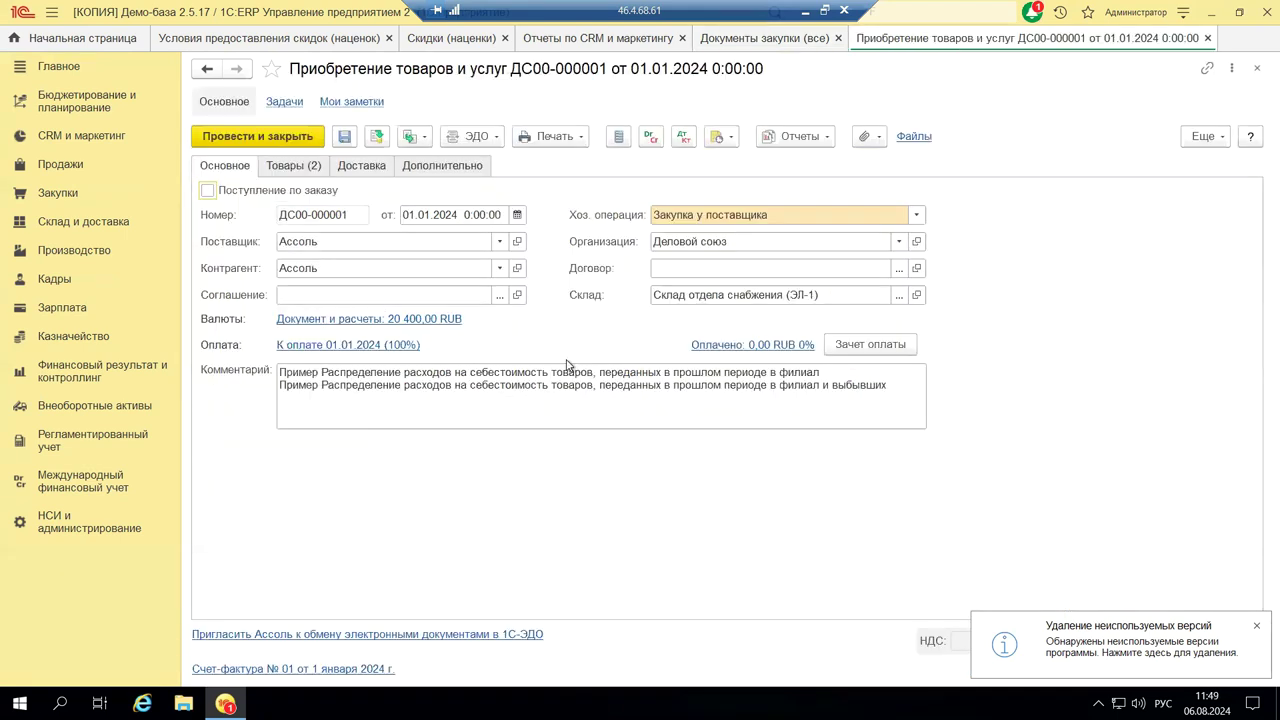
click(281, 168)
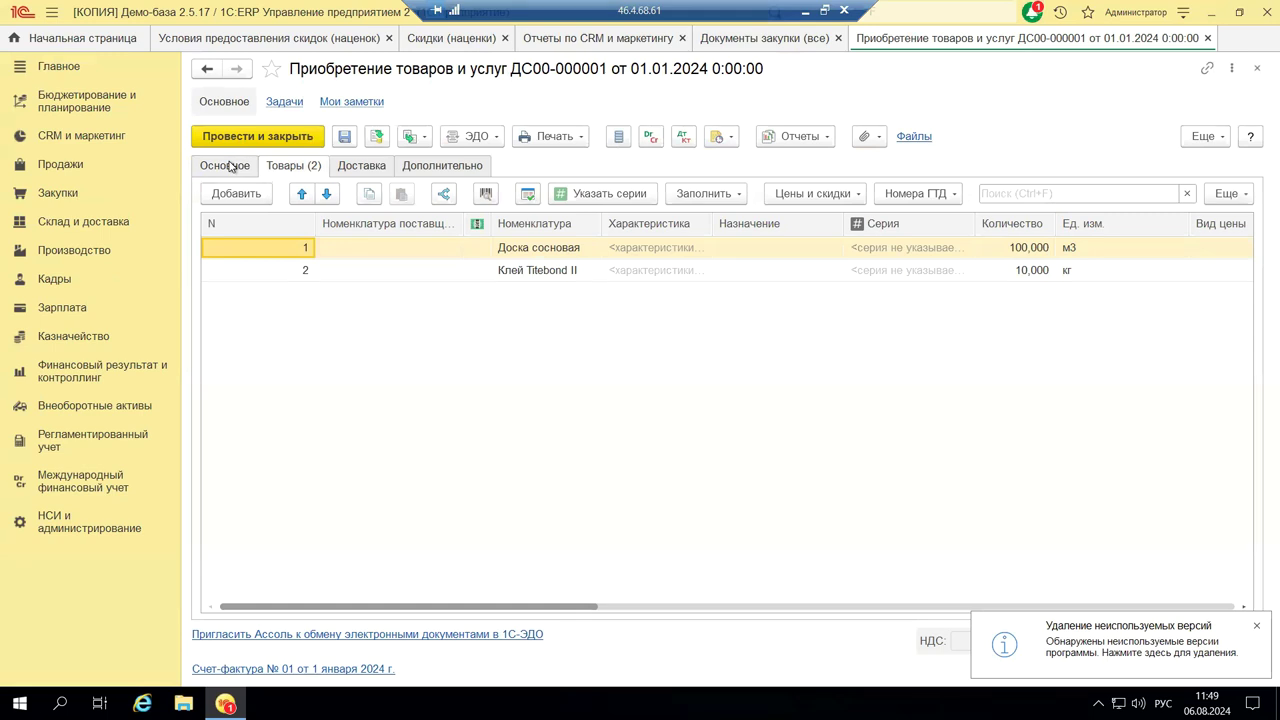
- Create an «Установка цен номенклатуры» document based on the open purchase document
click(424, 140)
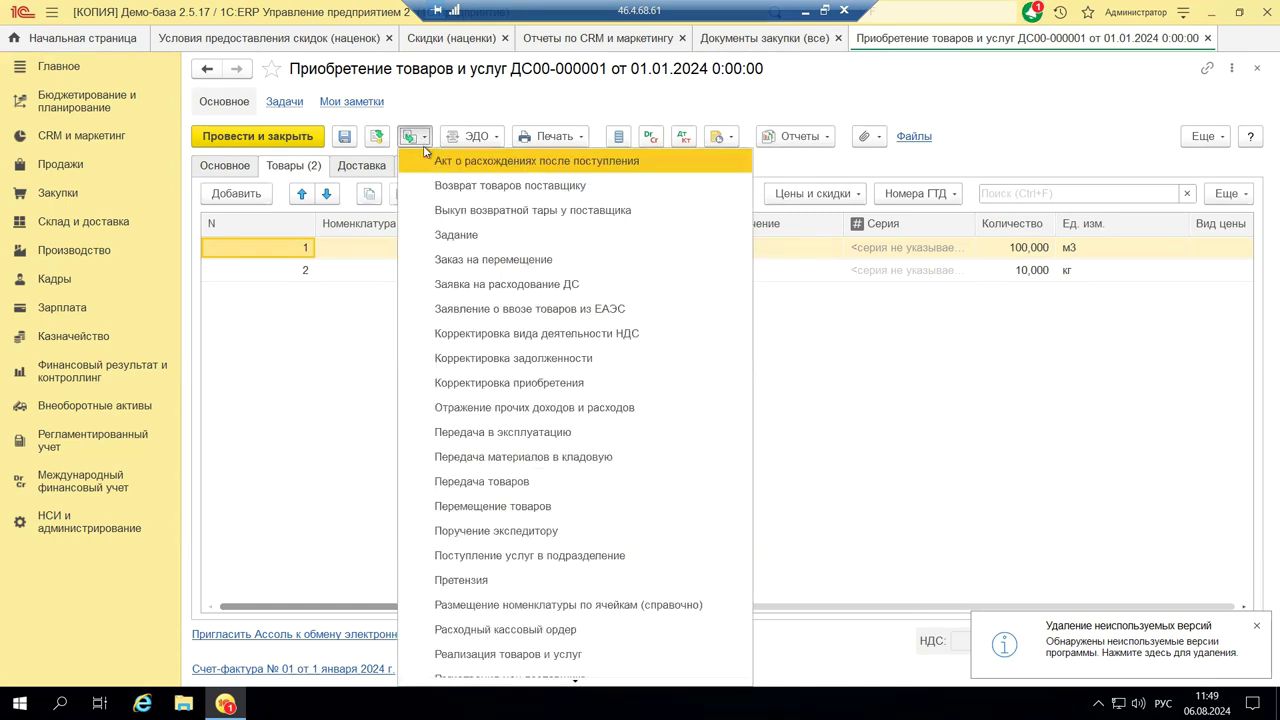
scroll(645, 333, down, 1)
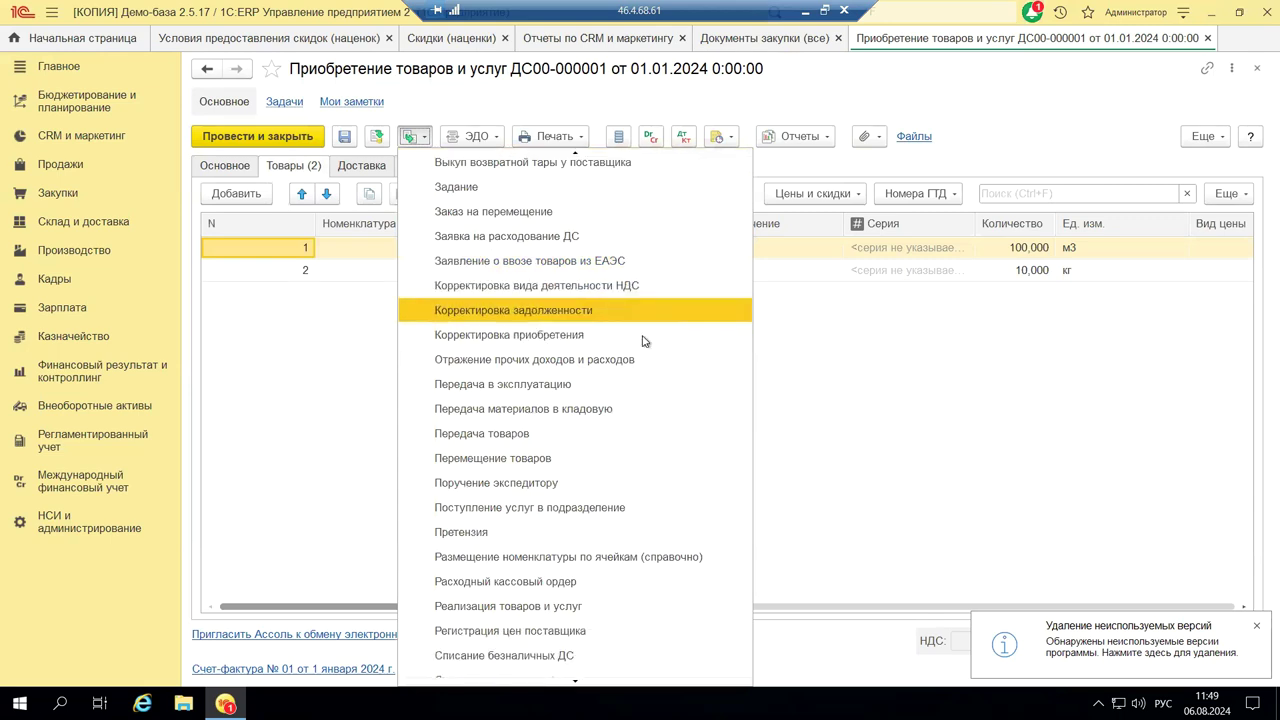
scroll(645, 341, down, 3)
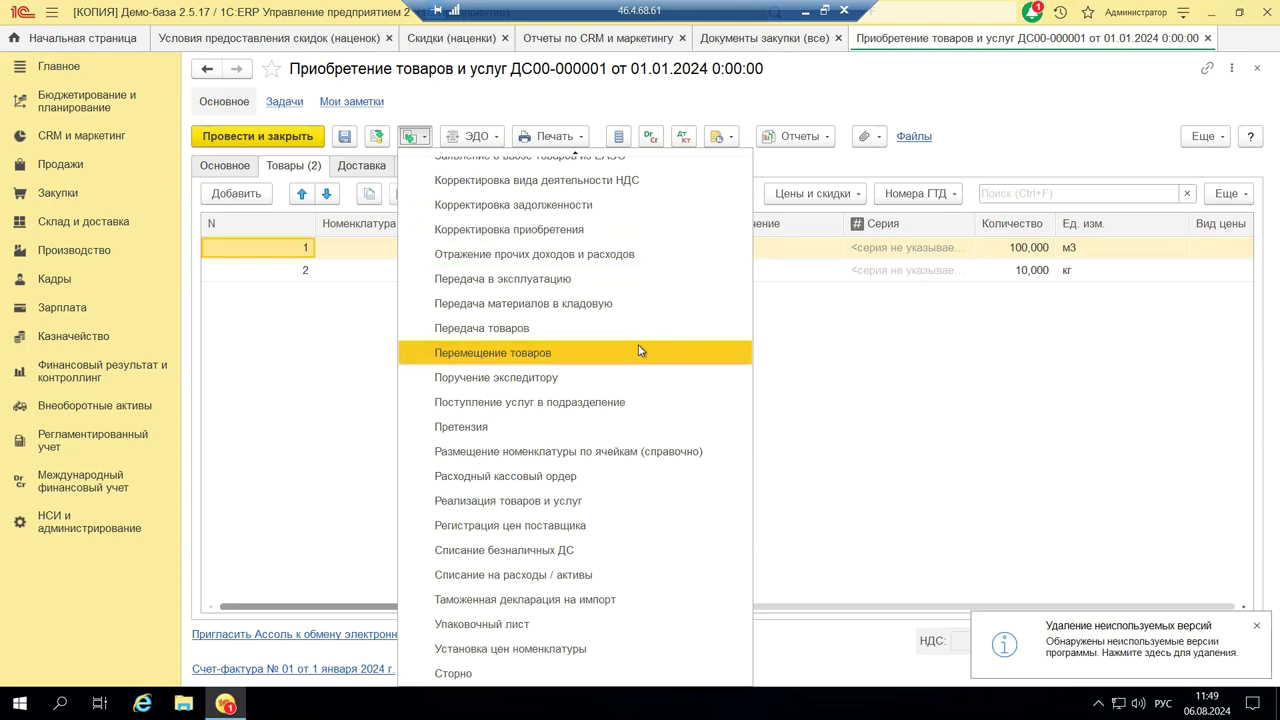
click(511, 651)
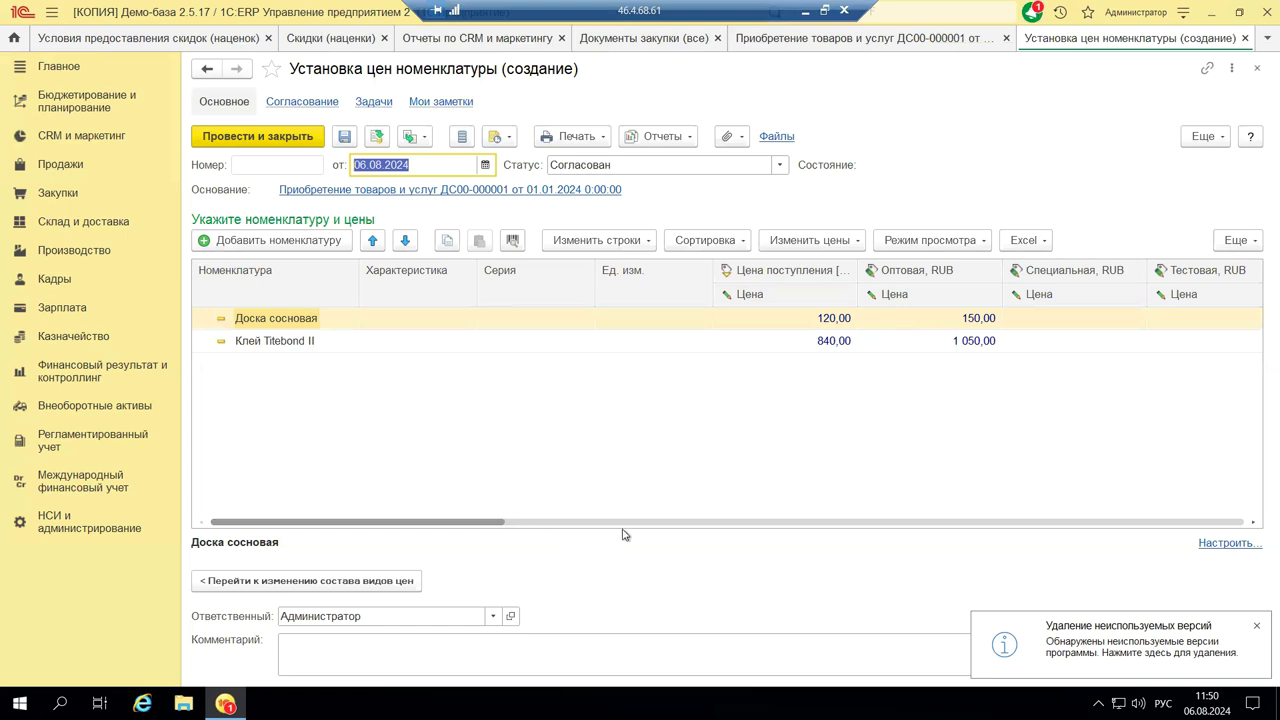
- Examine the price columns of the price-setting document and the formula behind the «Дилерская» price for «Доска сосновая»
drag(497, 523, 688, 528)
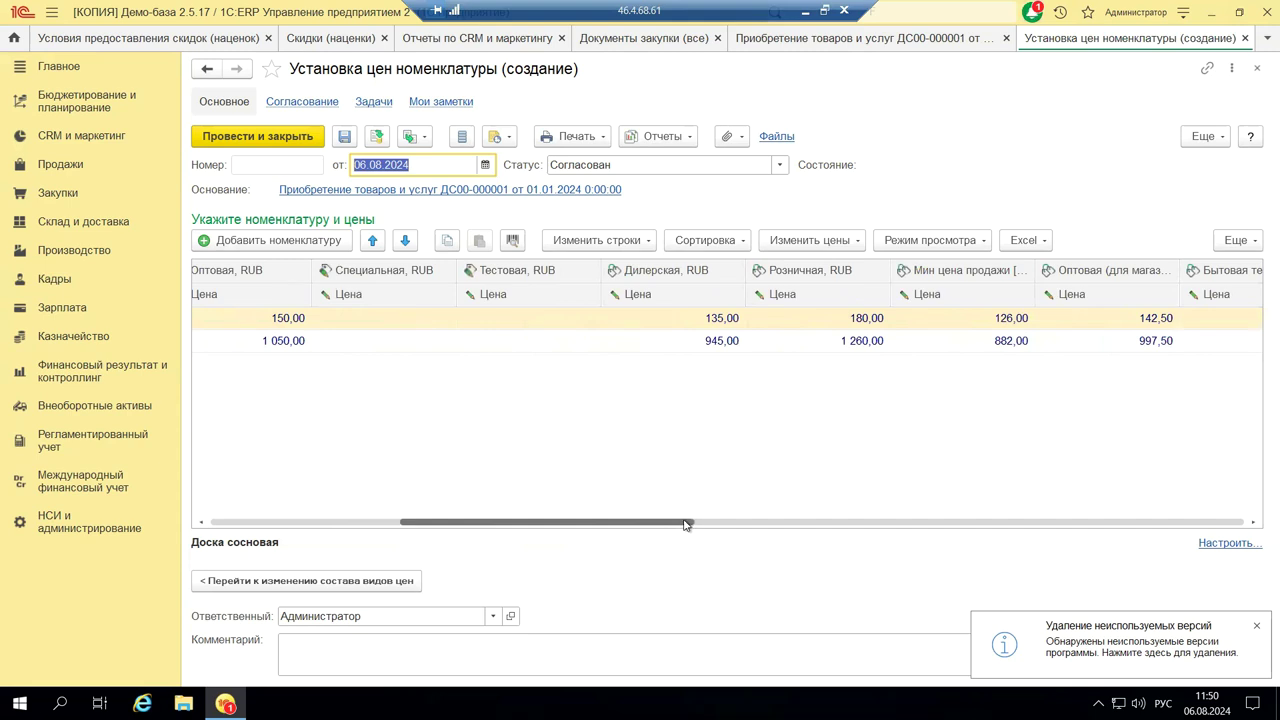
drag(688, 528, 703, 528)
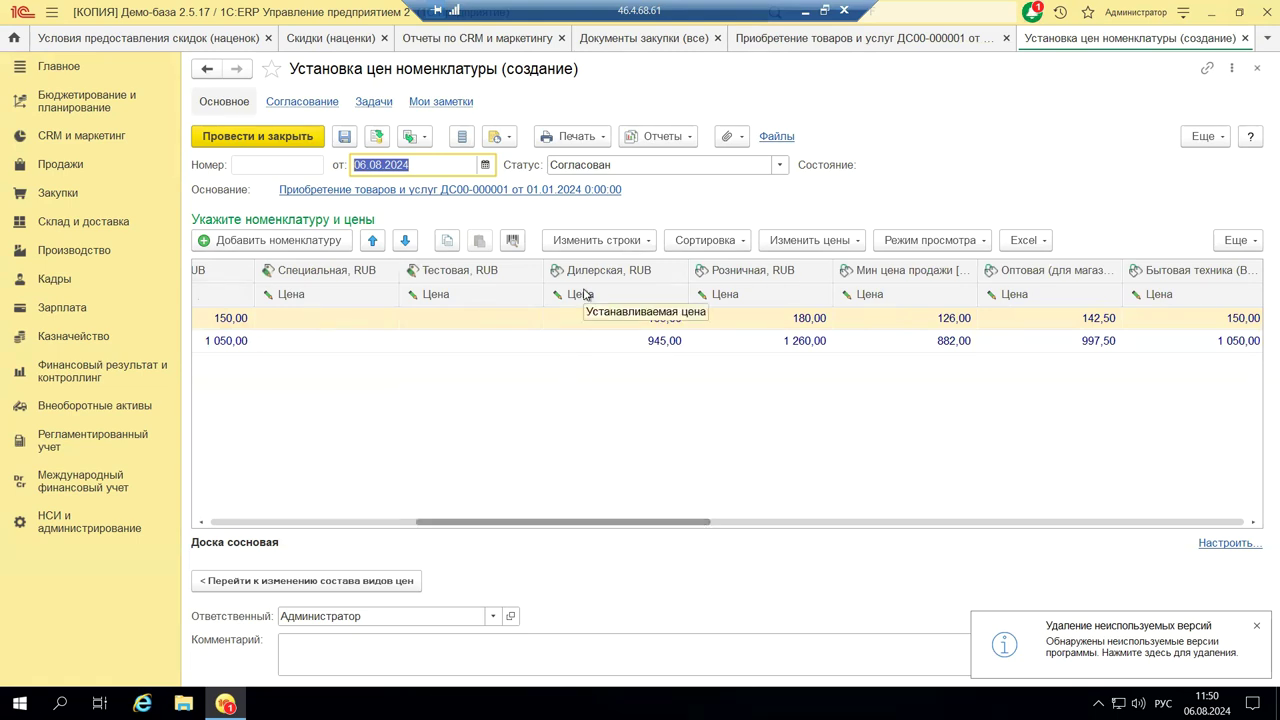
double_click(601, 320)
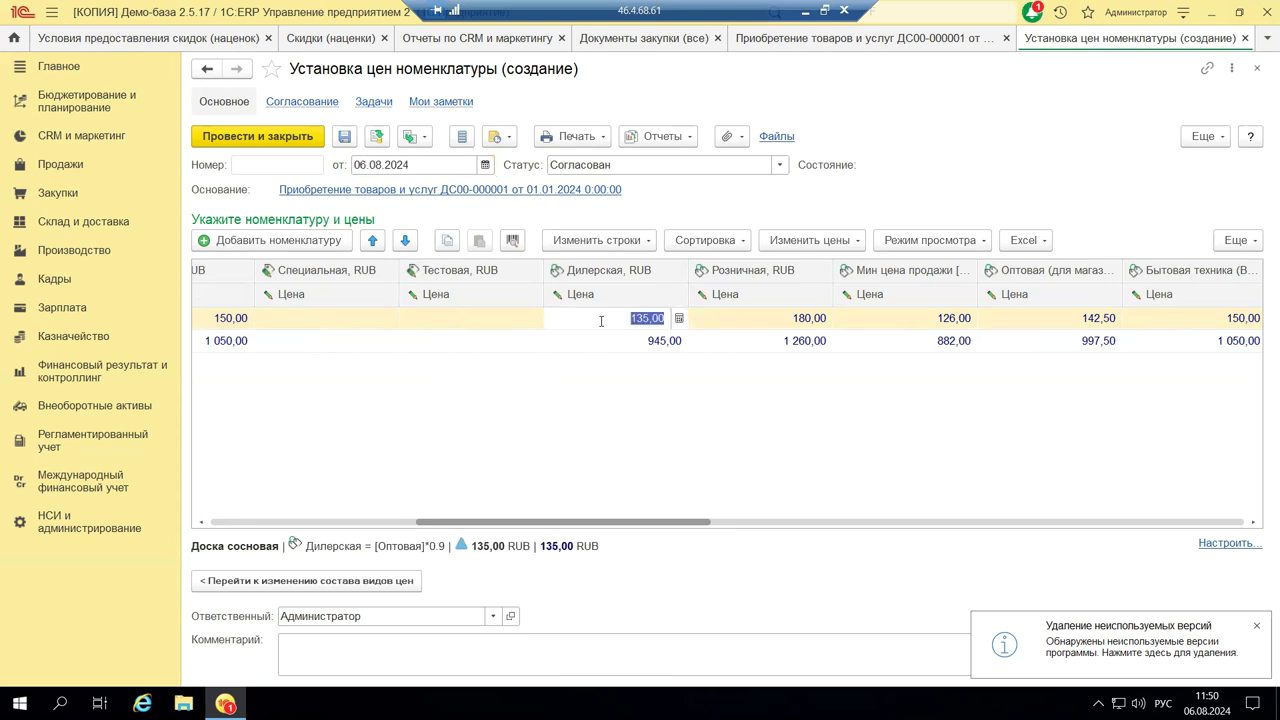
click(678, 320)
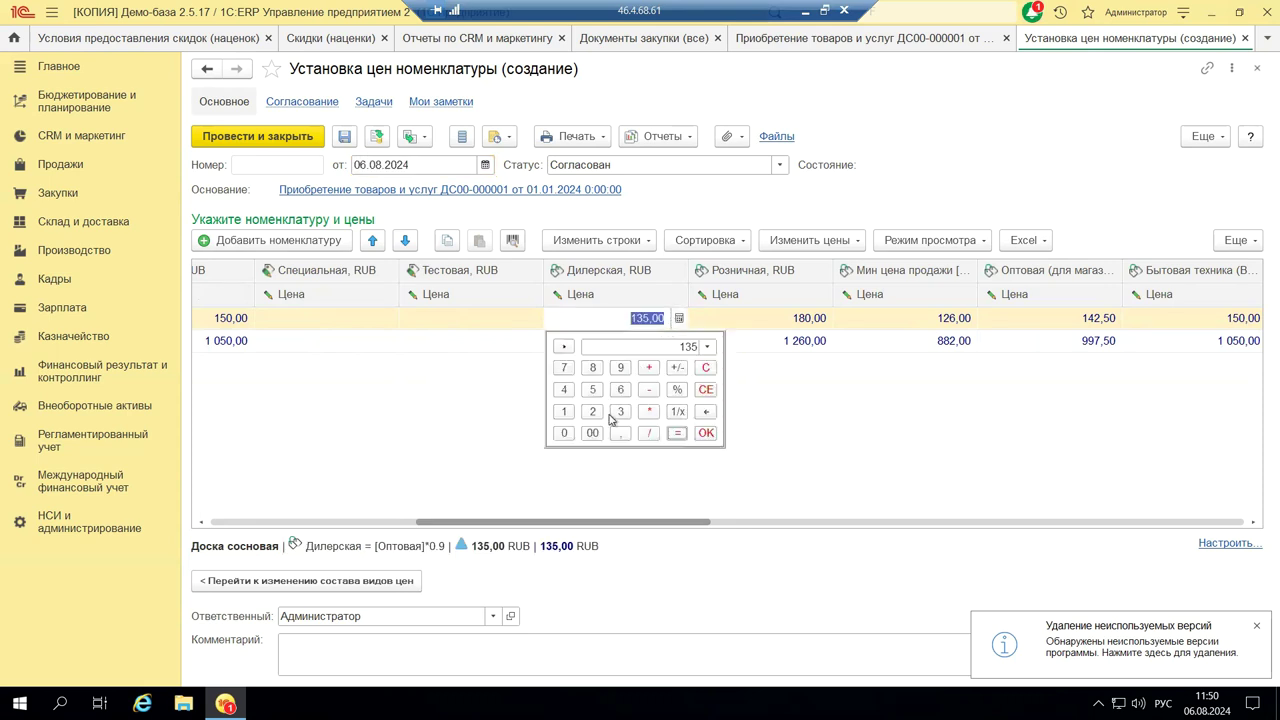
click(835, 444)
key(Return)
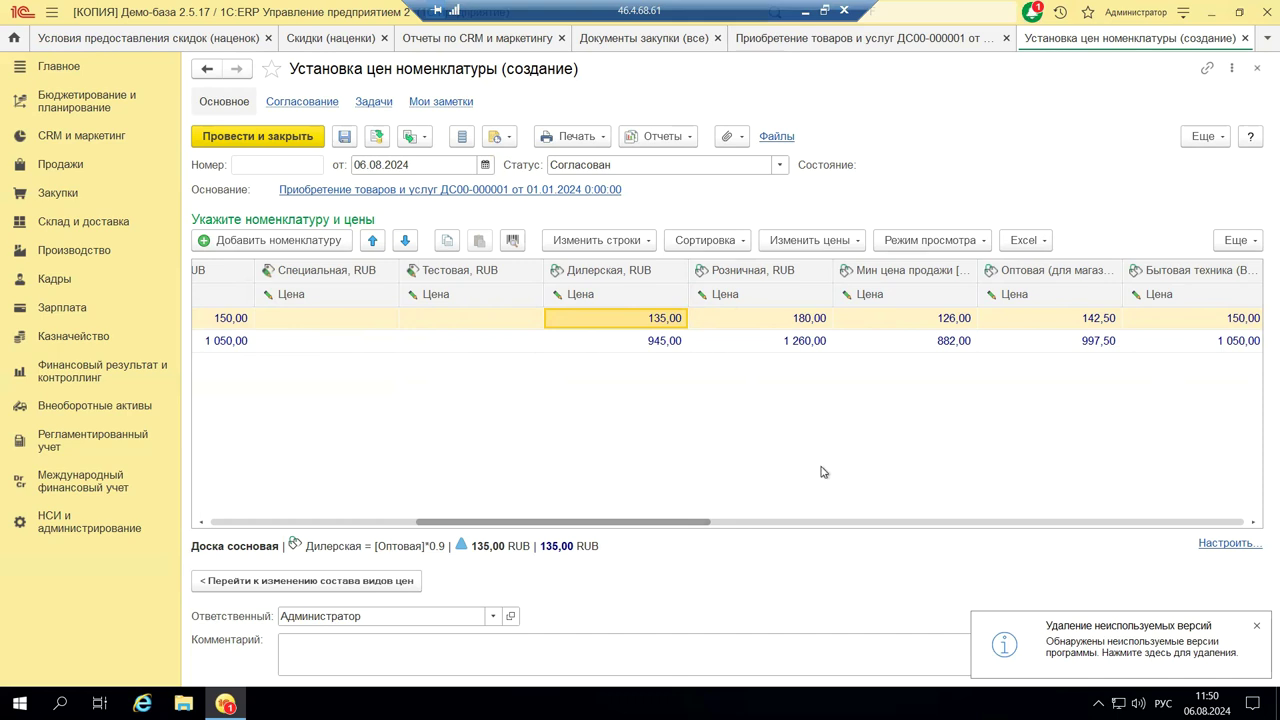
drag(622, 524, 354, 429)
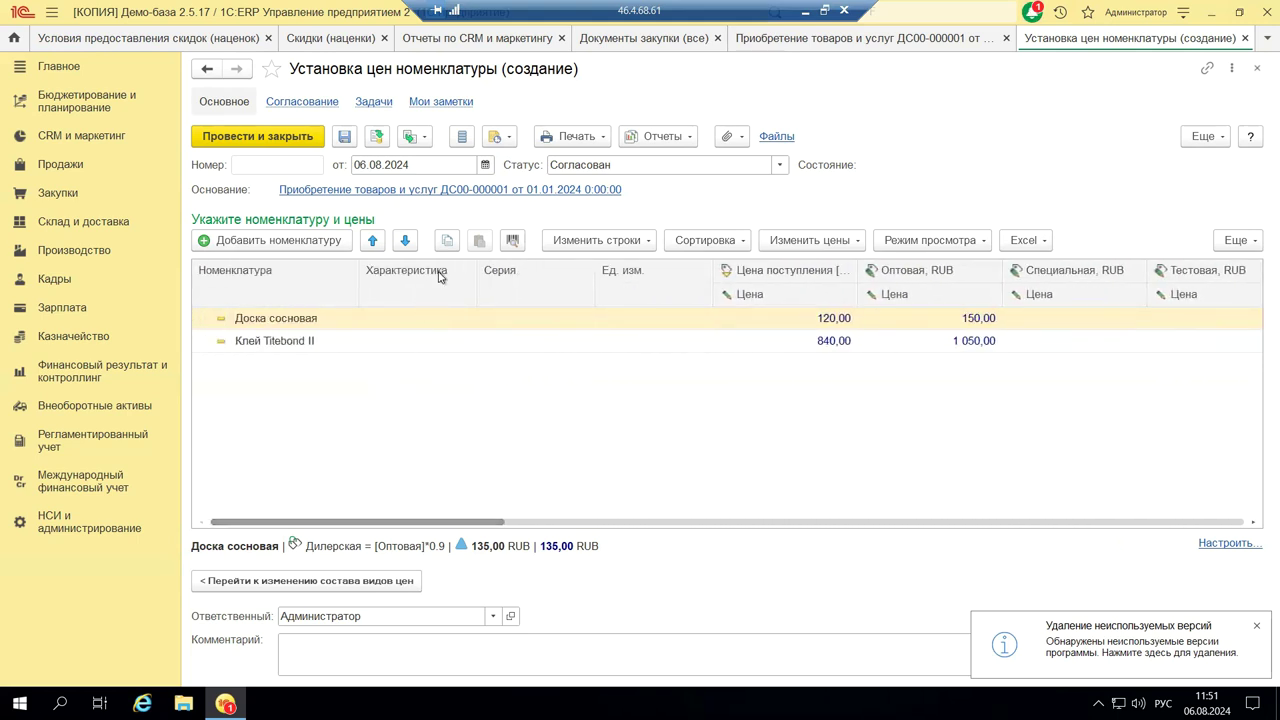
- Review the document's row-editing, sorting, price-change, view-mode and status options, and dismiss the notification about unused program versions
click(623, 243)
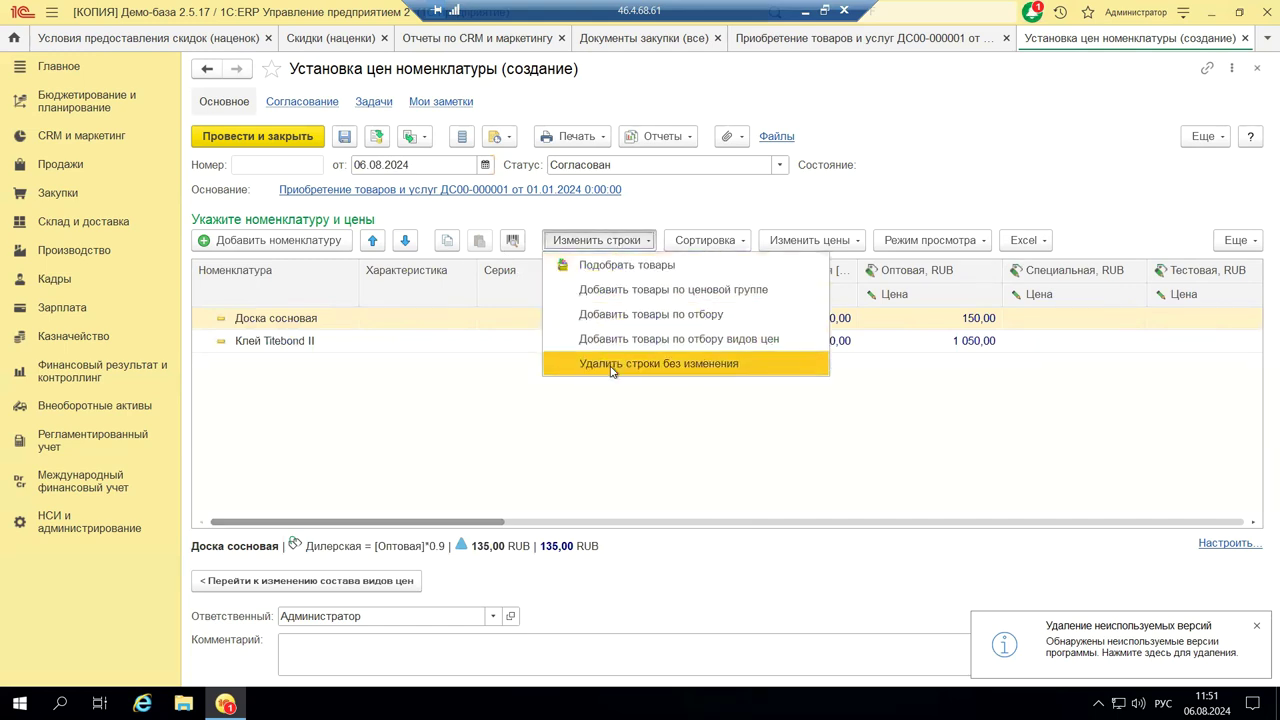
click(242, 344)
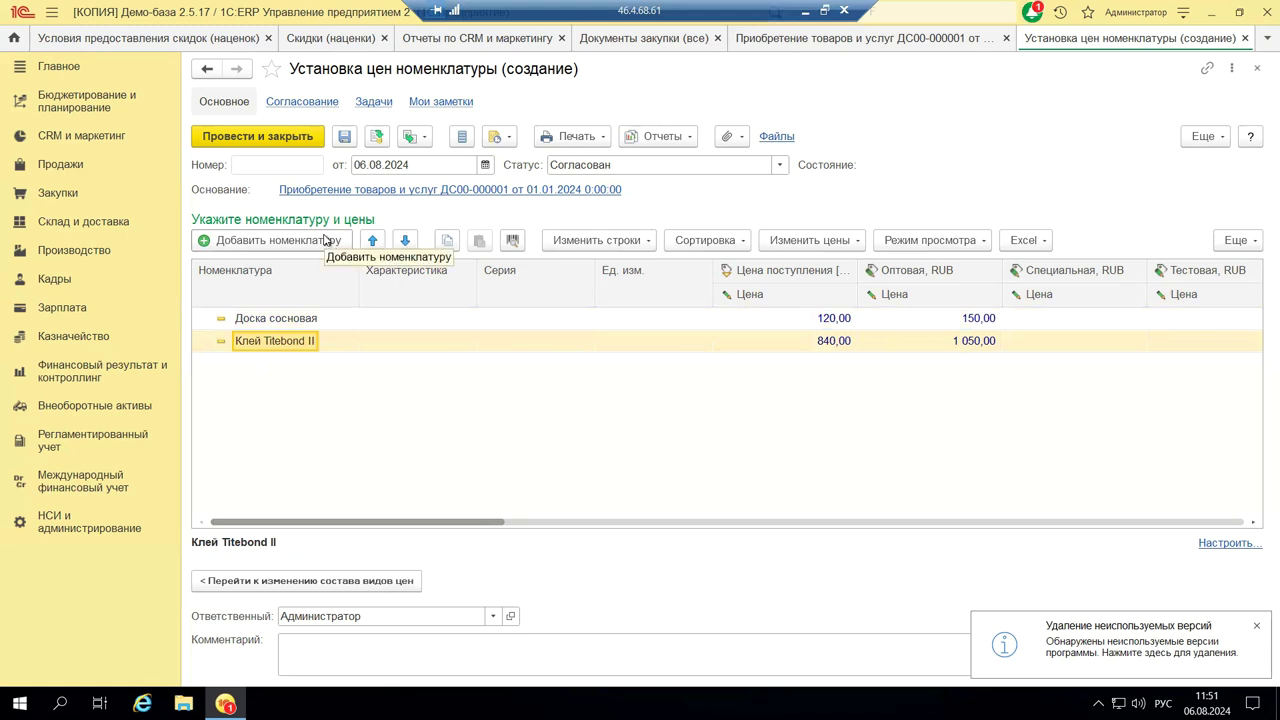
click(742, 242)
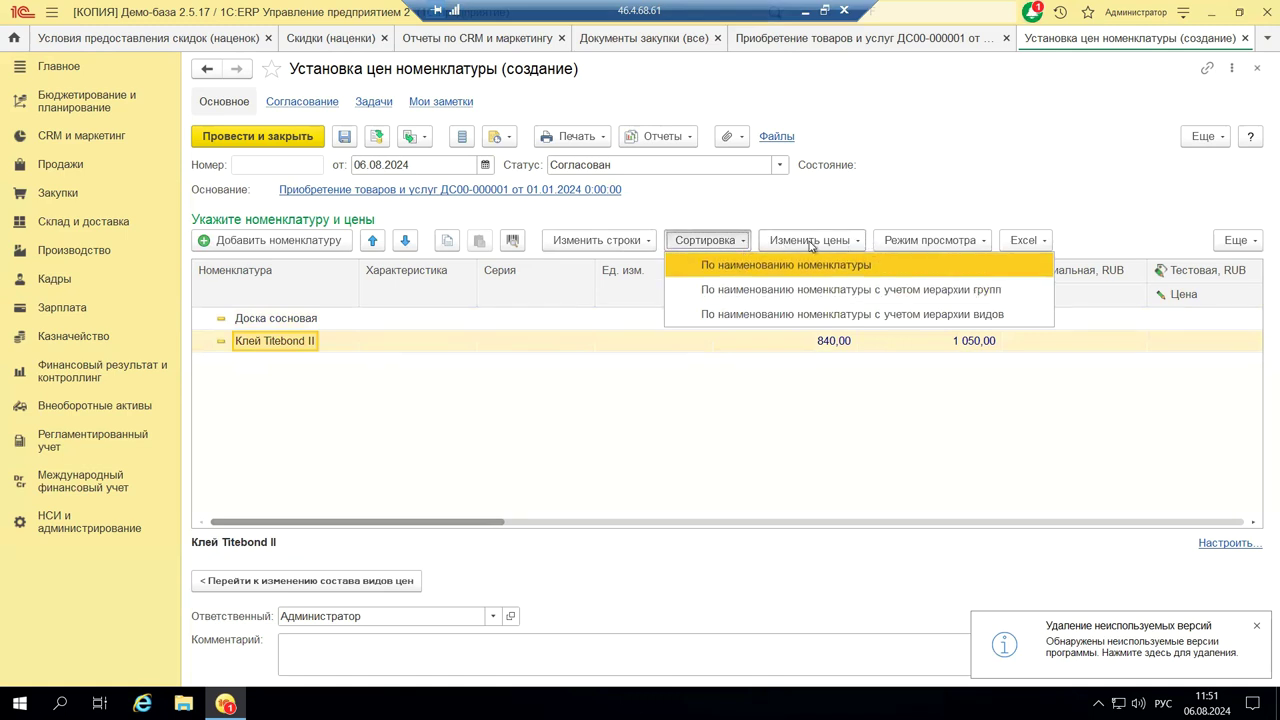
click(858, 242)
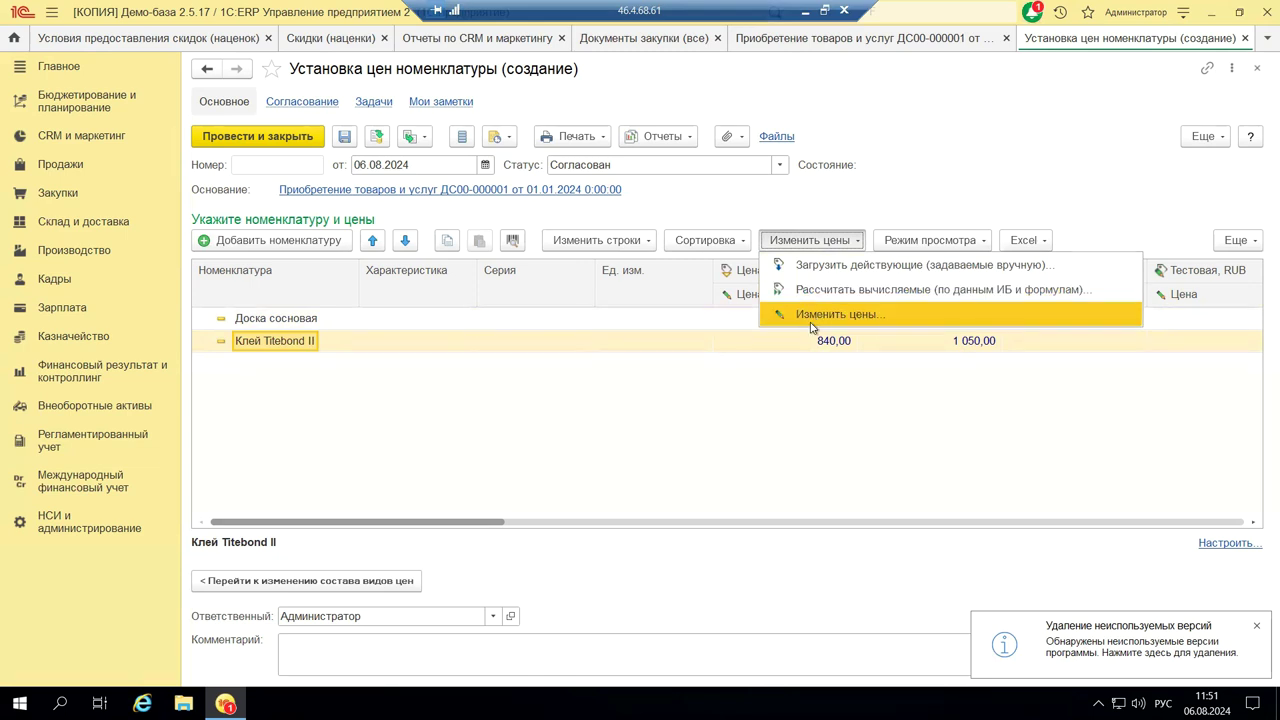
click(986, 246)
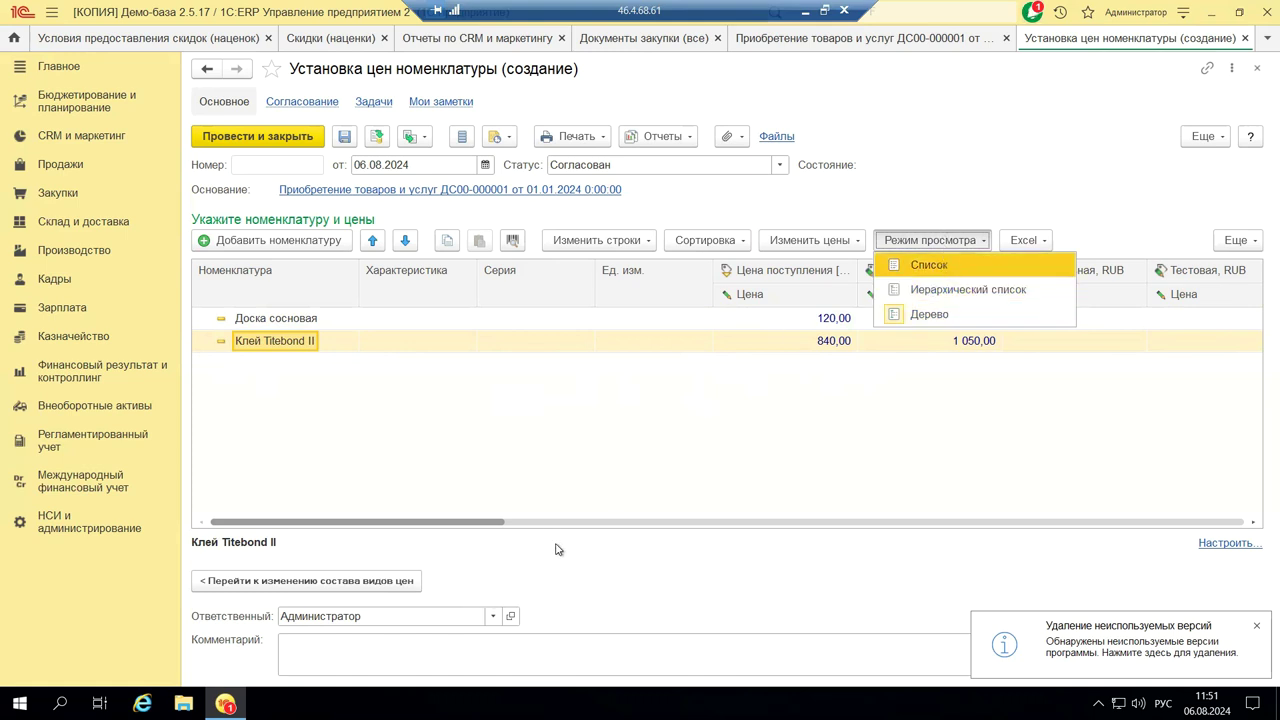
click(1256, 627)
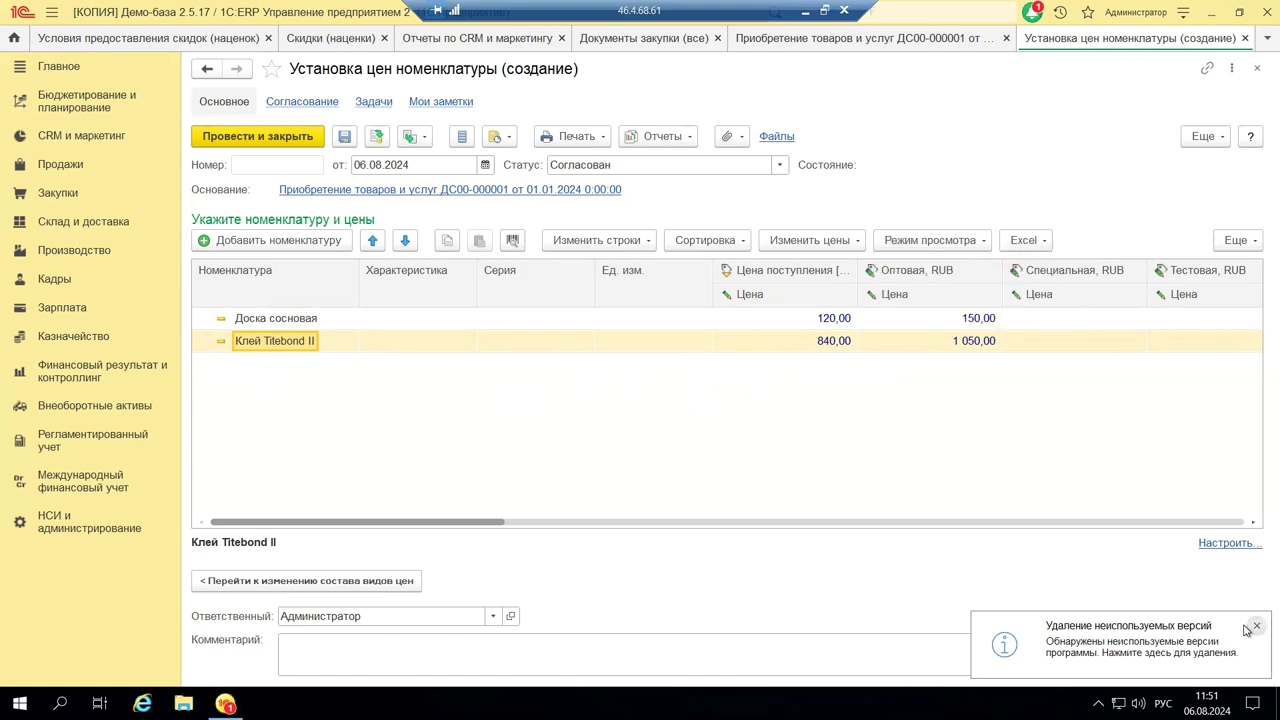
click(1256, 627)
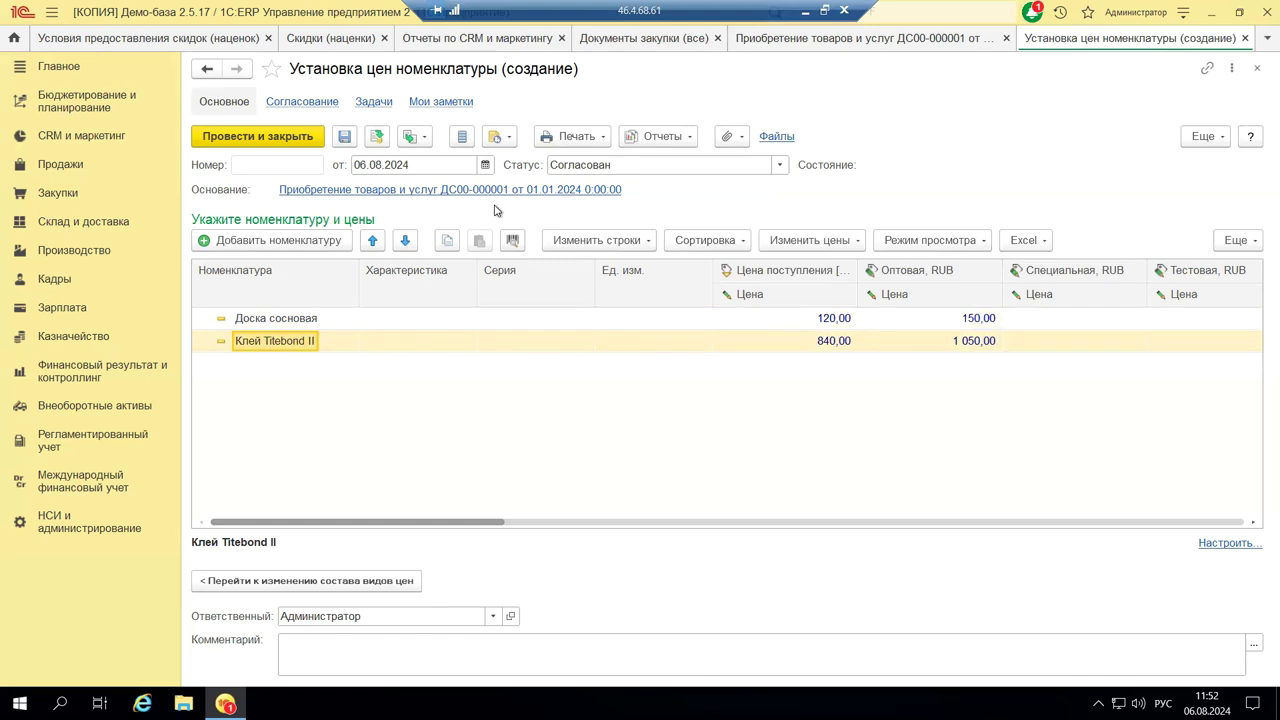
click(780, 165)
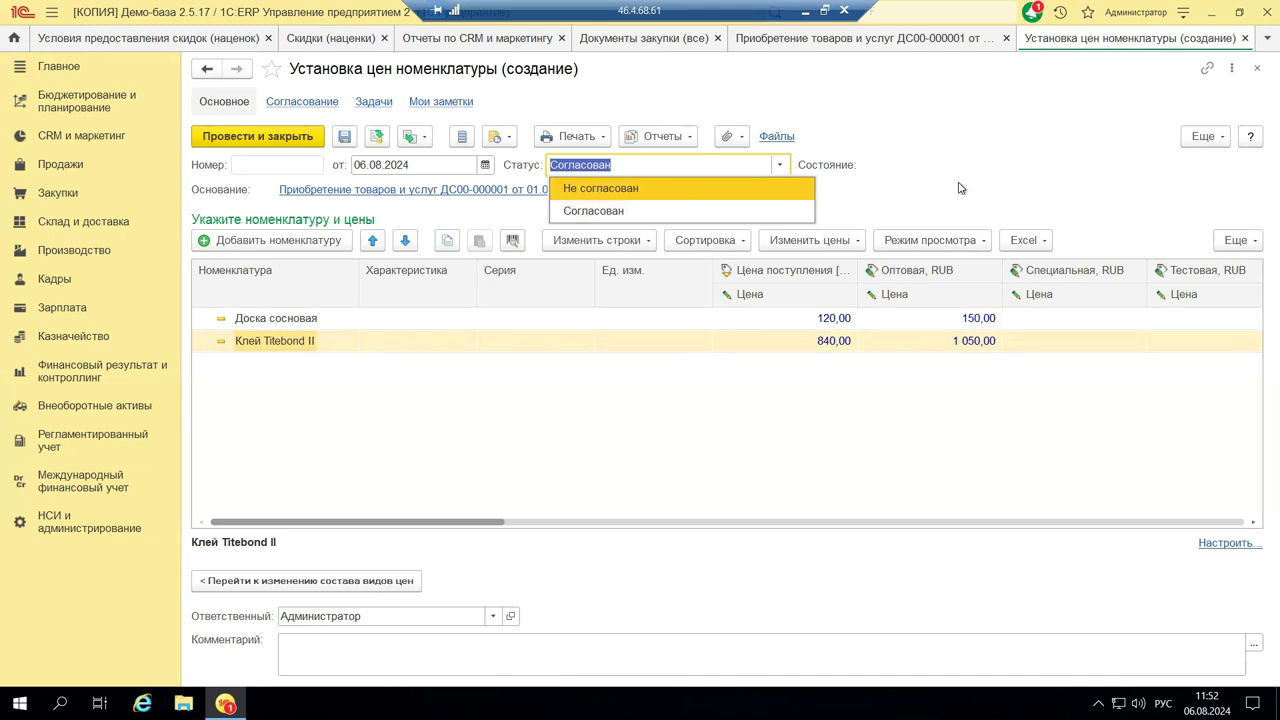
click(822, 177)
- Save the document and generate its «Установка цен номенклатуры» print form with all prices for the preselected price types
click(572, 139)
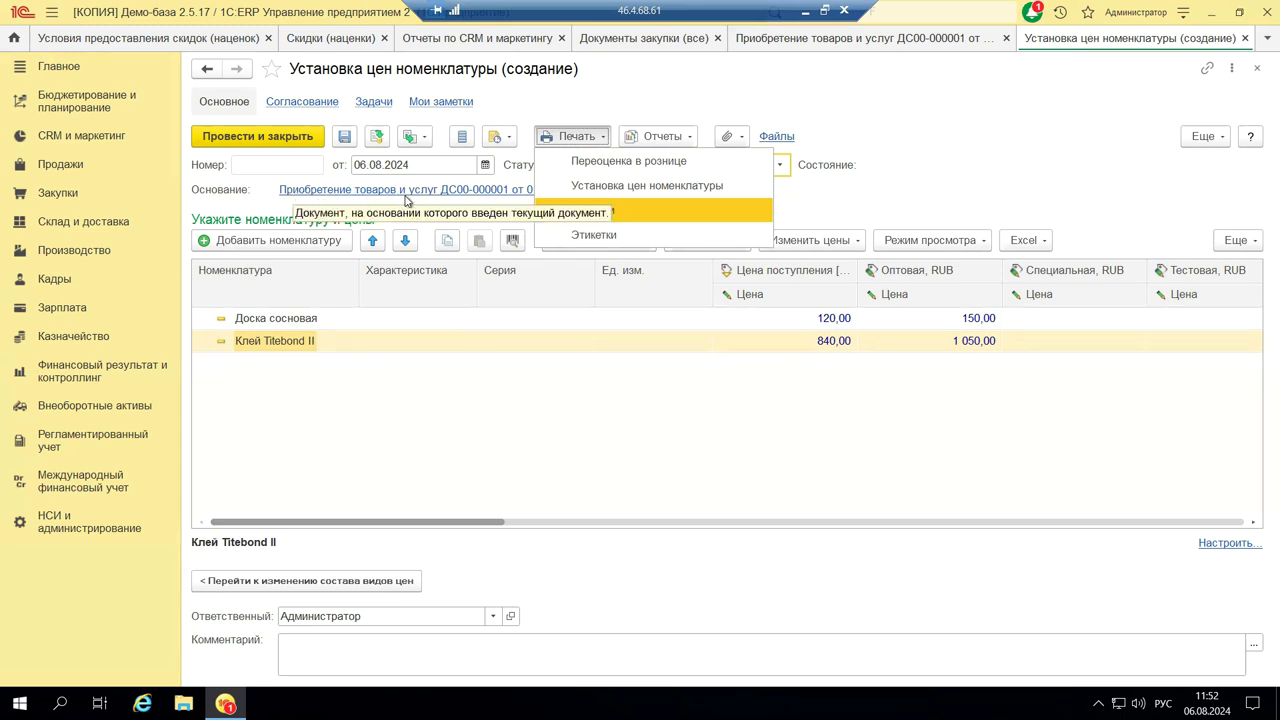
click(574, 190)
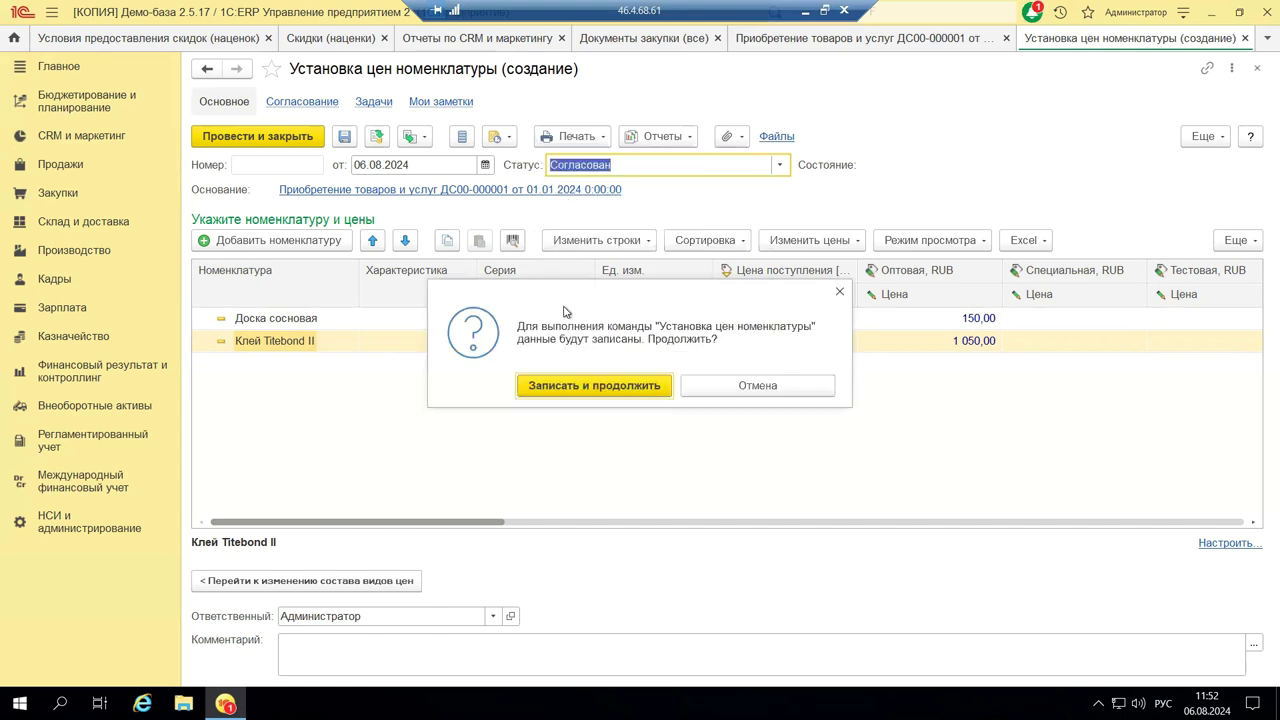
click(594, 387)
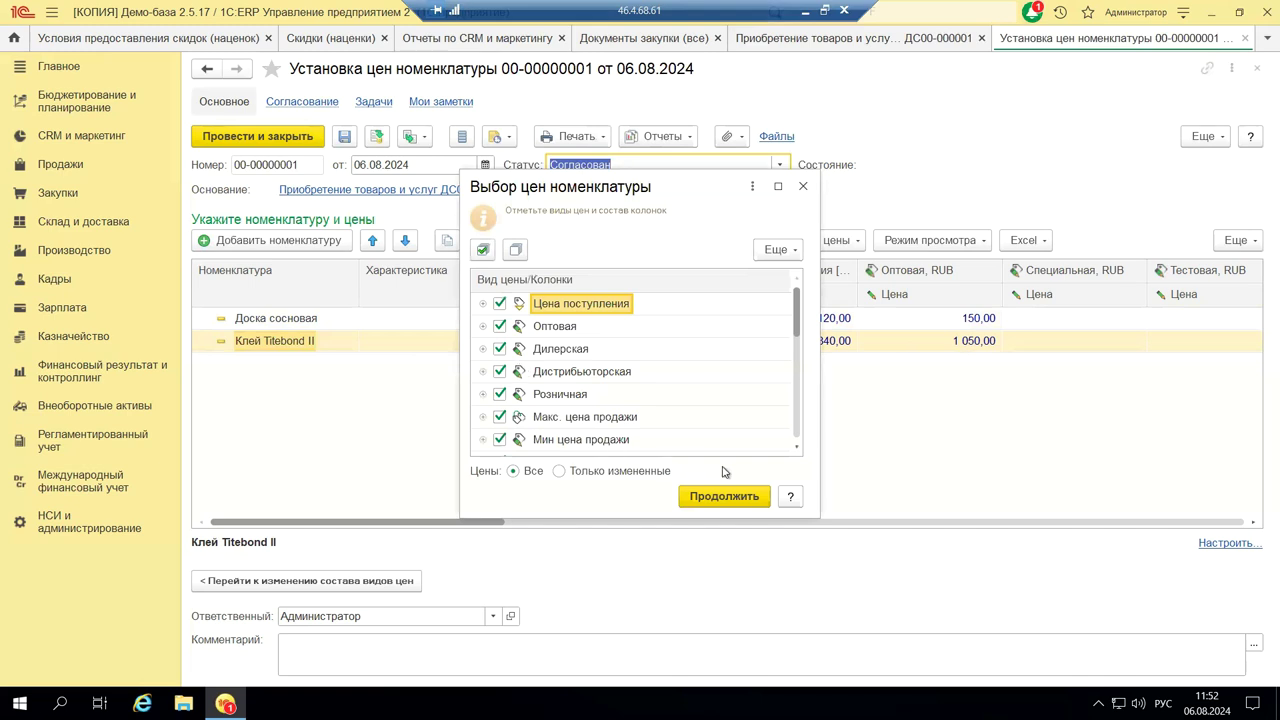
click(730, 497)
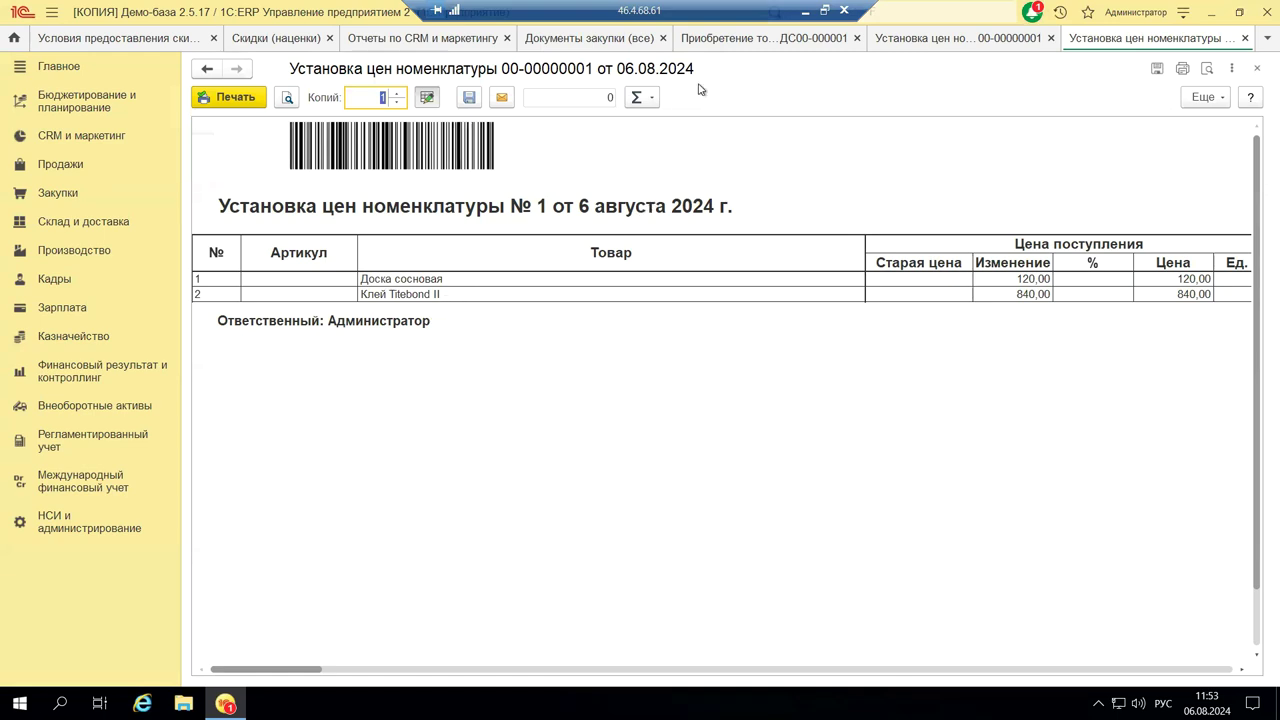
click(944, 149)
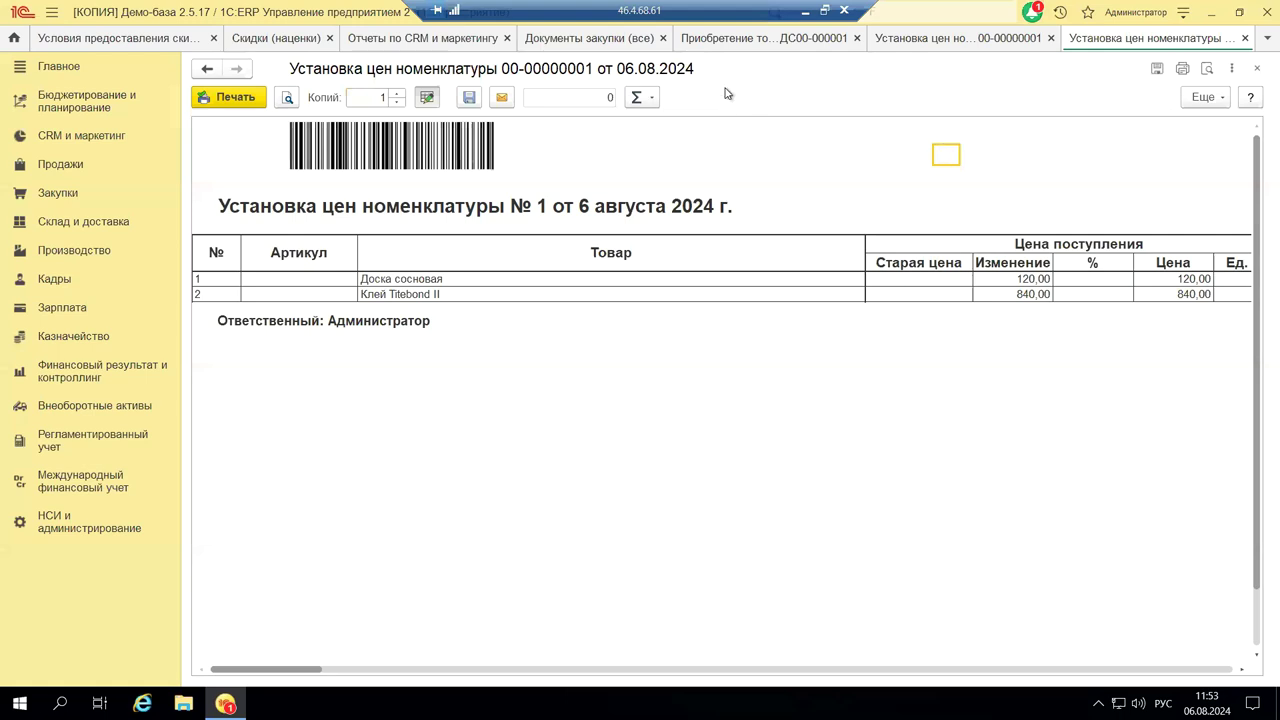
- Switch briefly to PowerPoint and back to the remote 1C:ERP session, and close all working forms except «Скидки (наценки)»
click(804, 11)
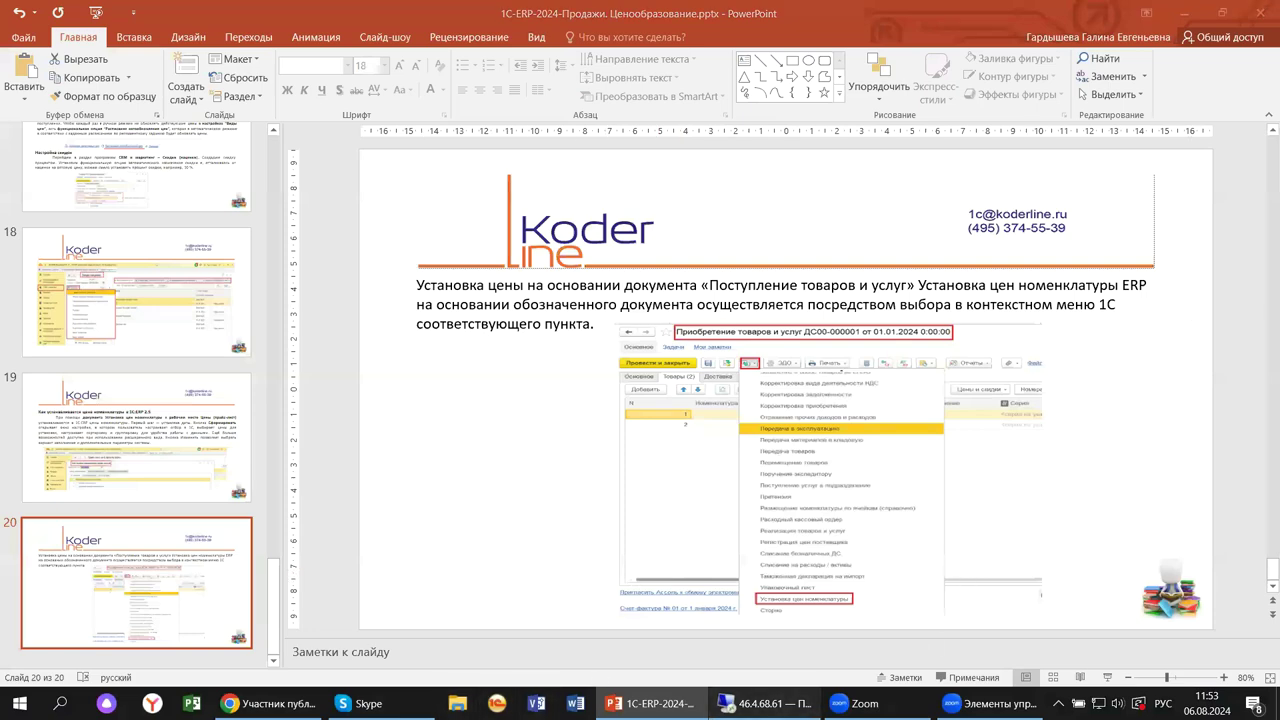
click(765, 703)
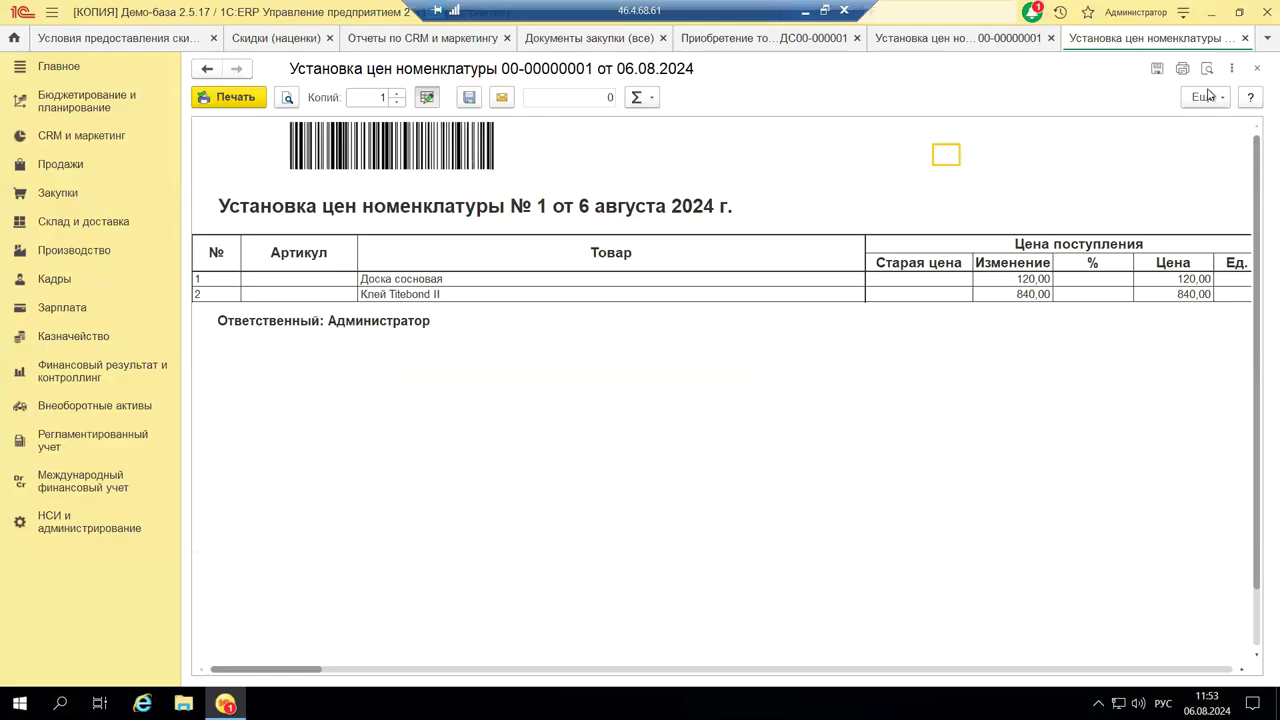
click(1257, 68)
click(1257, 68)
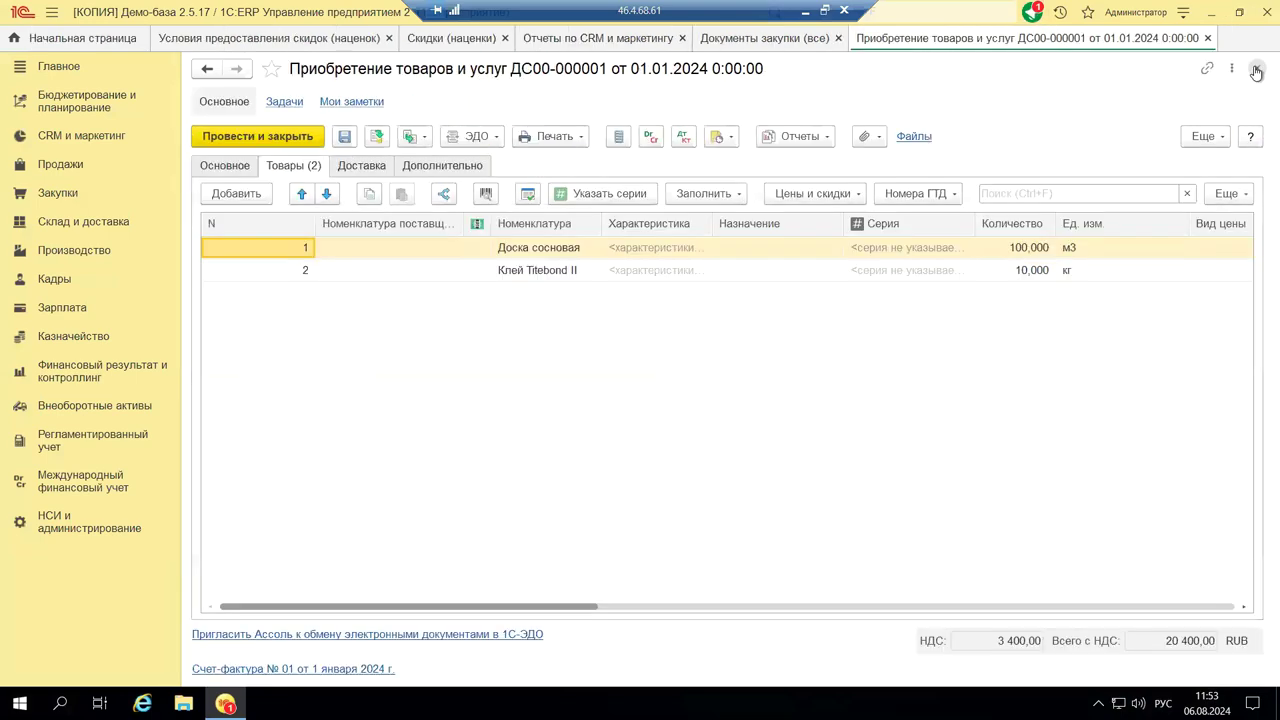
click(1257, 69)
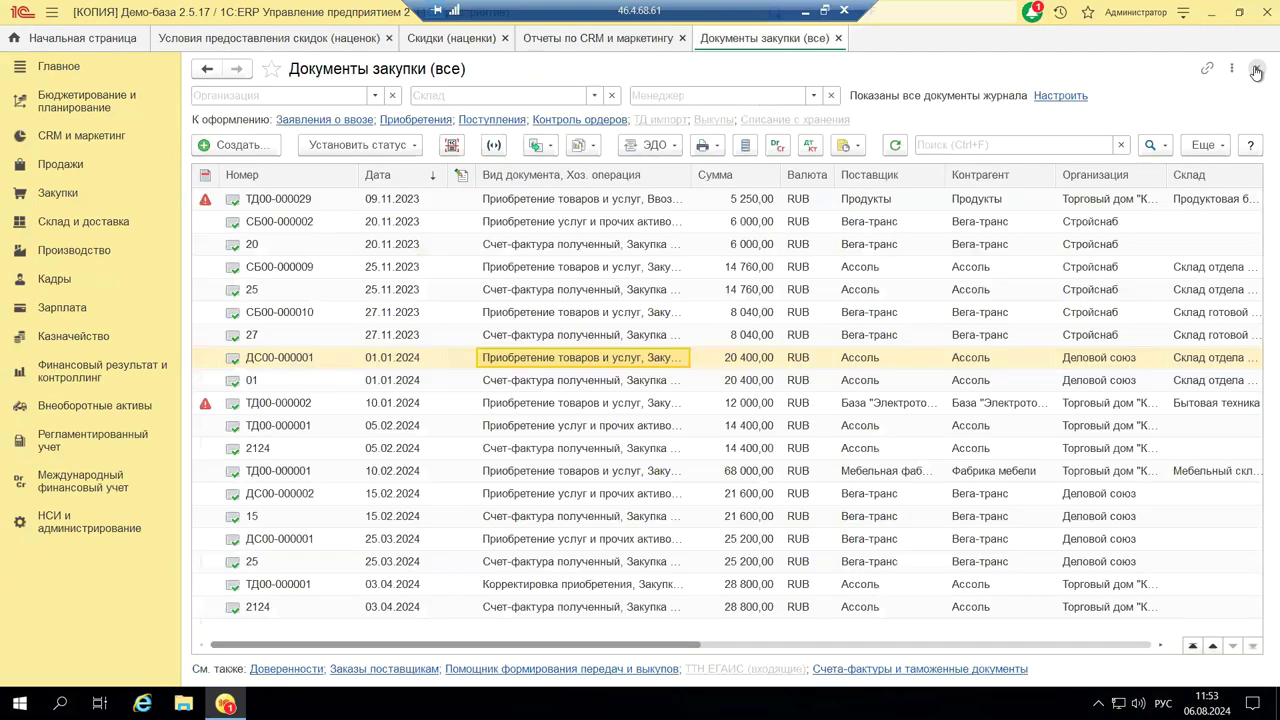
click(1257, 69)
click(1257, 69)
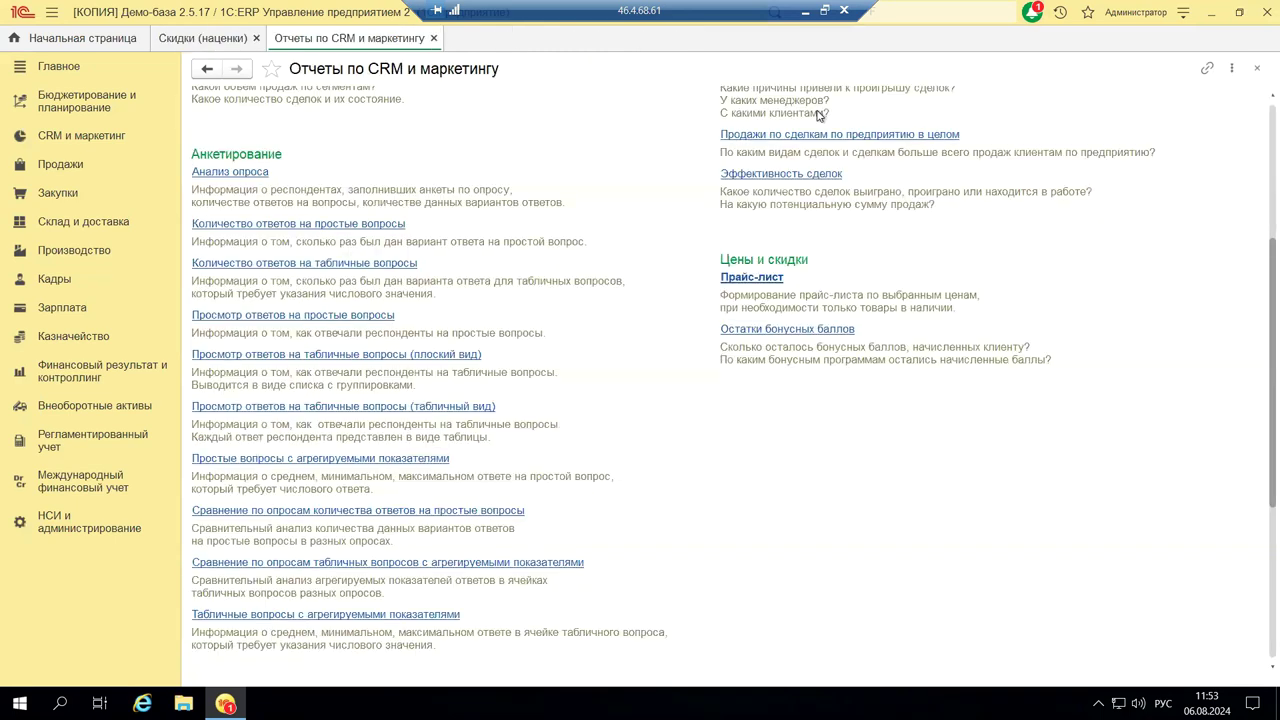
click(1257, 69)
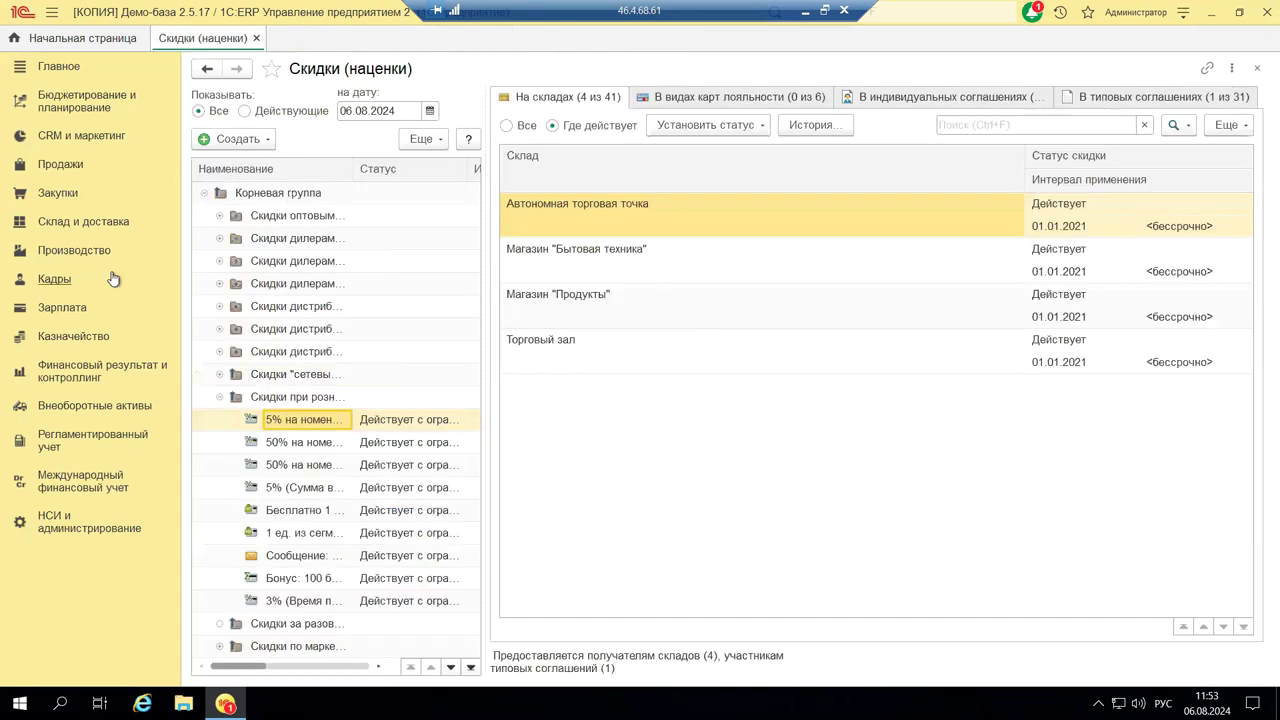
- Generate the «Прайс-лист» report from «Отчеты по CRM и маркетингу» with its default settings
click(64, 137)
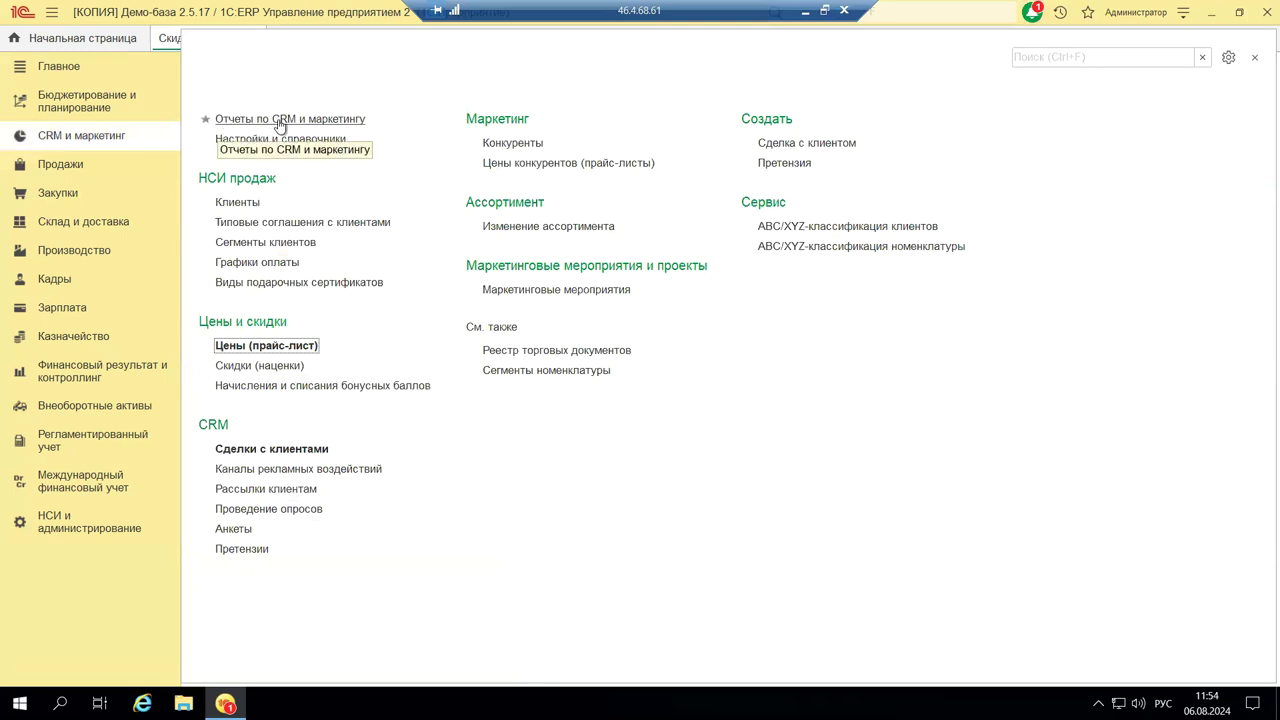
click(310, 119)
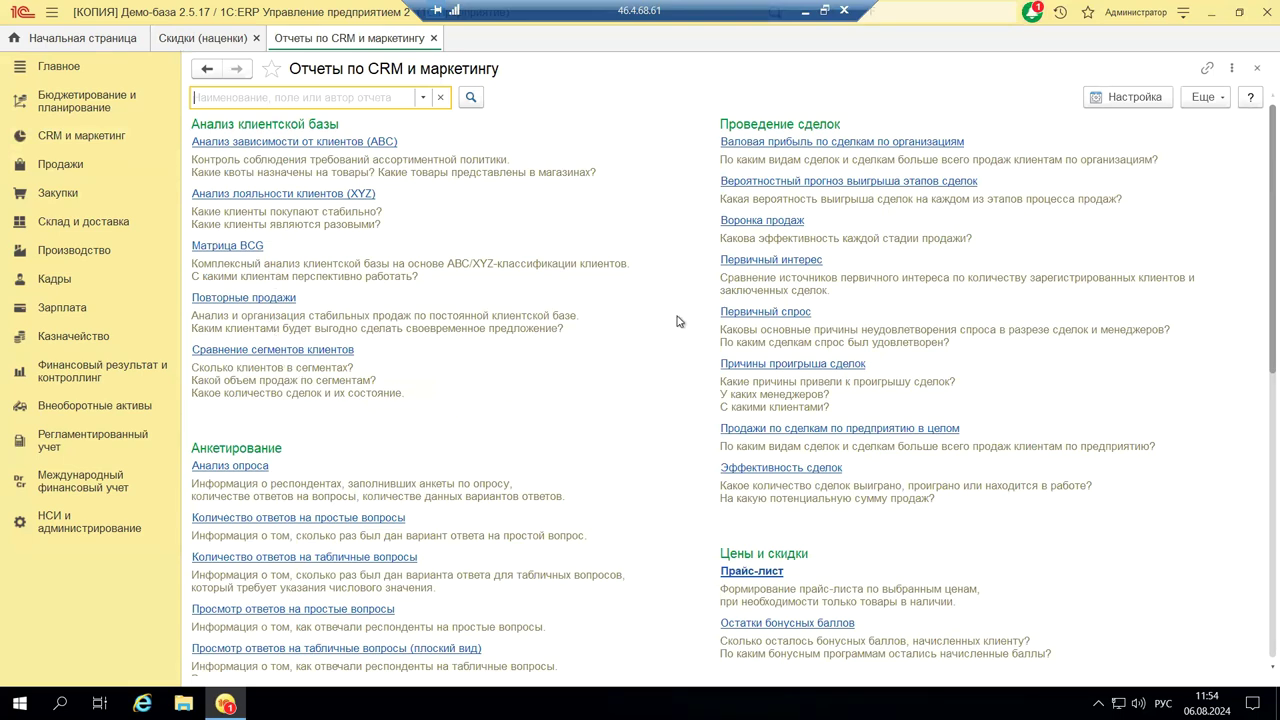
scroll(675, 322, down, 3)
scroll(673, 323, down, 3)
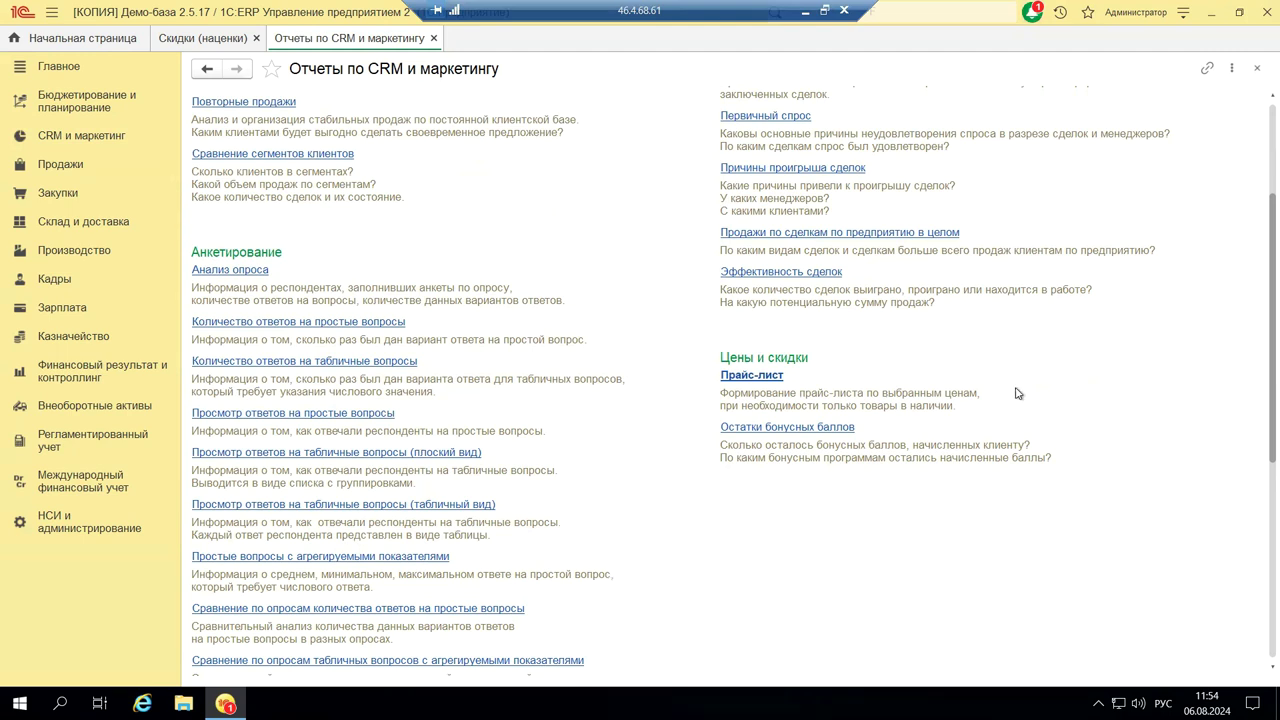
click(770, 378)
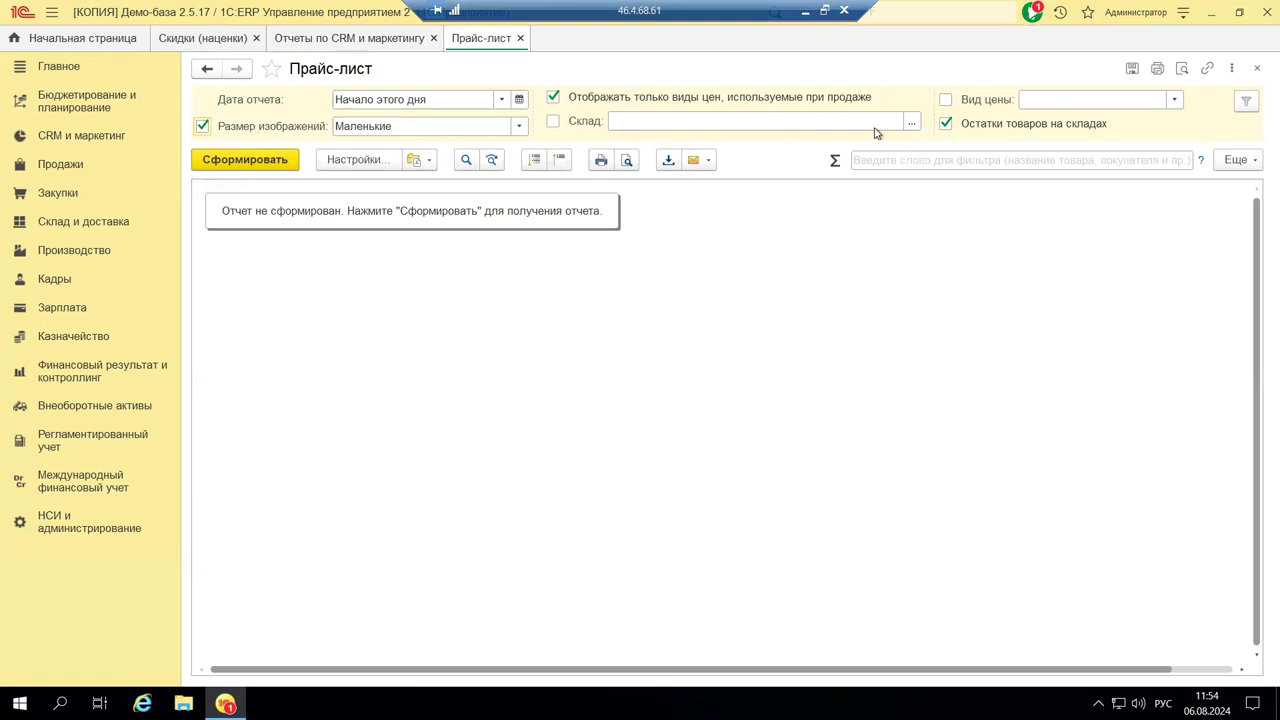
click(207, 161)
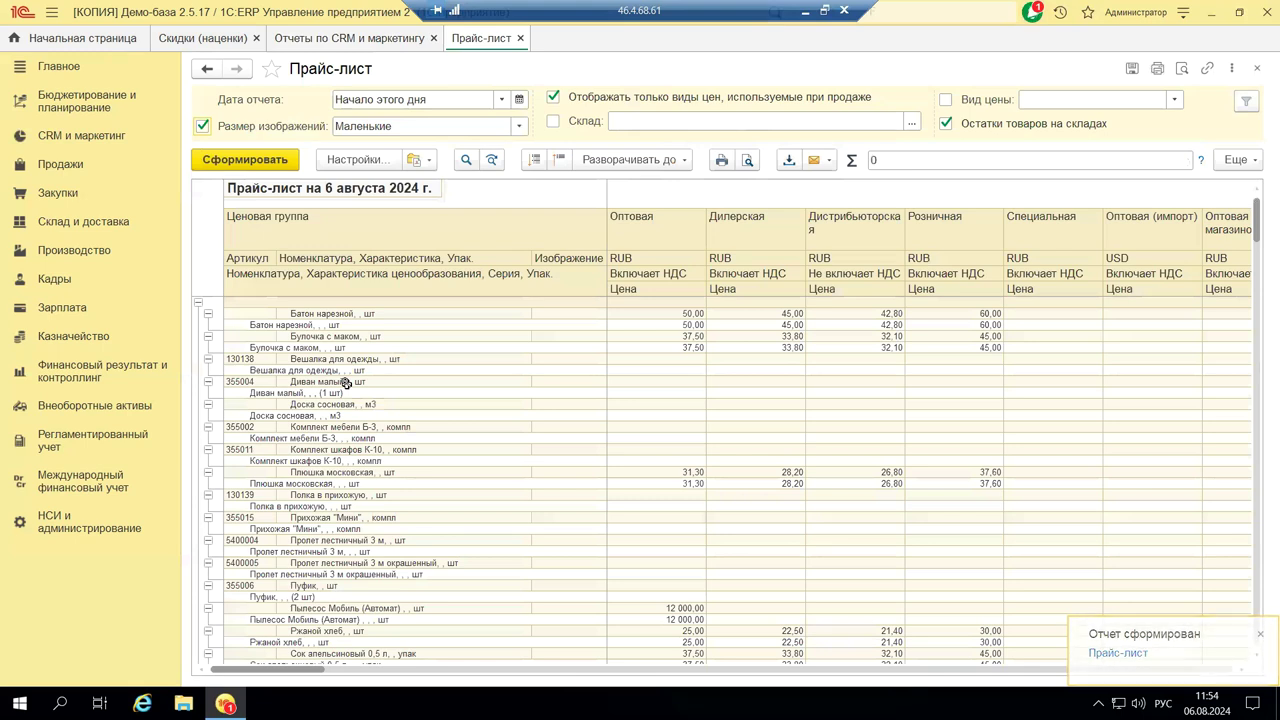
- Collapse the price list report to grouping level 1 and expand the «Вентиляторы» price group
scroll(366, 418, down, 1)
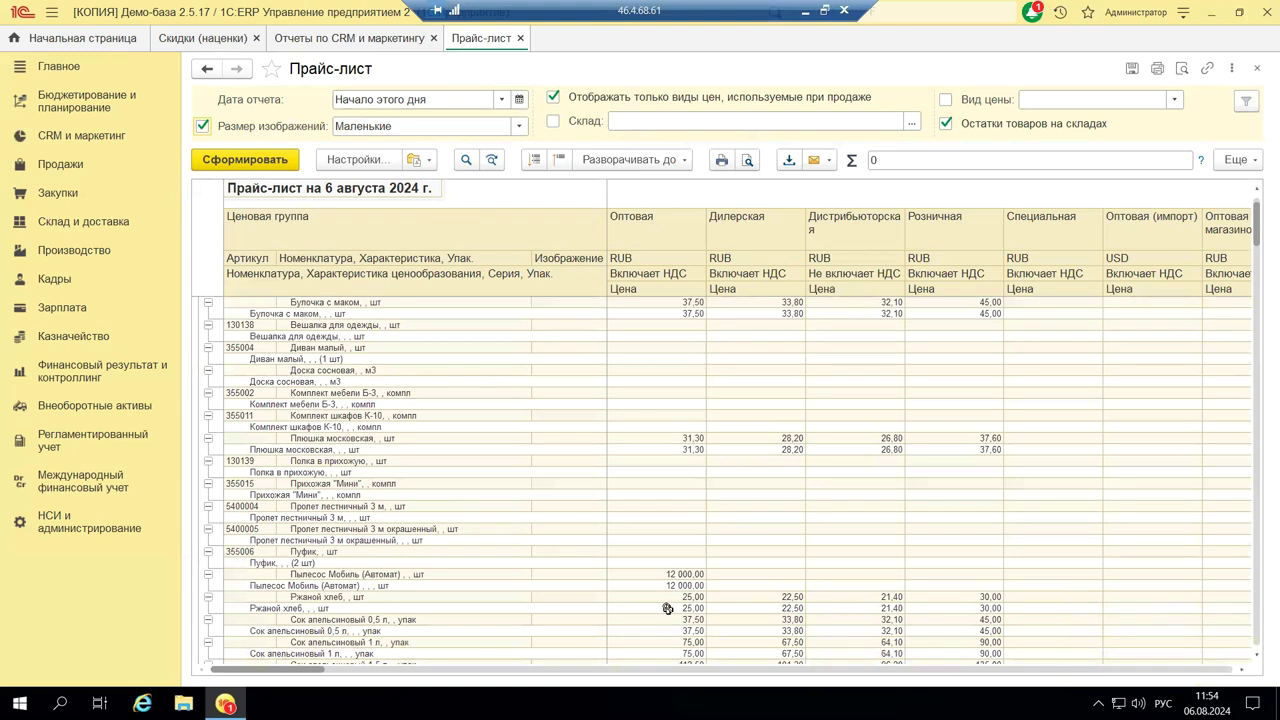
right_click(206, 272)
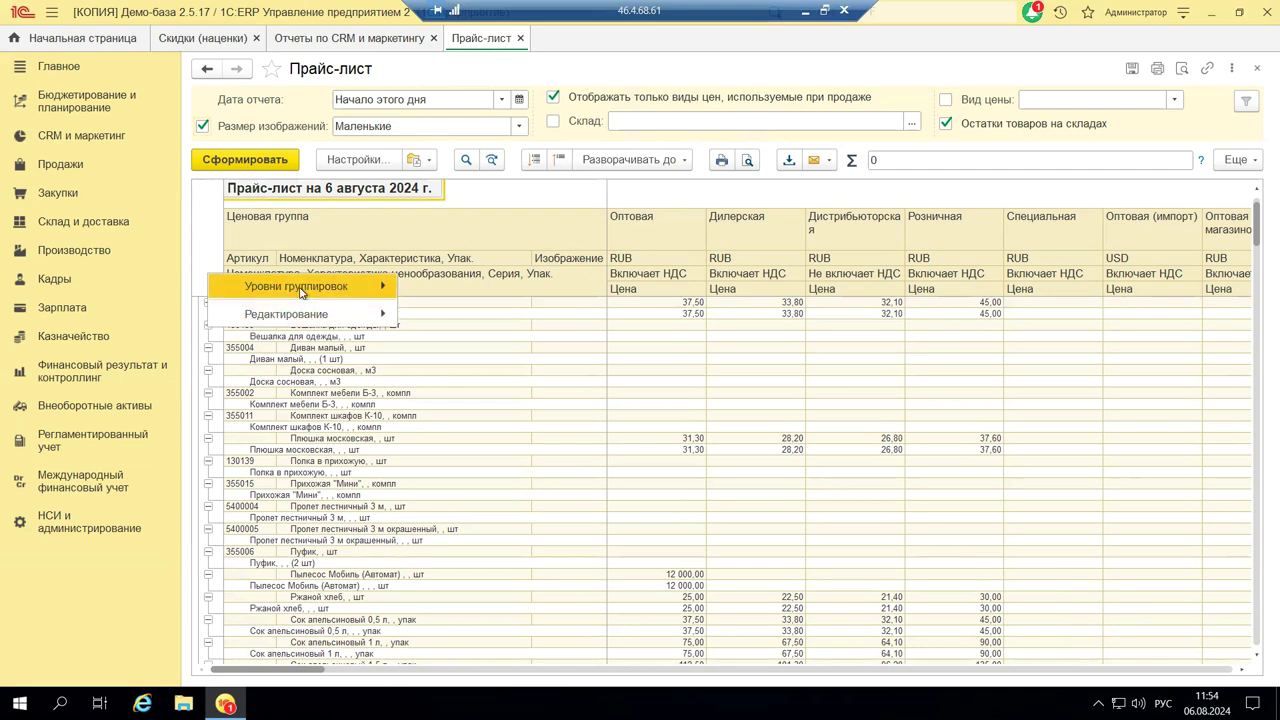
mouse_move(300, 290)
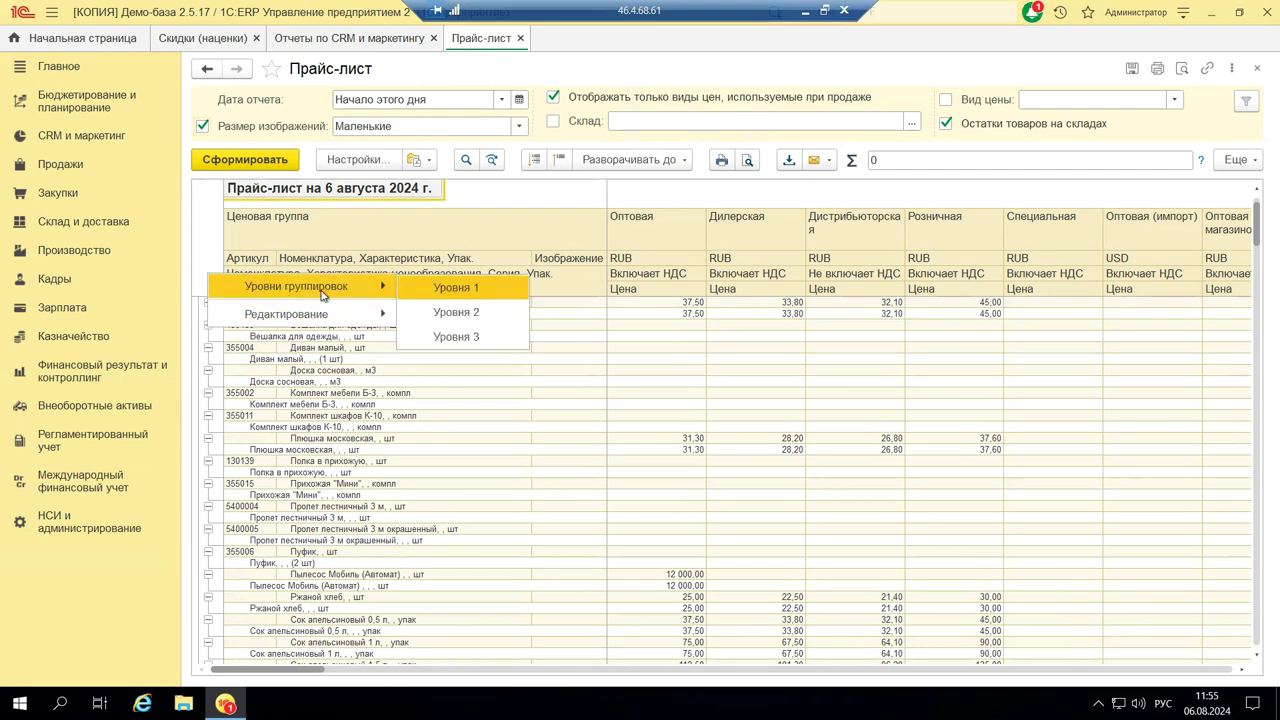
click(455, 290)
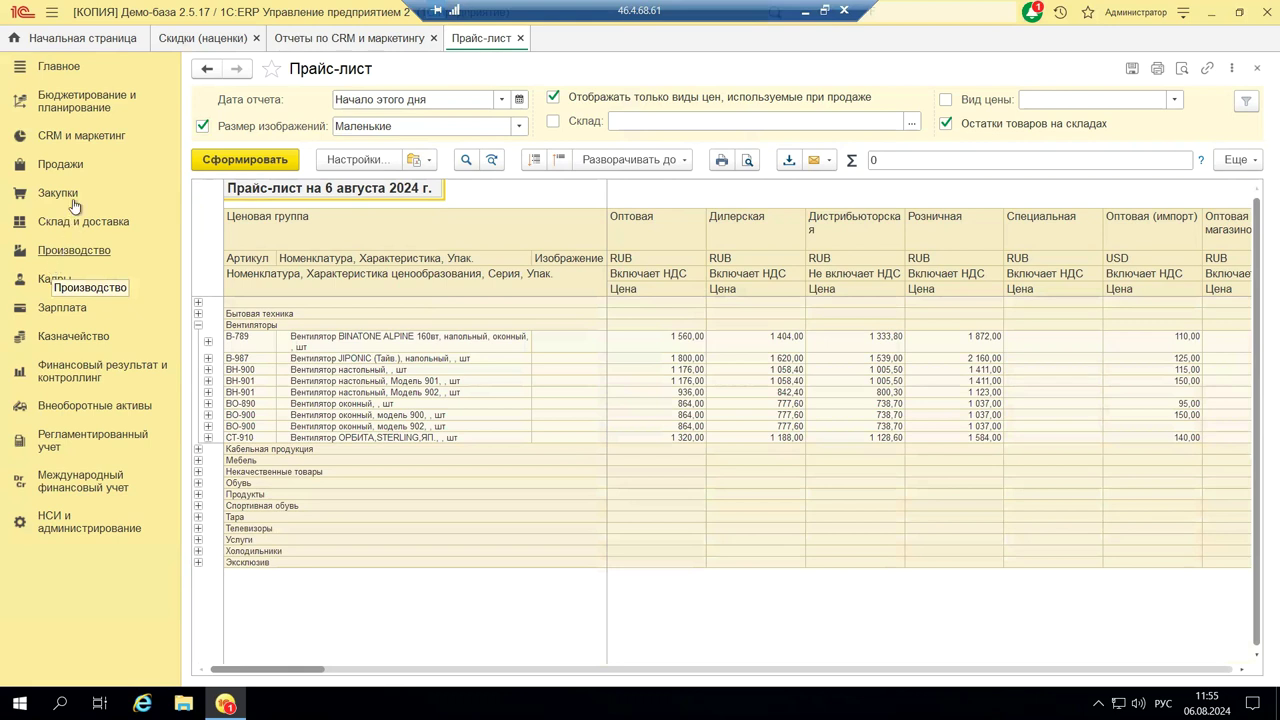
- Open the «CRM и маркетинг» section
click(65, 138)
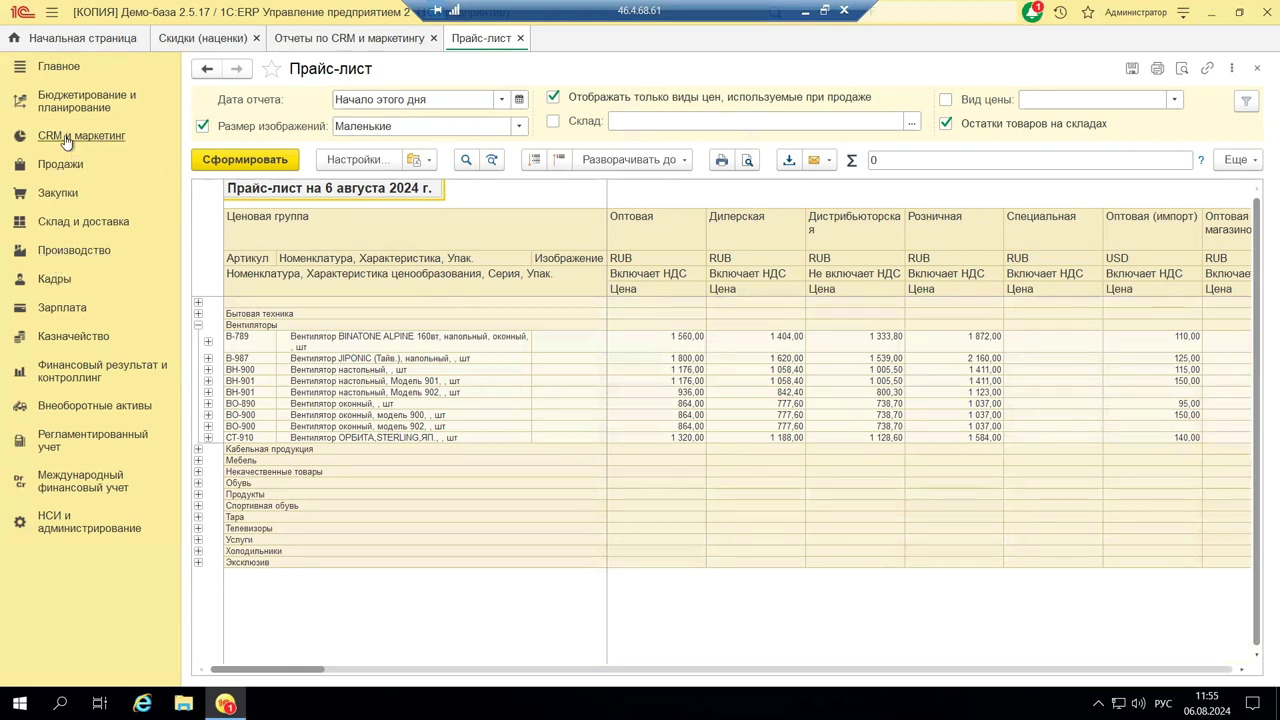